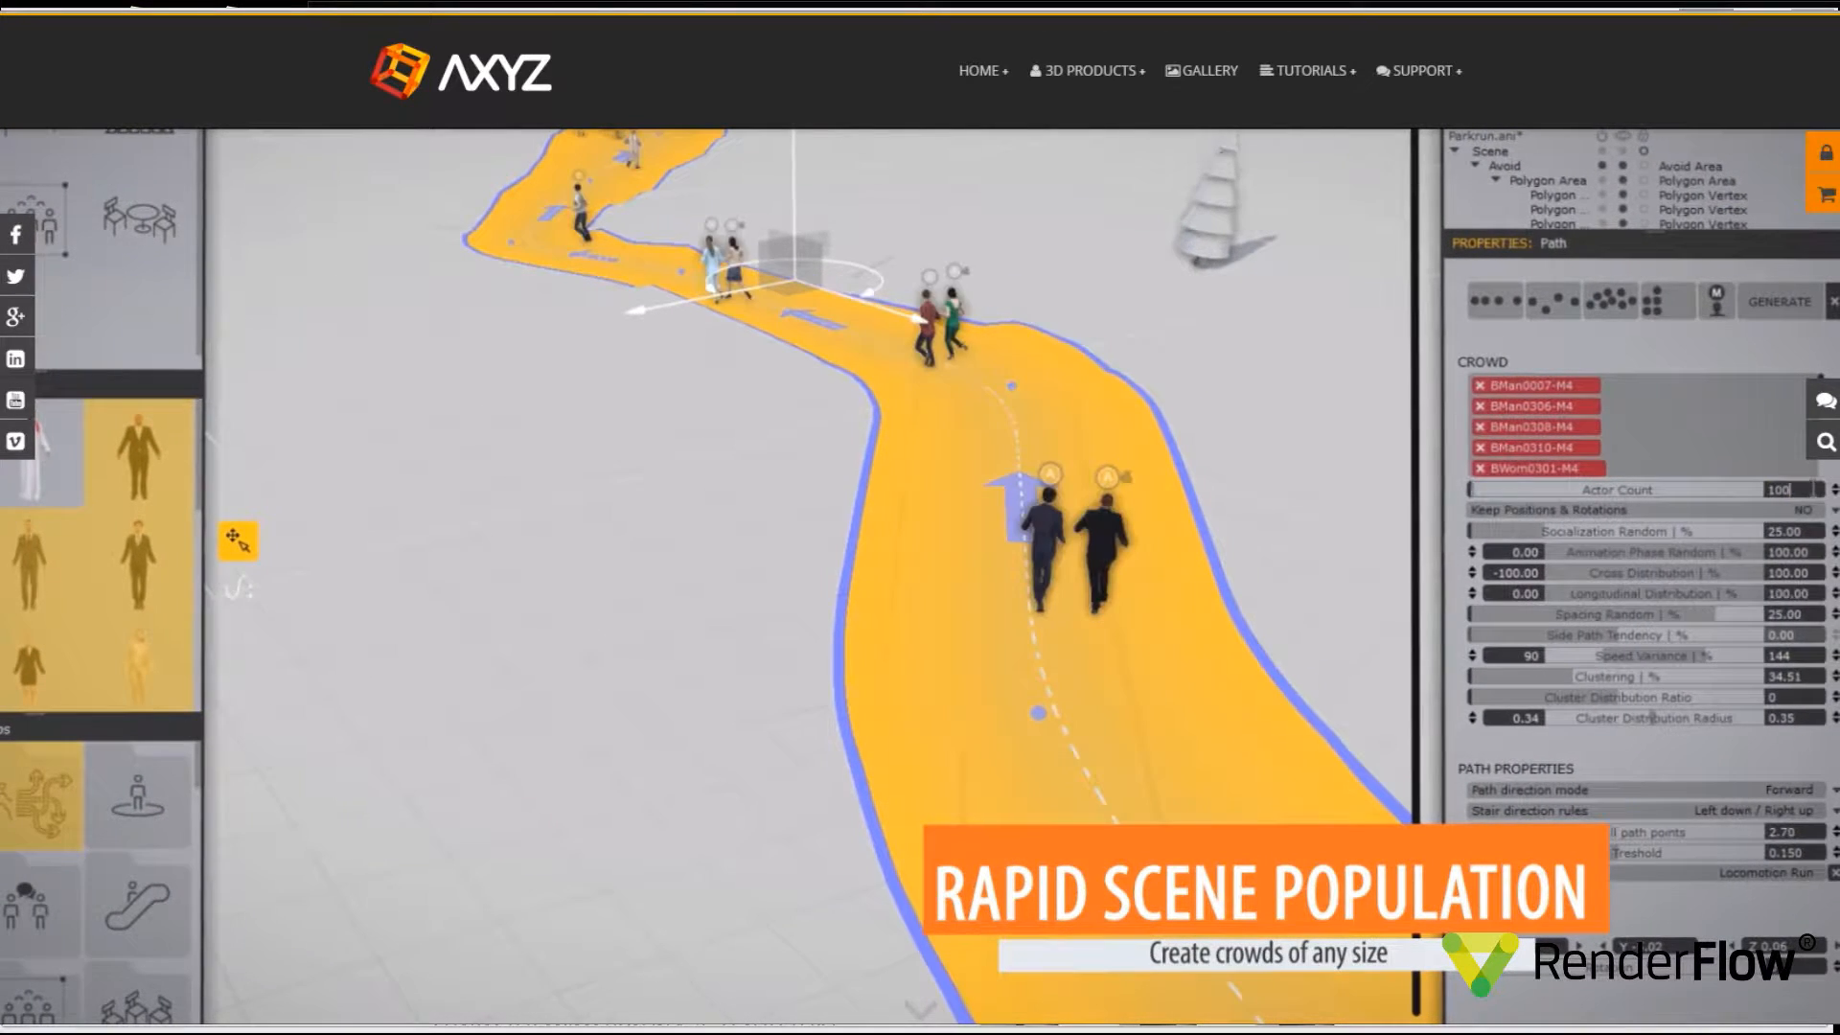
Browse the AXYZ anima product page from the intro banner through the numbered reasons to the features highlights section
scroll(921, 575, down, 5)
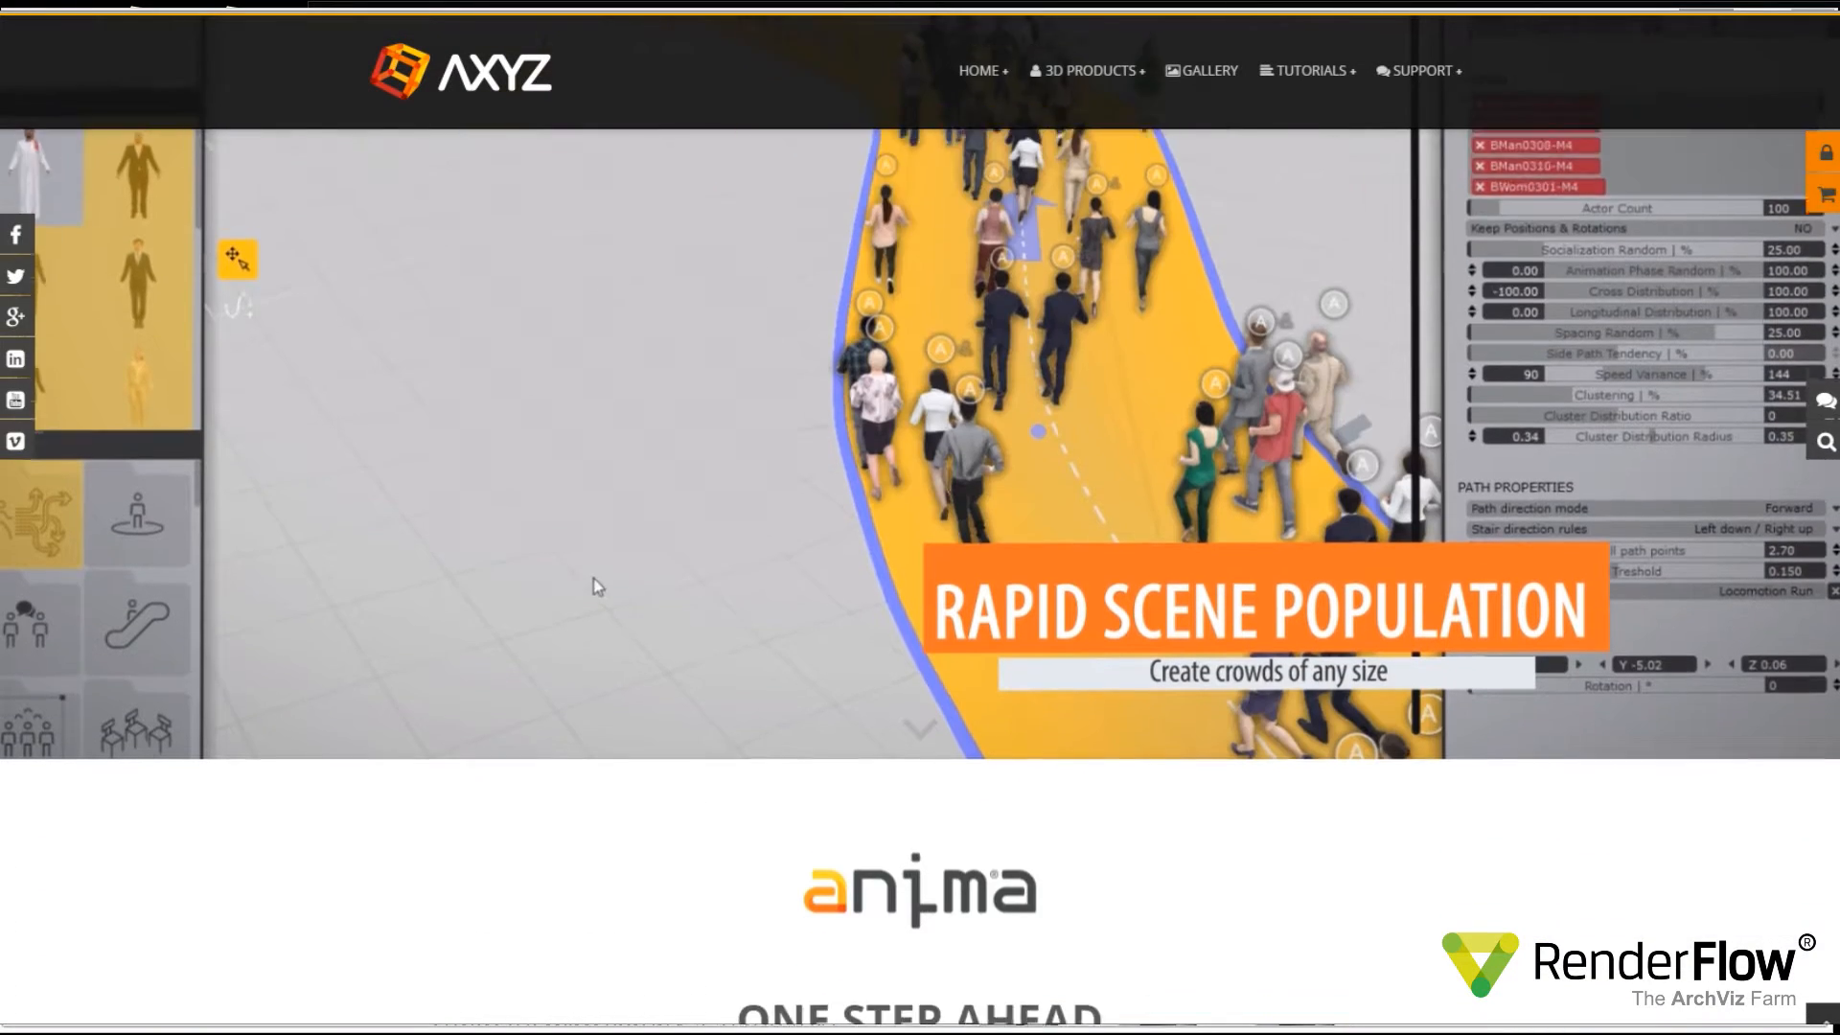
scroll(920, 575, down, 6)
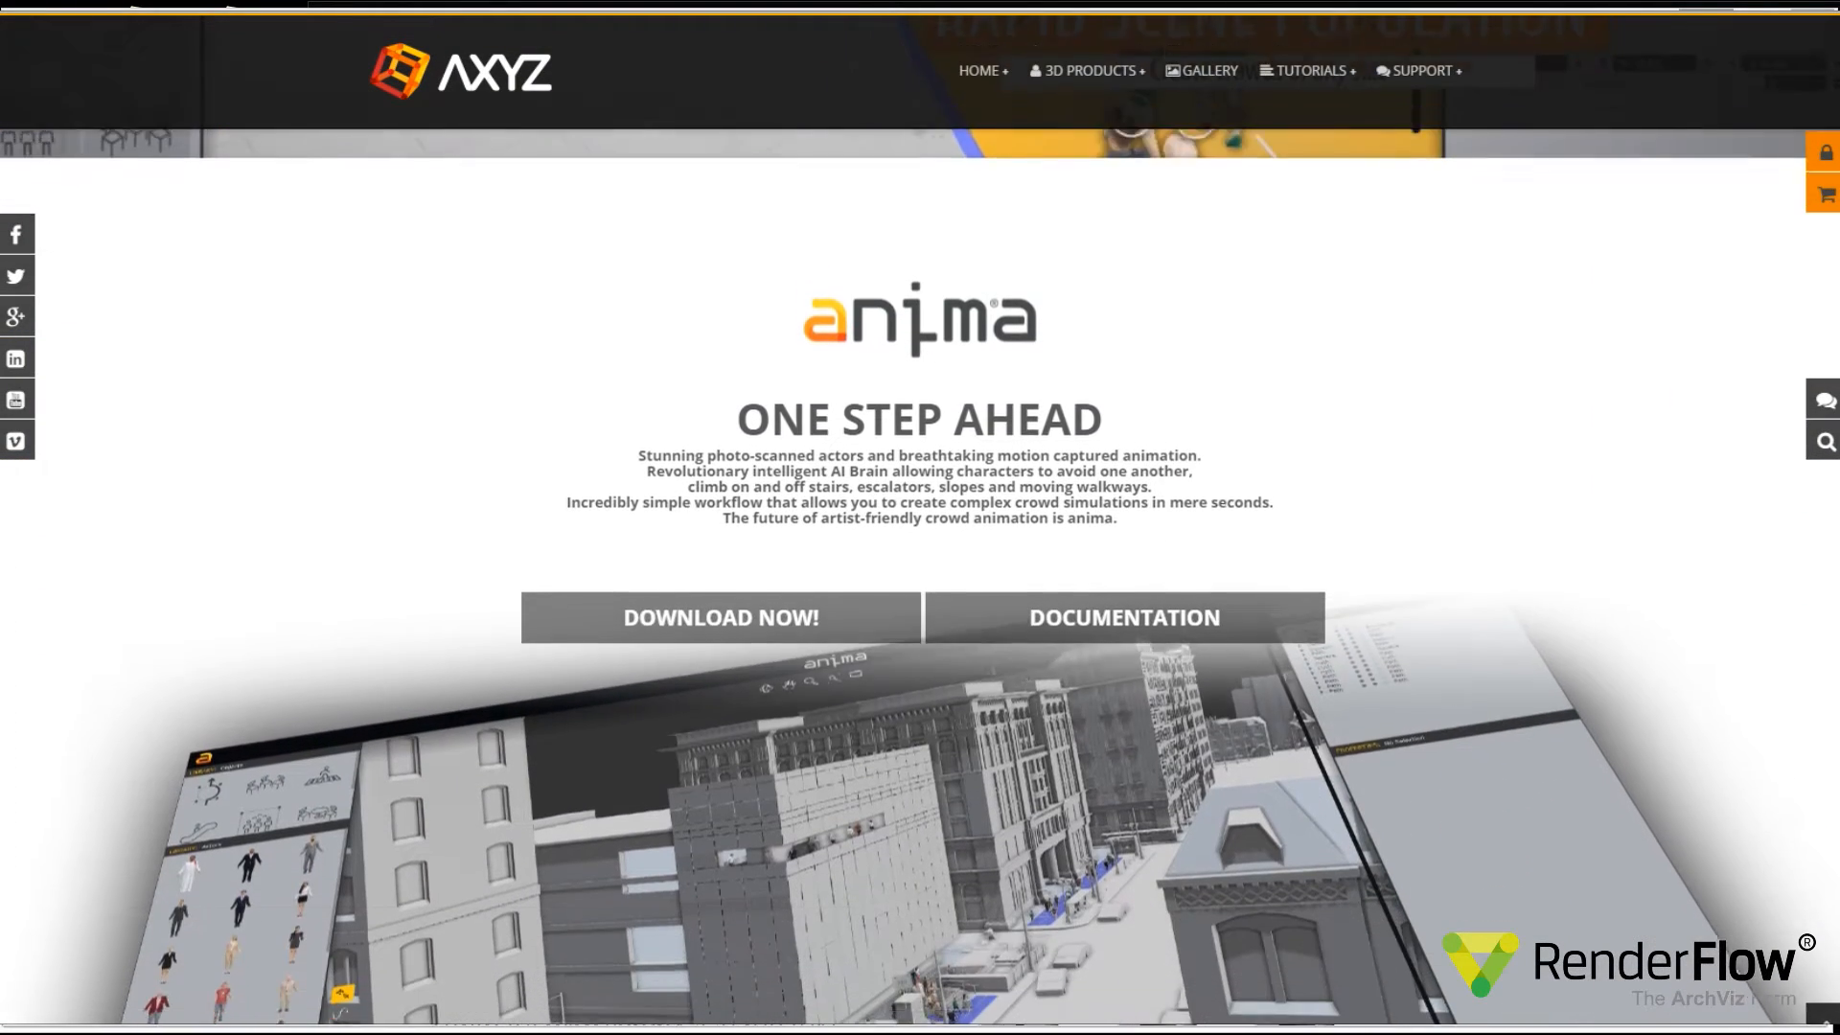
scroll(920, 575, down, 7)
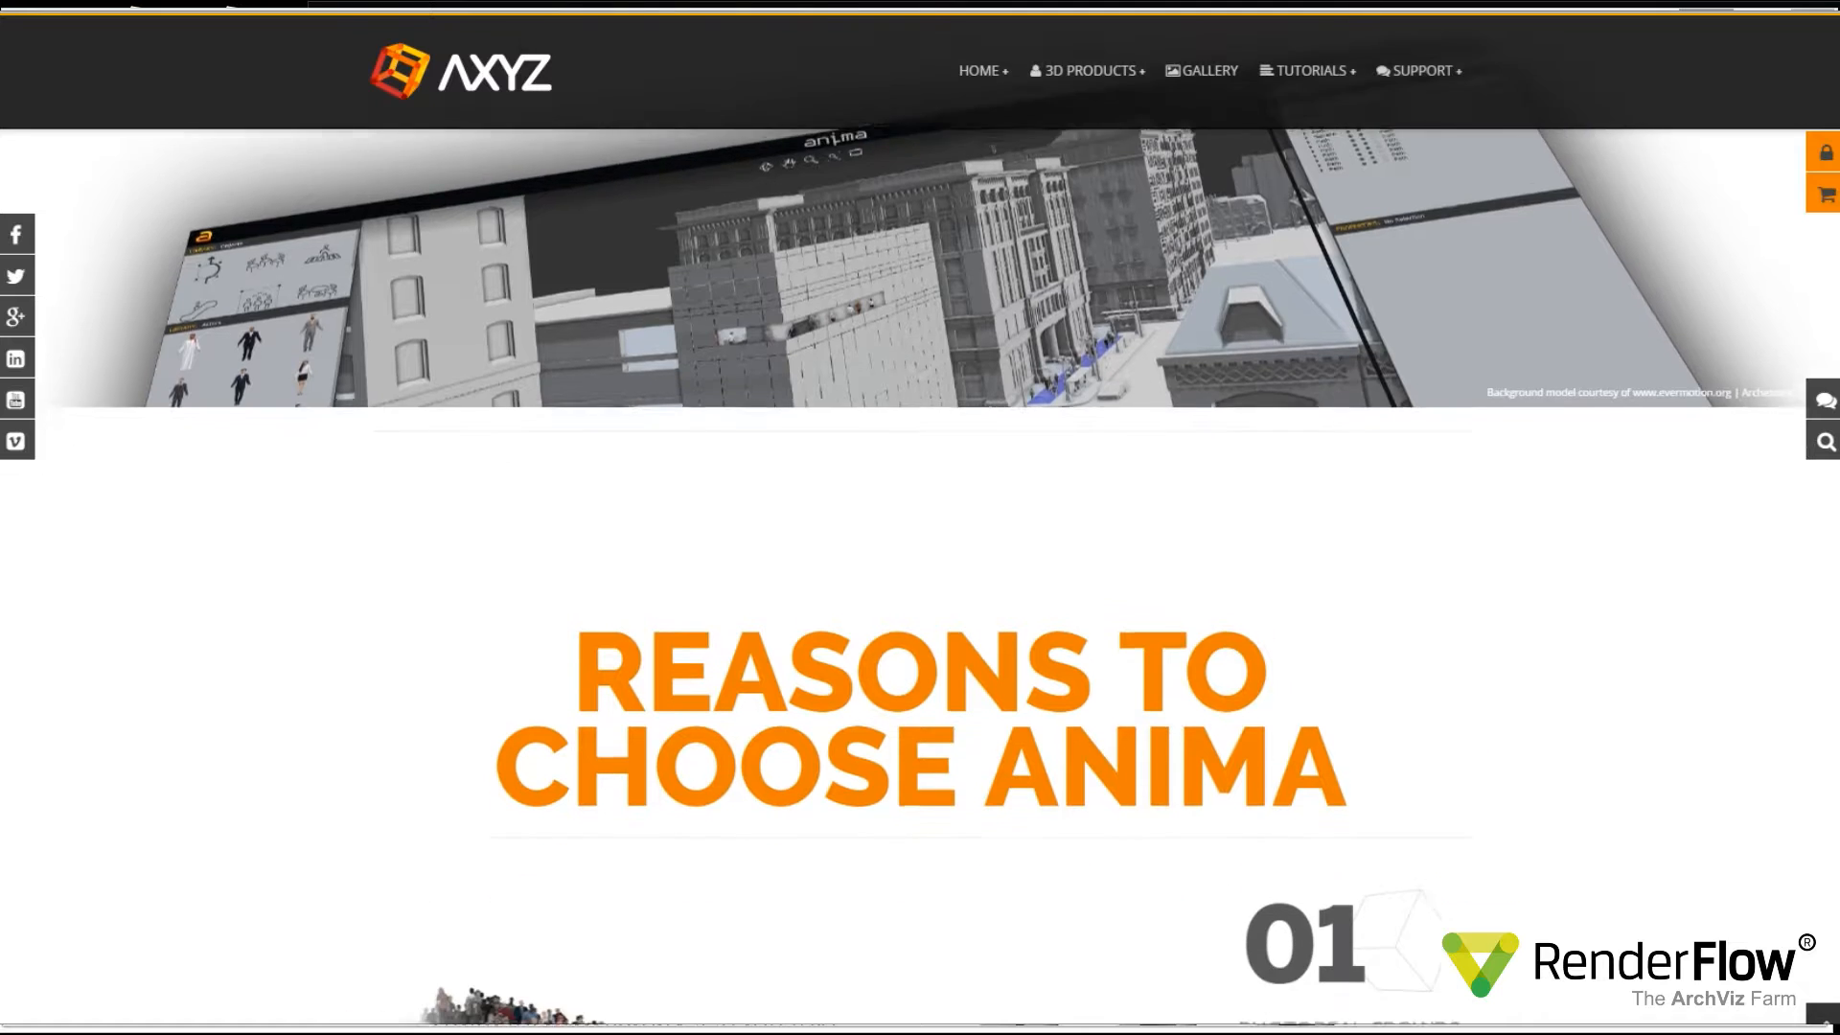
scroll(920, 575, down, 8)
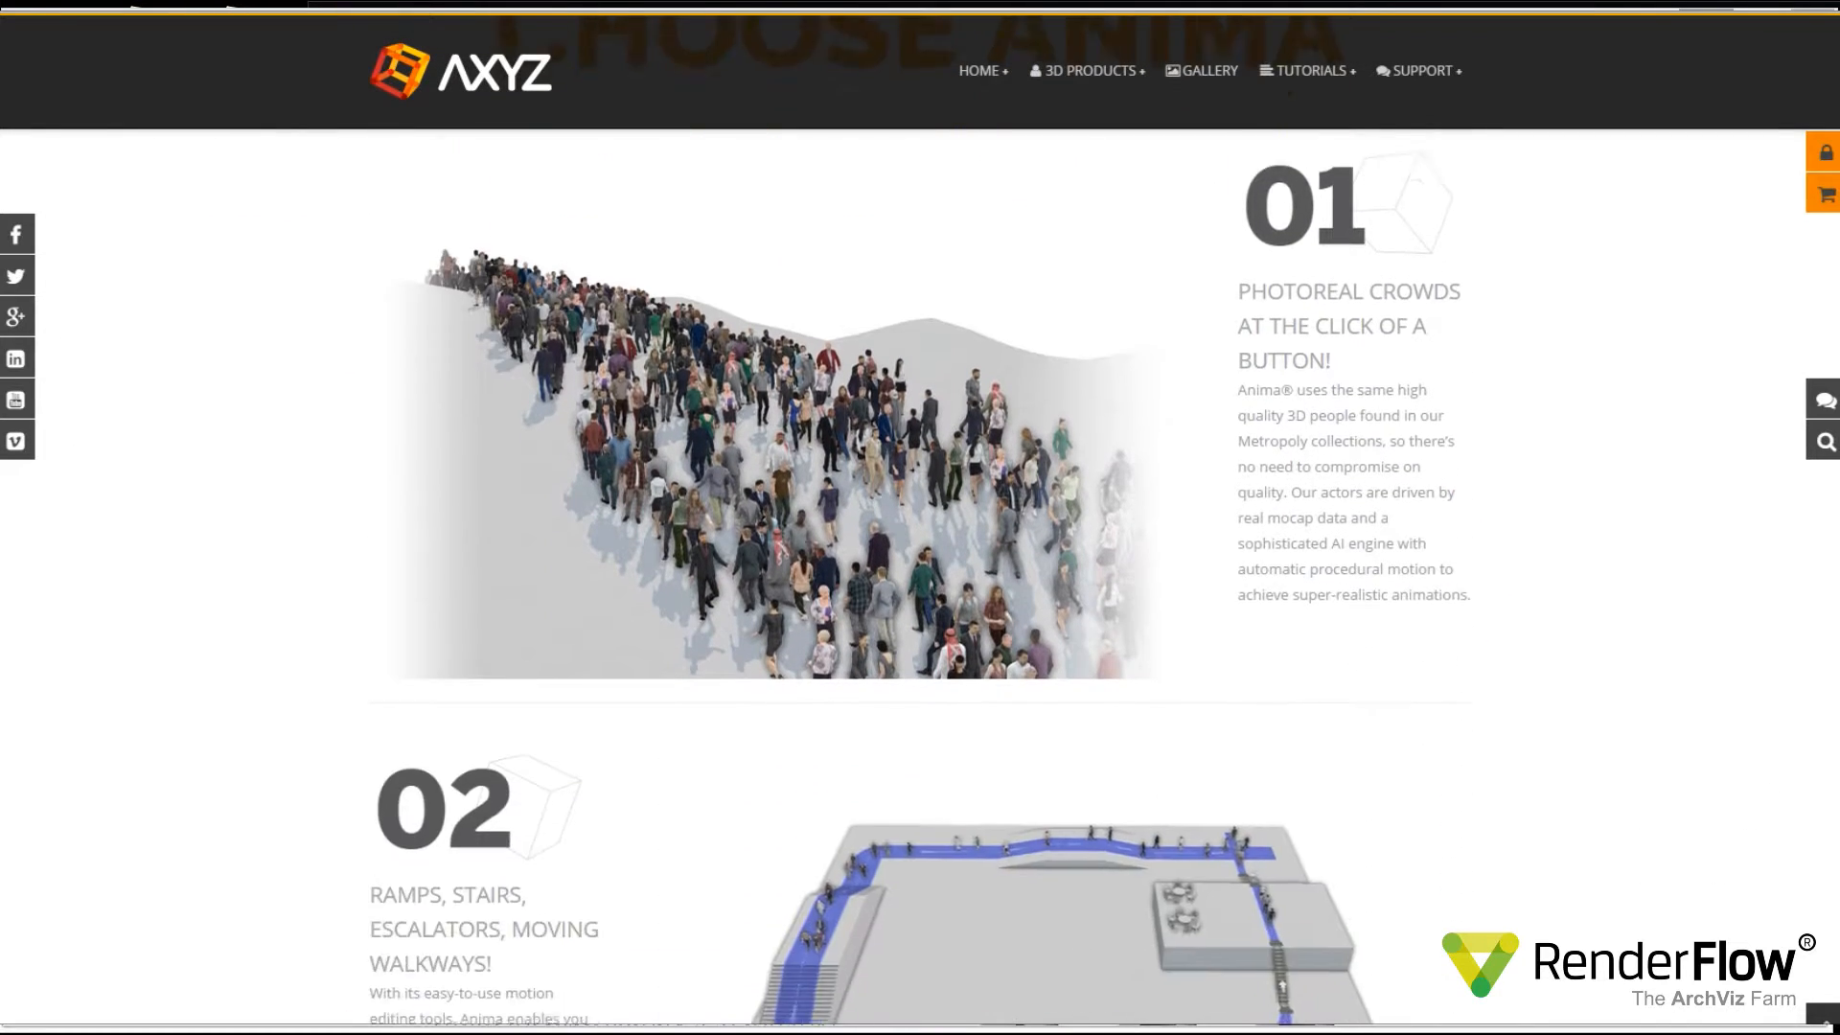
scroll(1837, 465, down, 8)
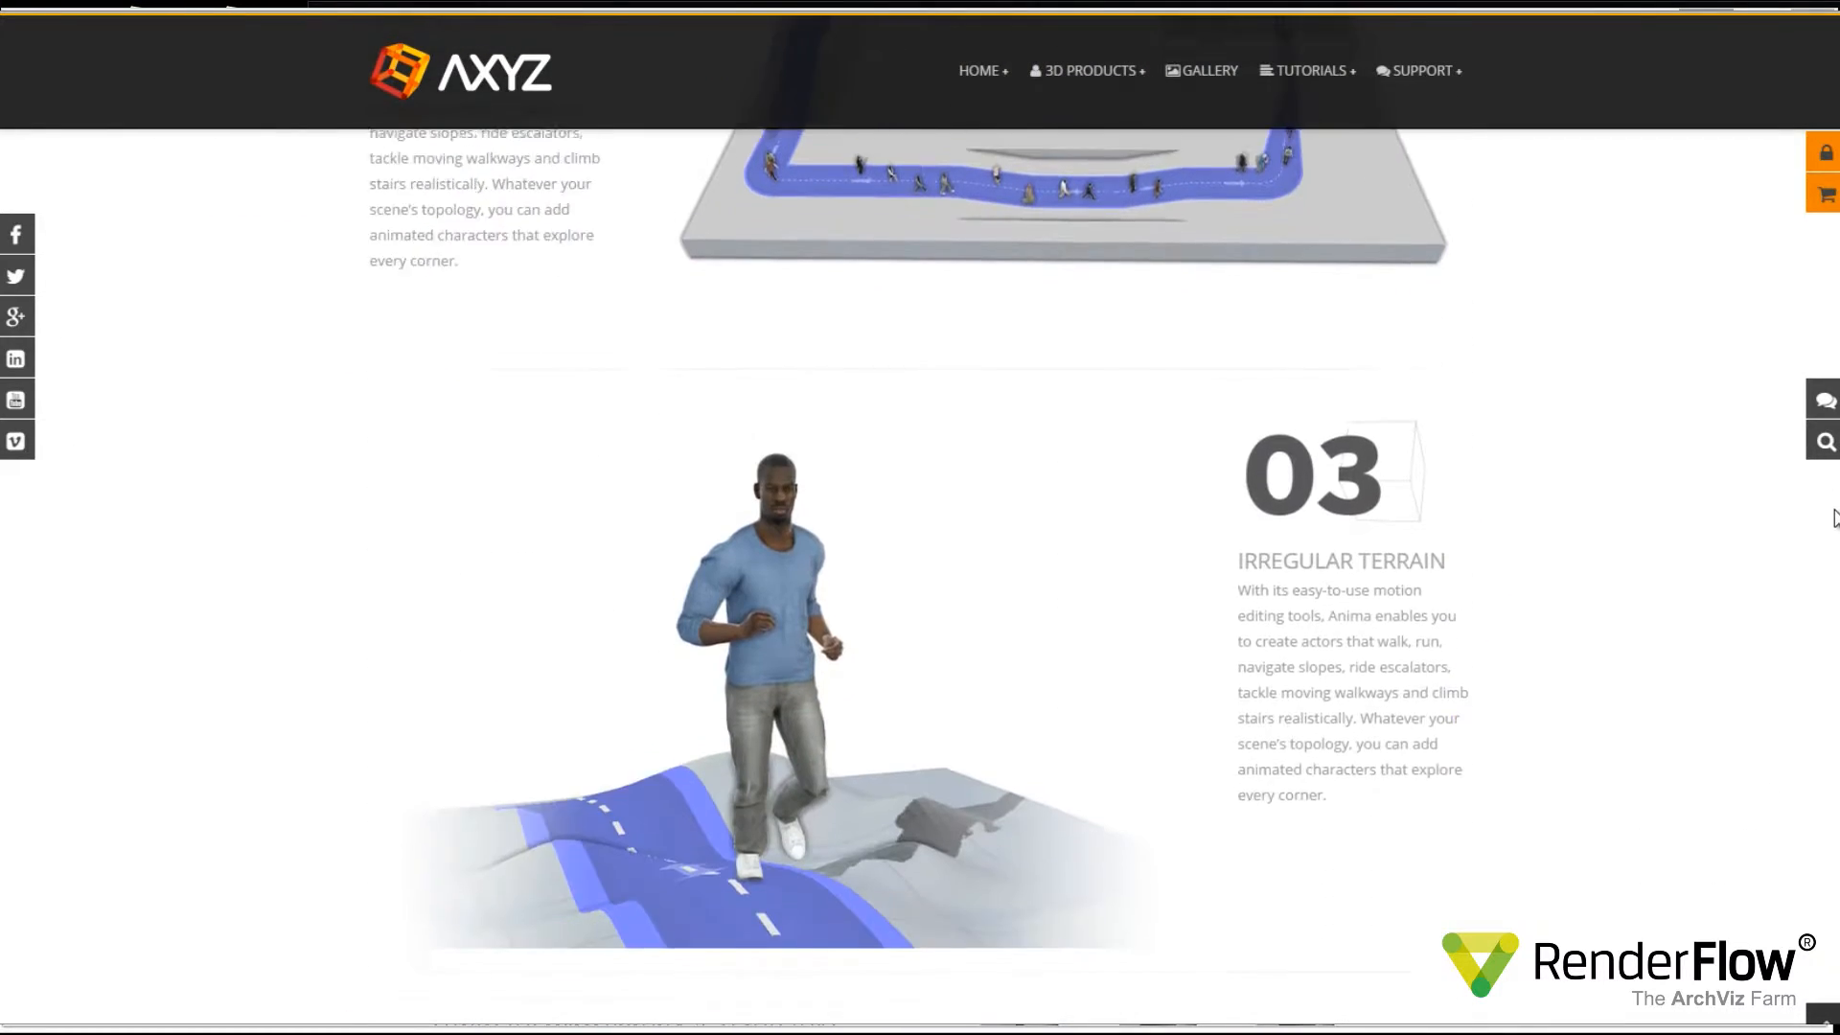
scroll(1833, 567, down, 8)
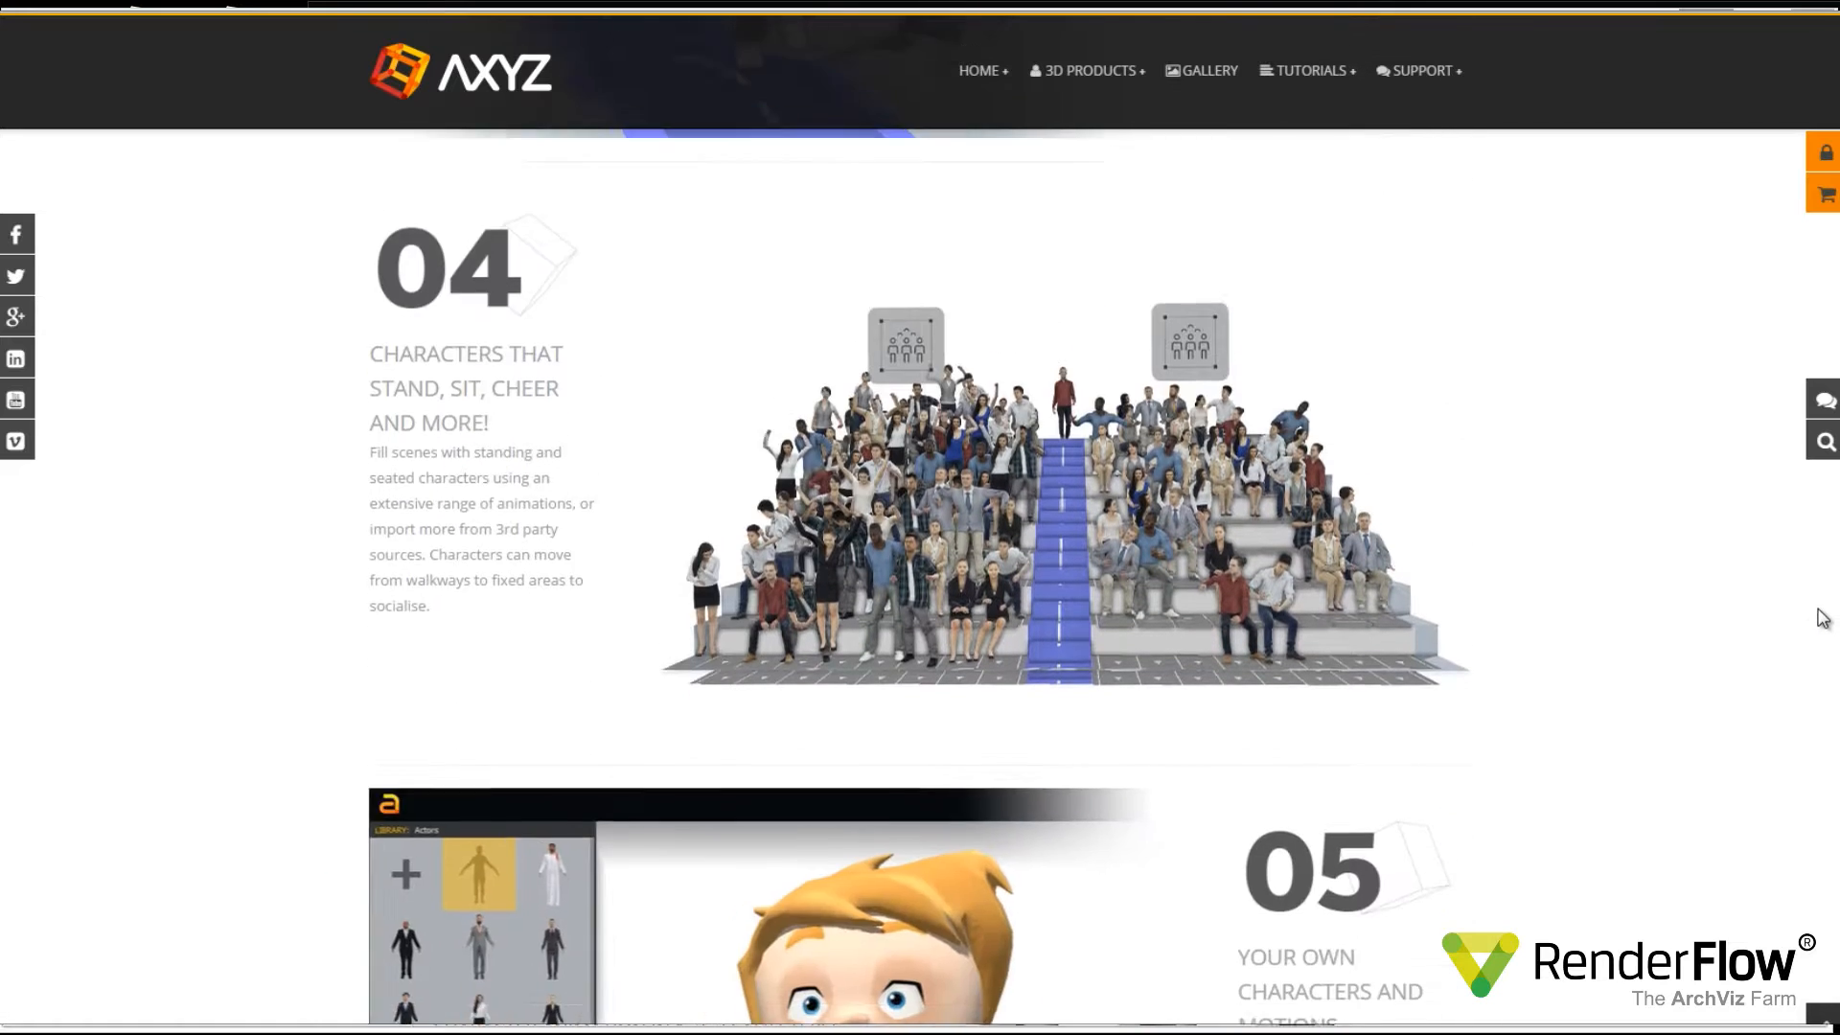
scroll(1816, 671, down, 8)
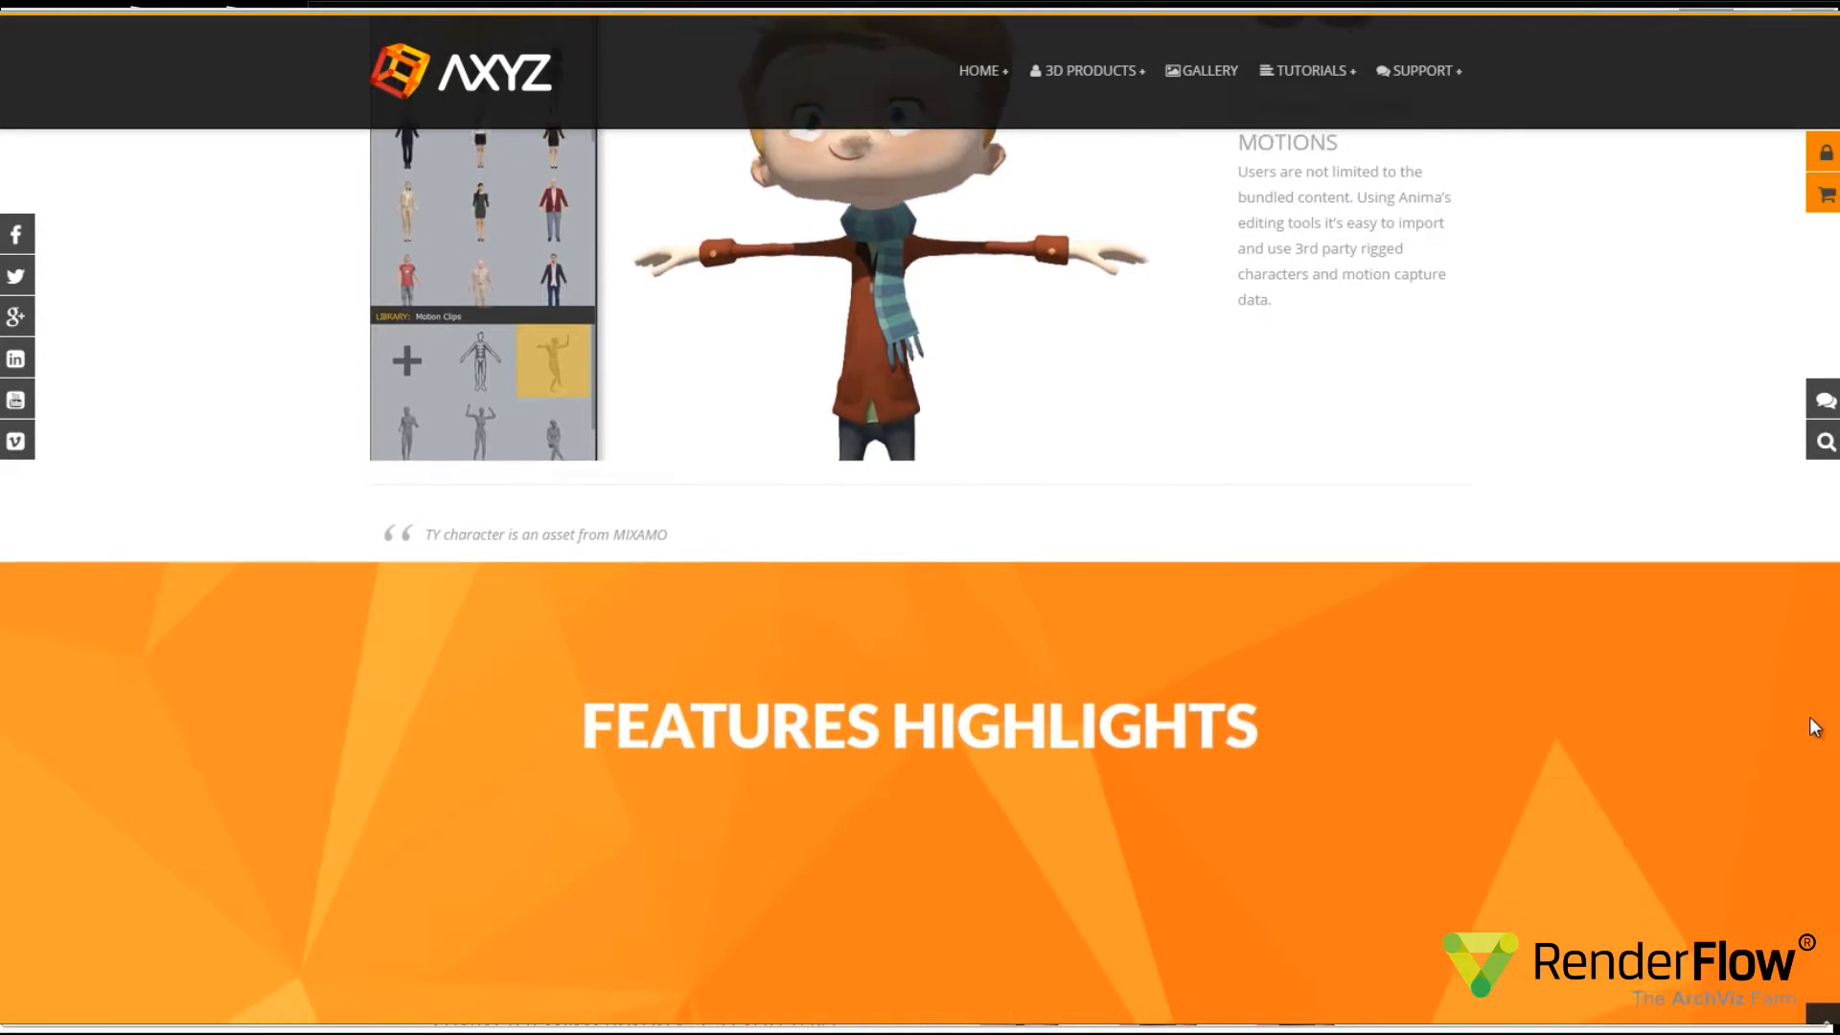
scroll(1816, 671, down, 8)
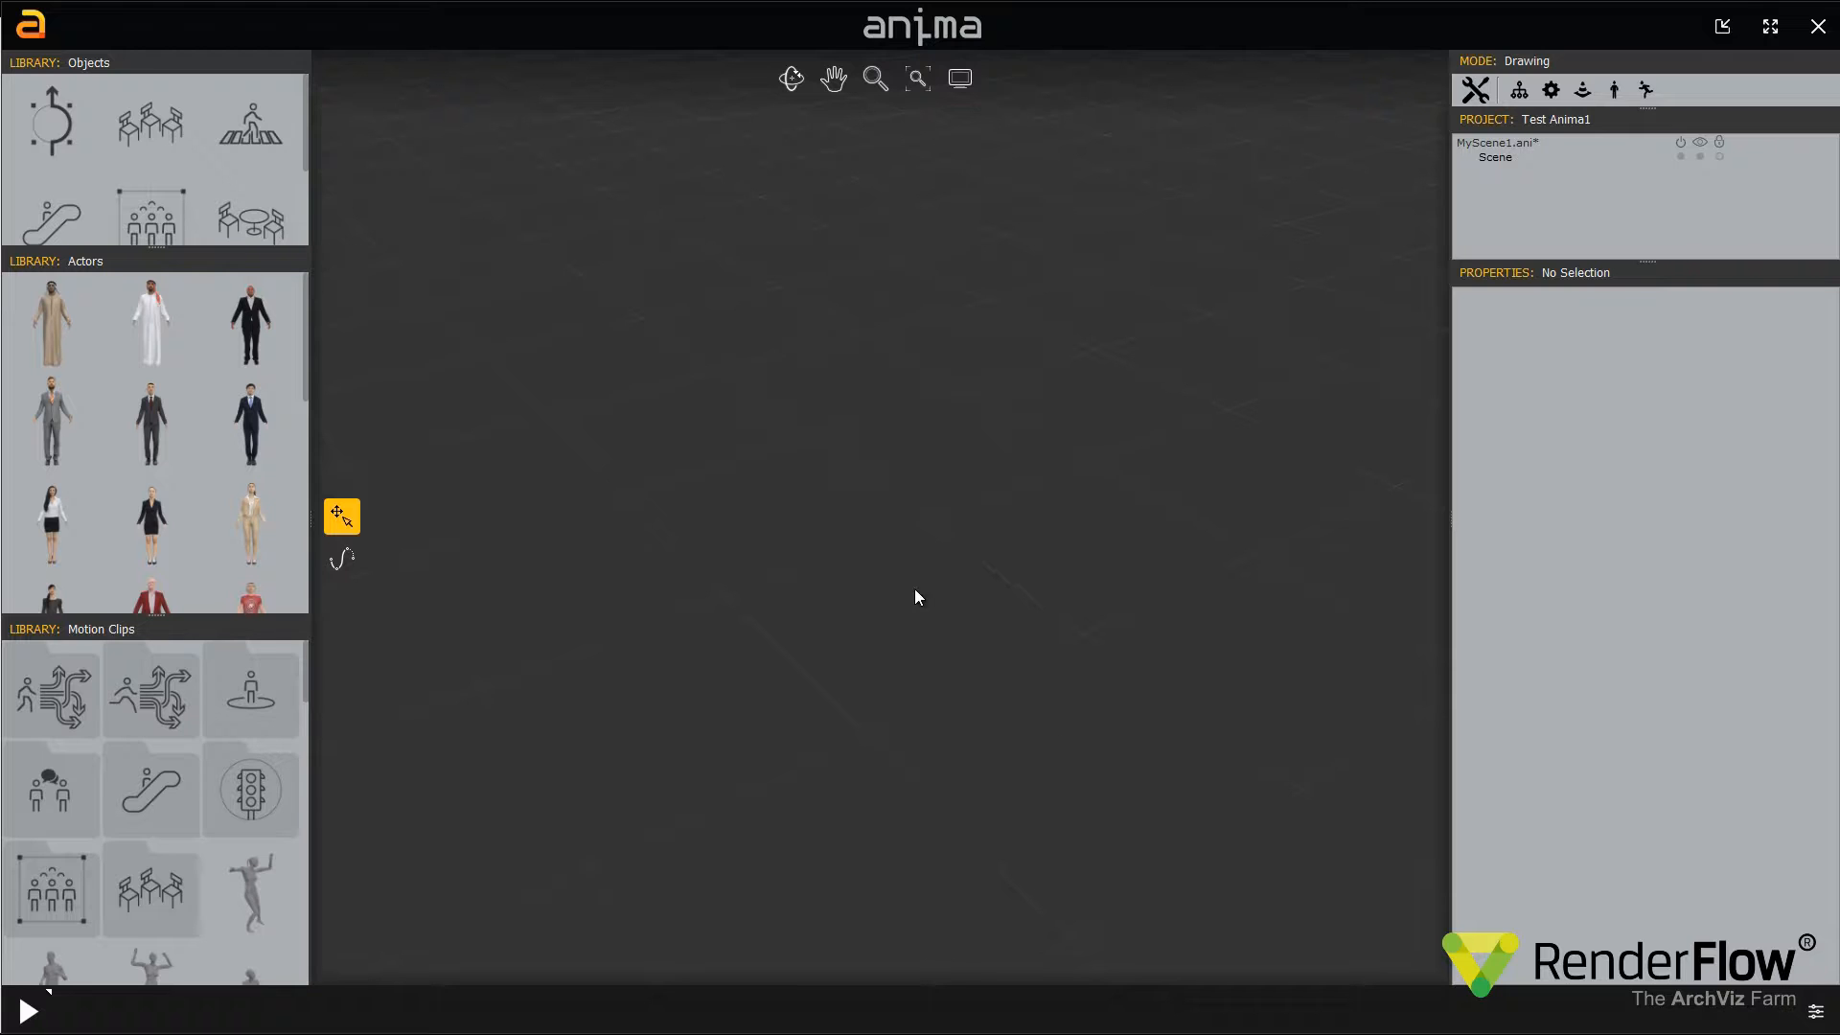
Draw a five-point trial path as an open arch on the empty ground grid, and delete it
click(342, 559)
click(586, 685)
click(625, 446)
click(1018, 350)
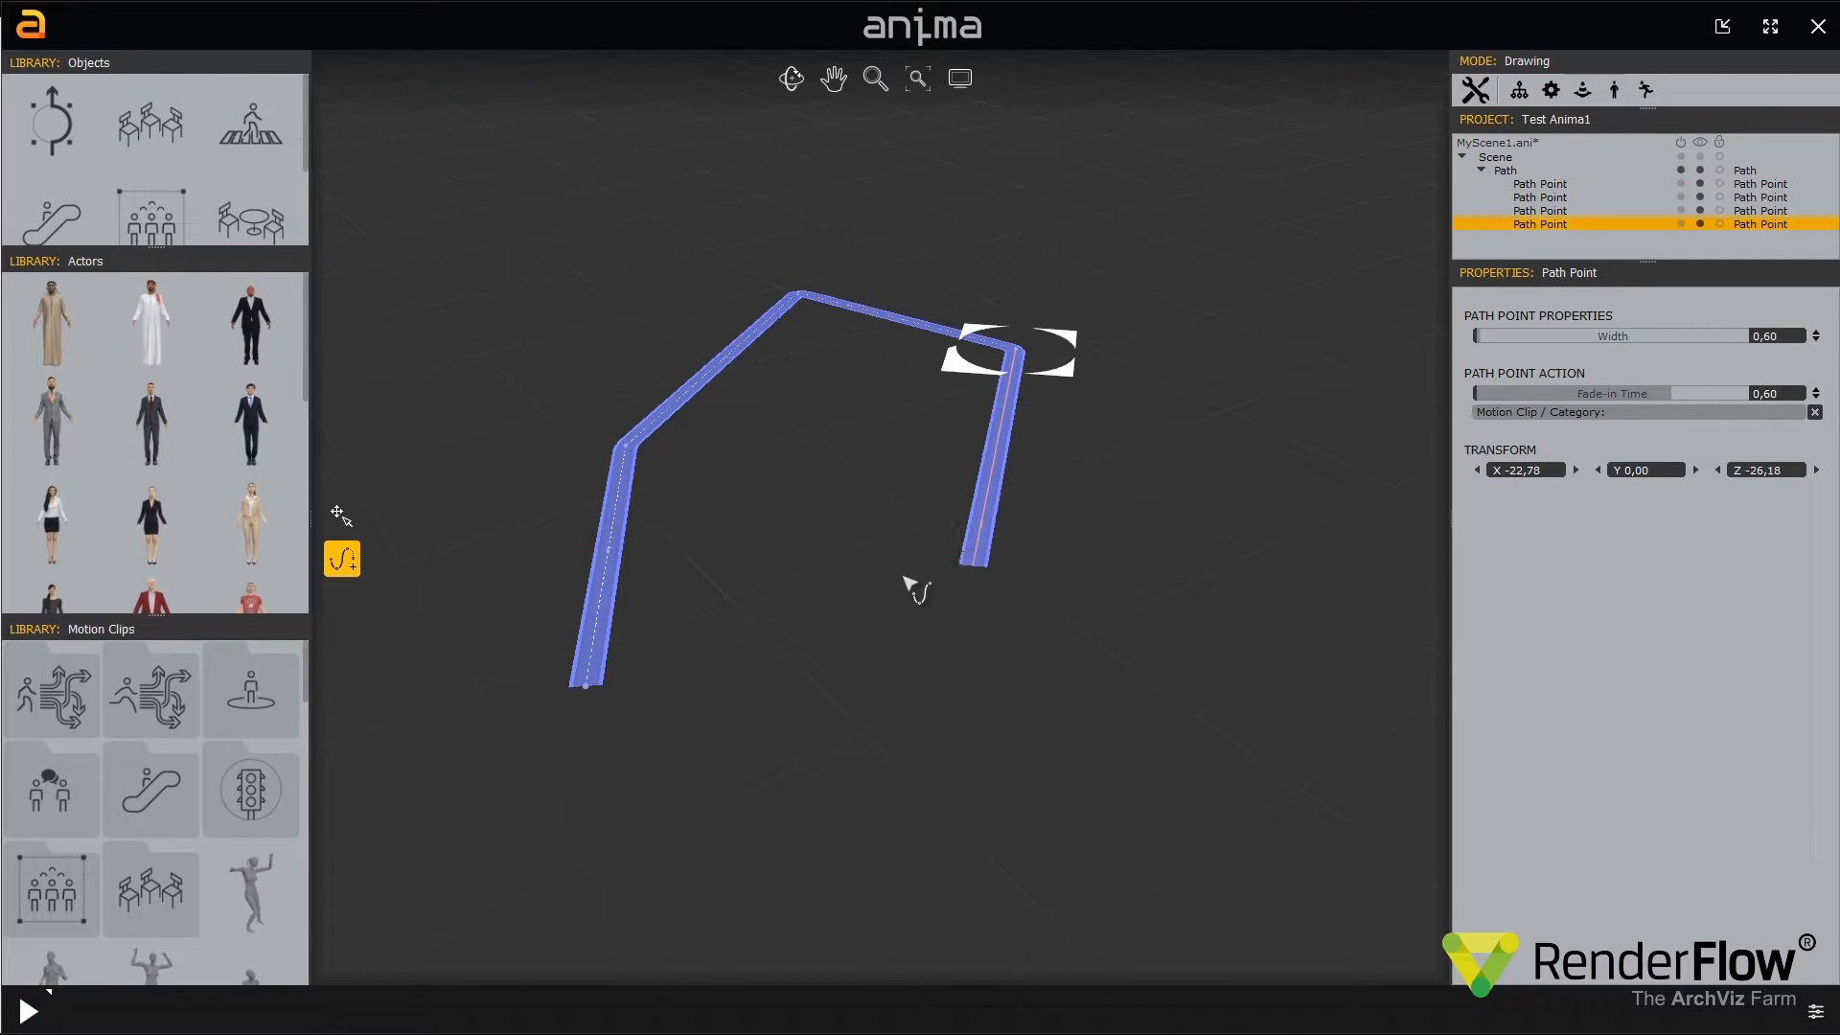
click(901, 575)
key(Escape)
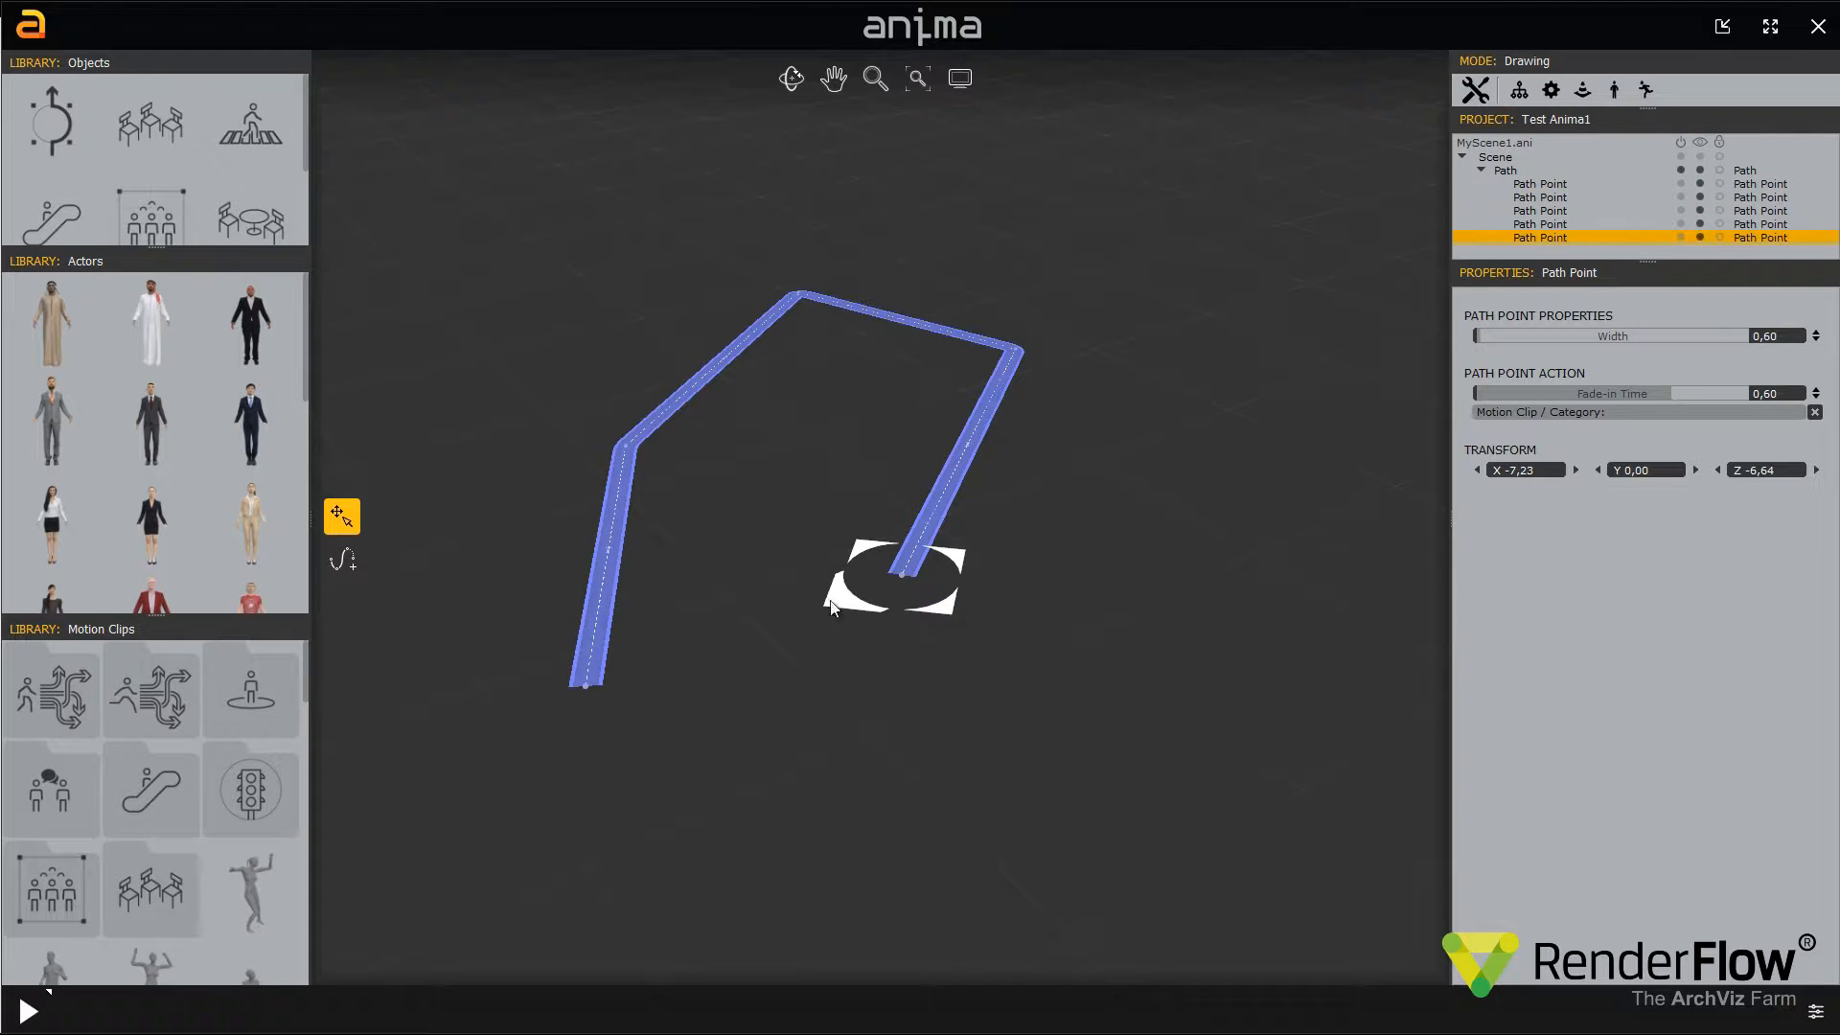
click(1510, 170)
key(Delete)
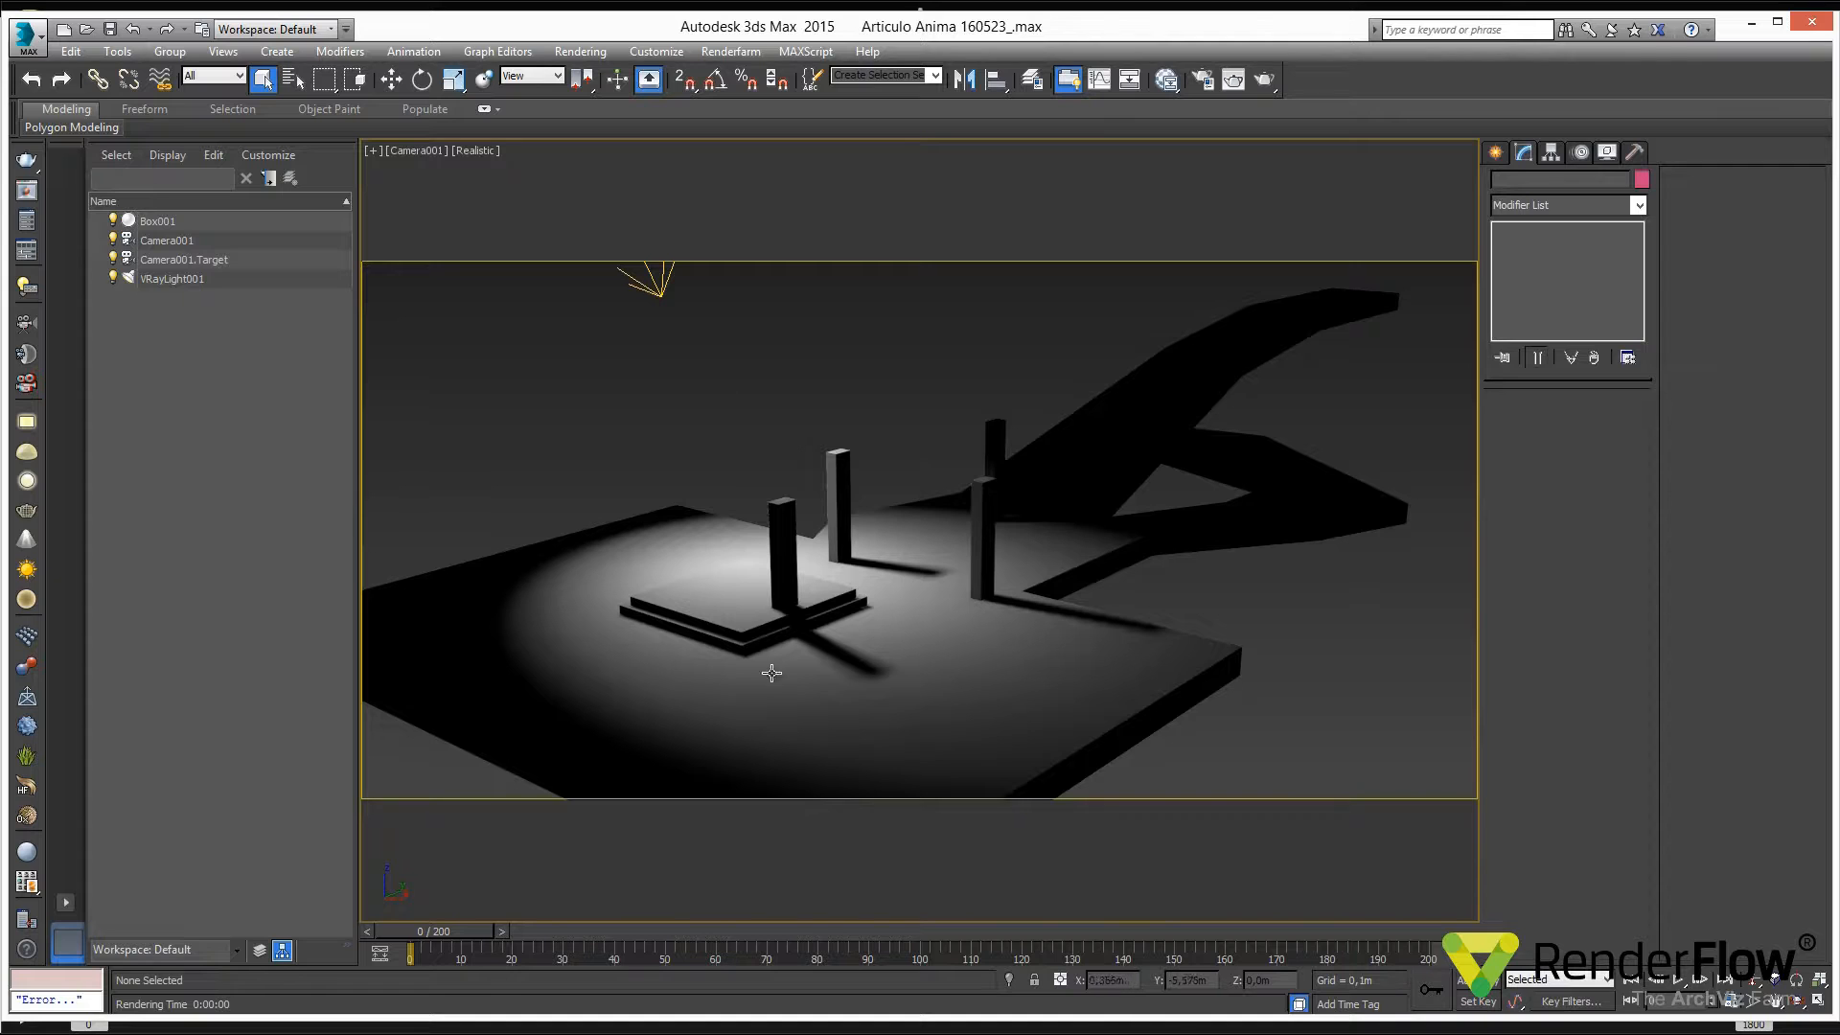
click(802, 605)
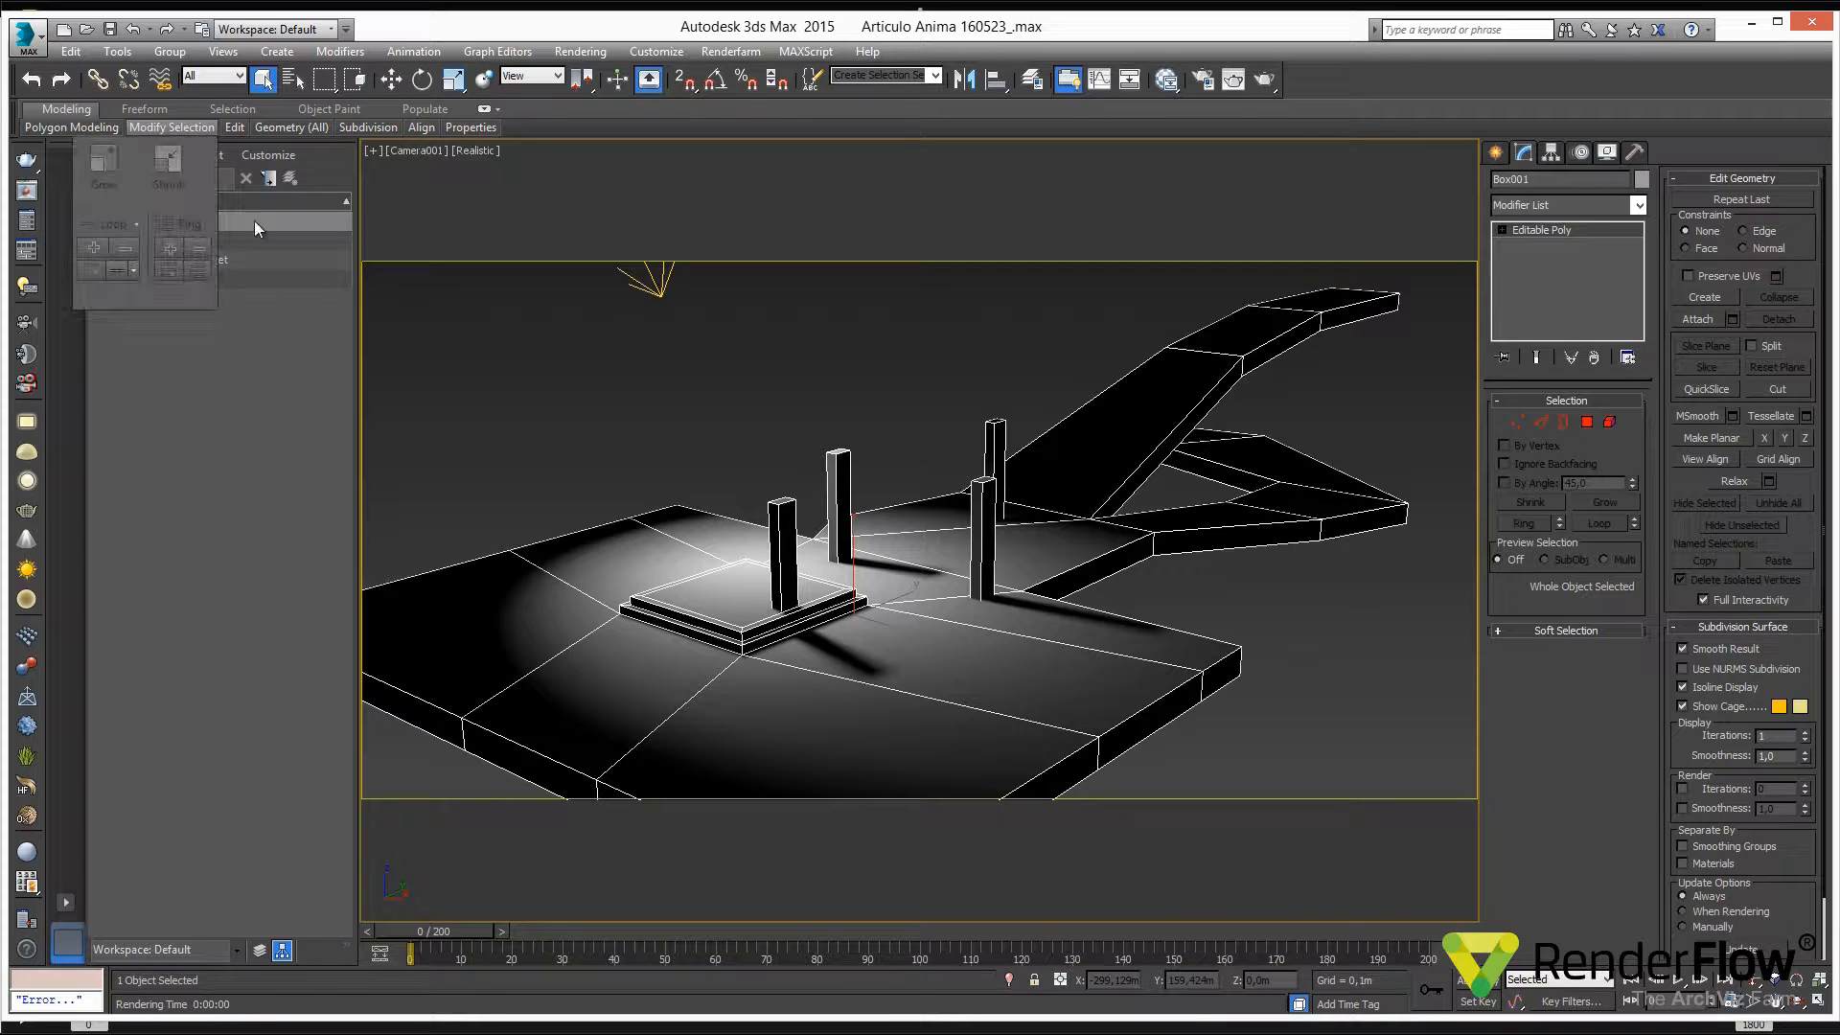
click(29, 37)
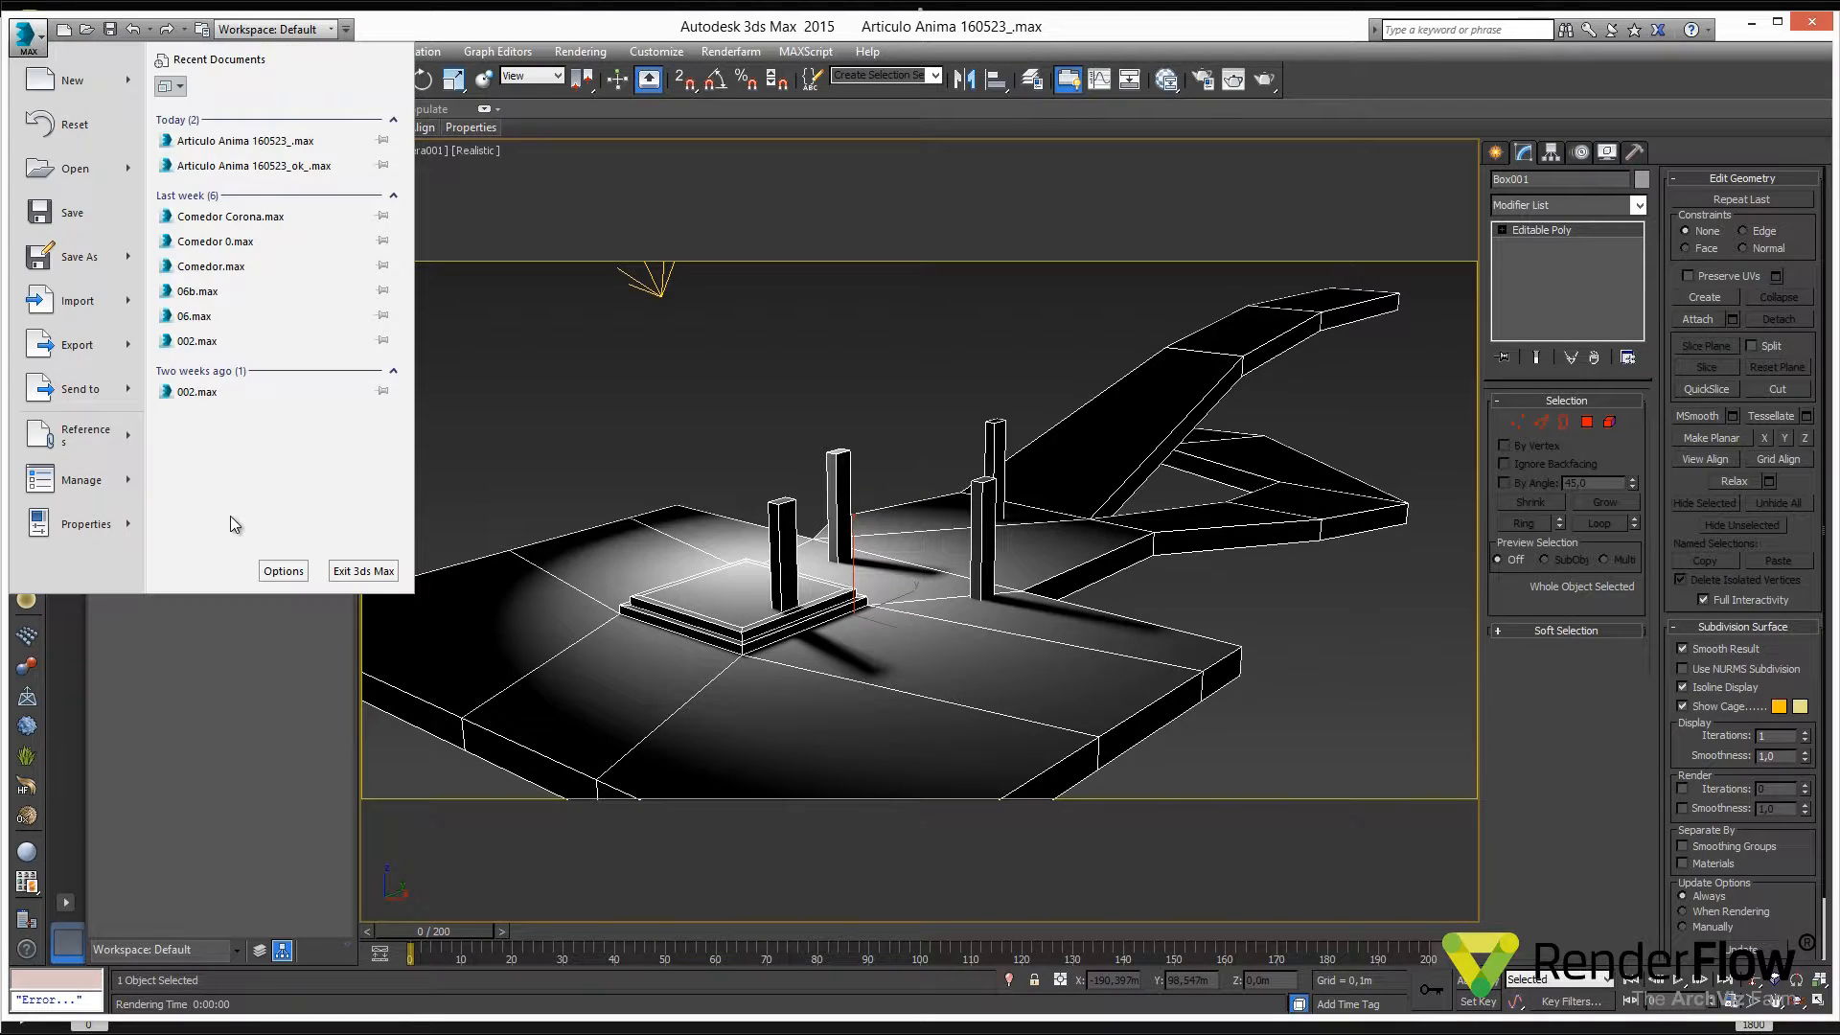
click(92, 355)
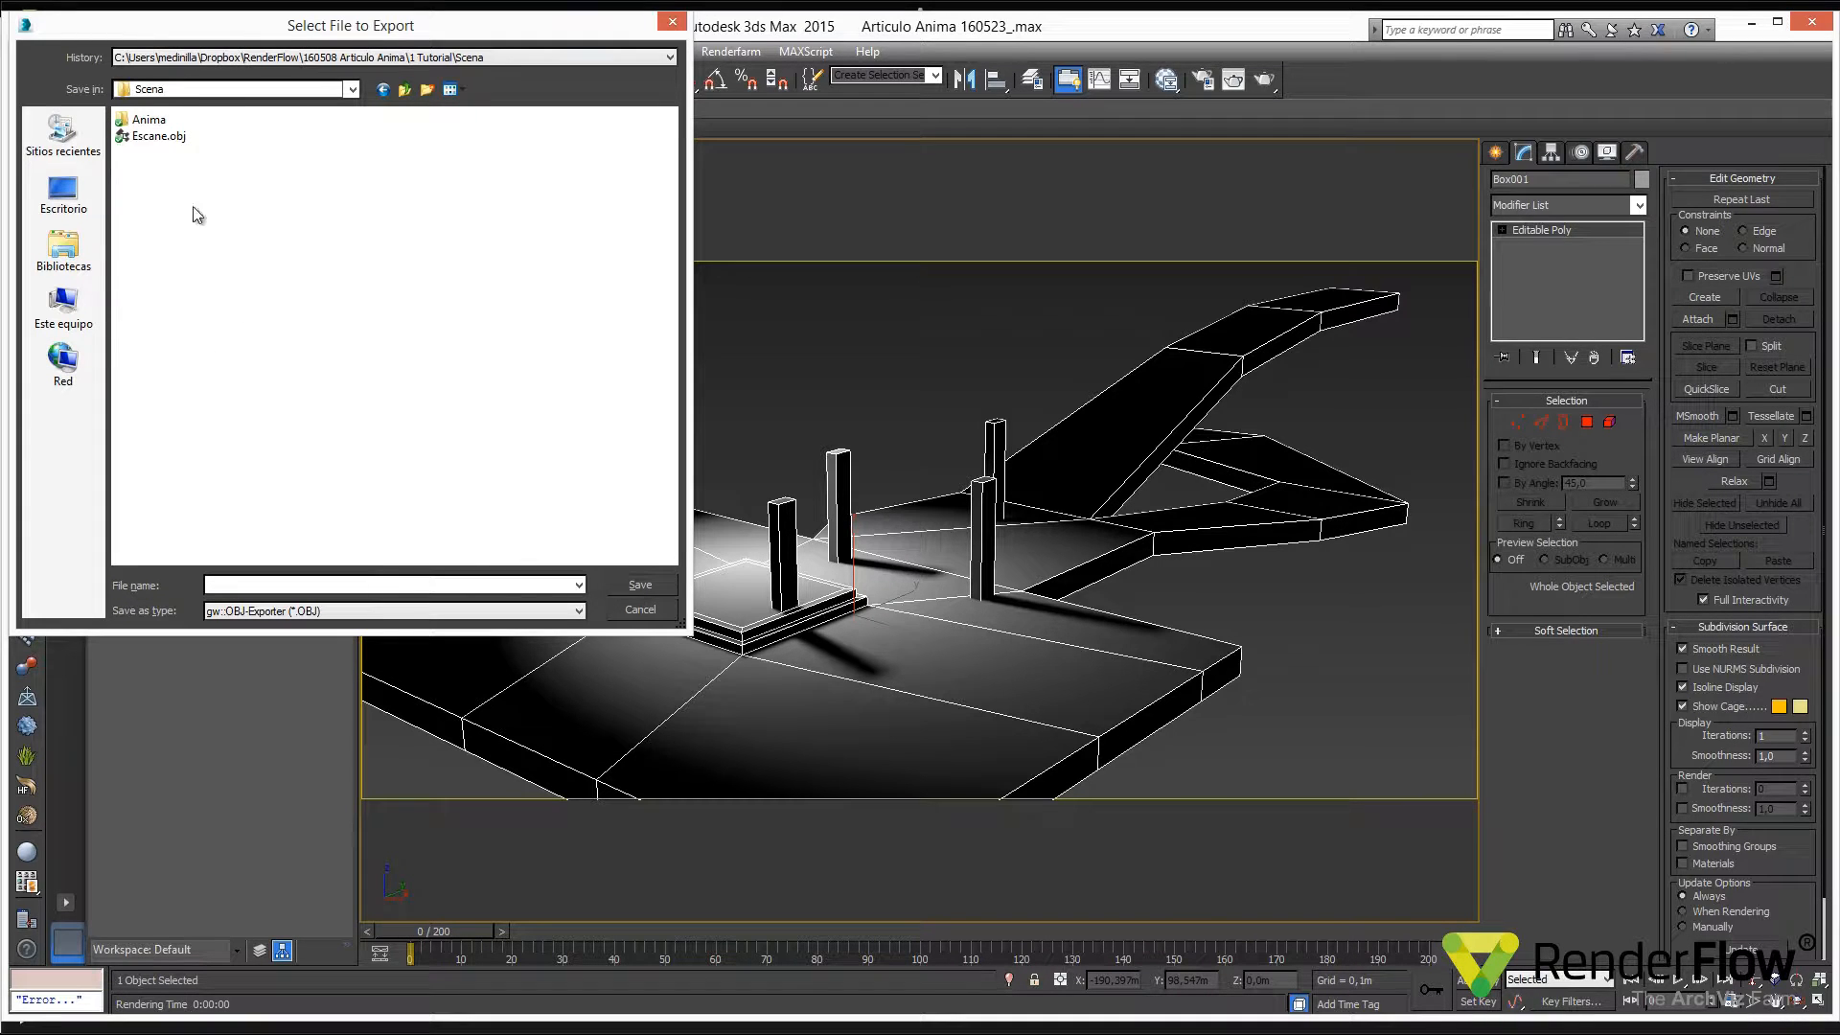
click(652, 615)
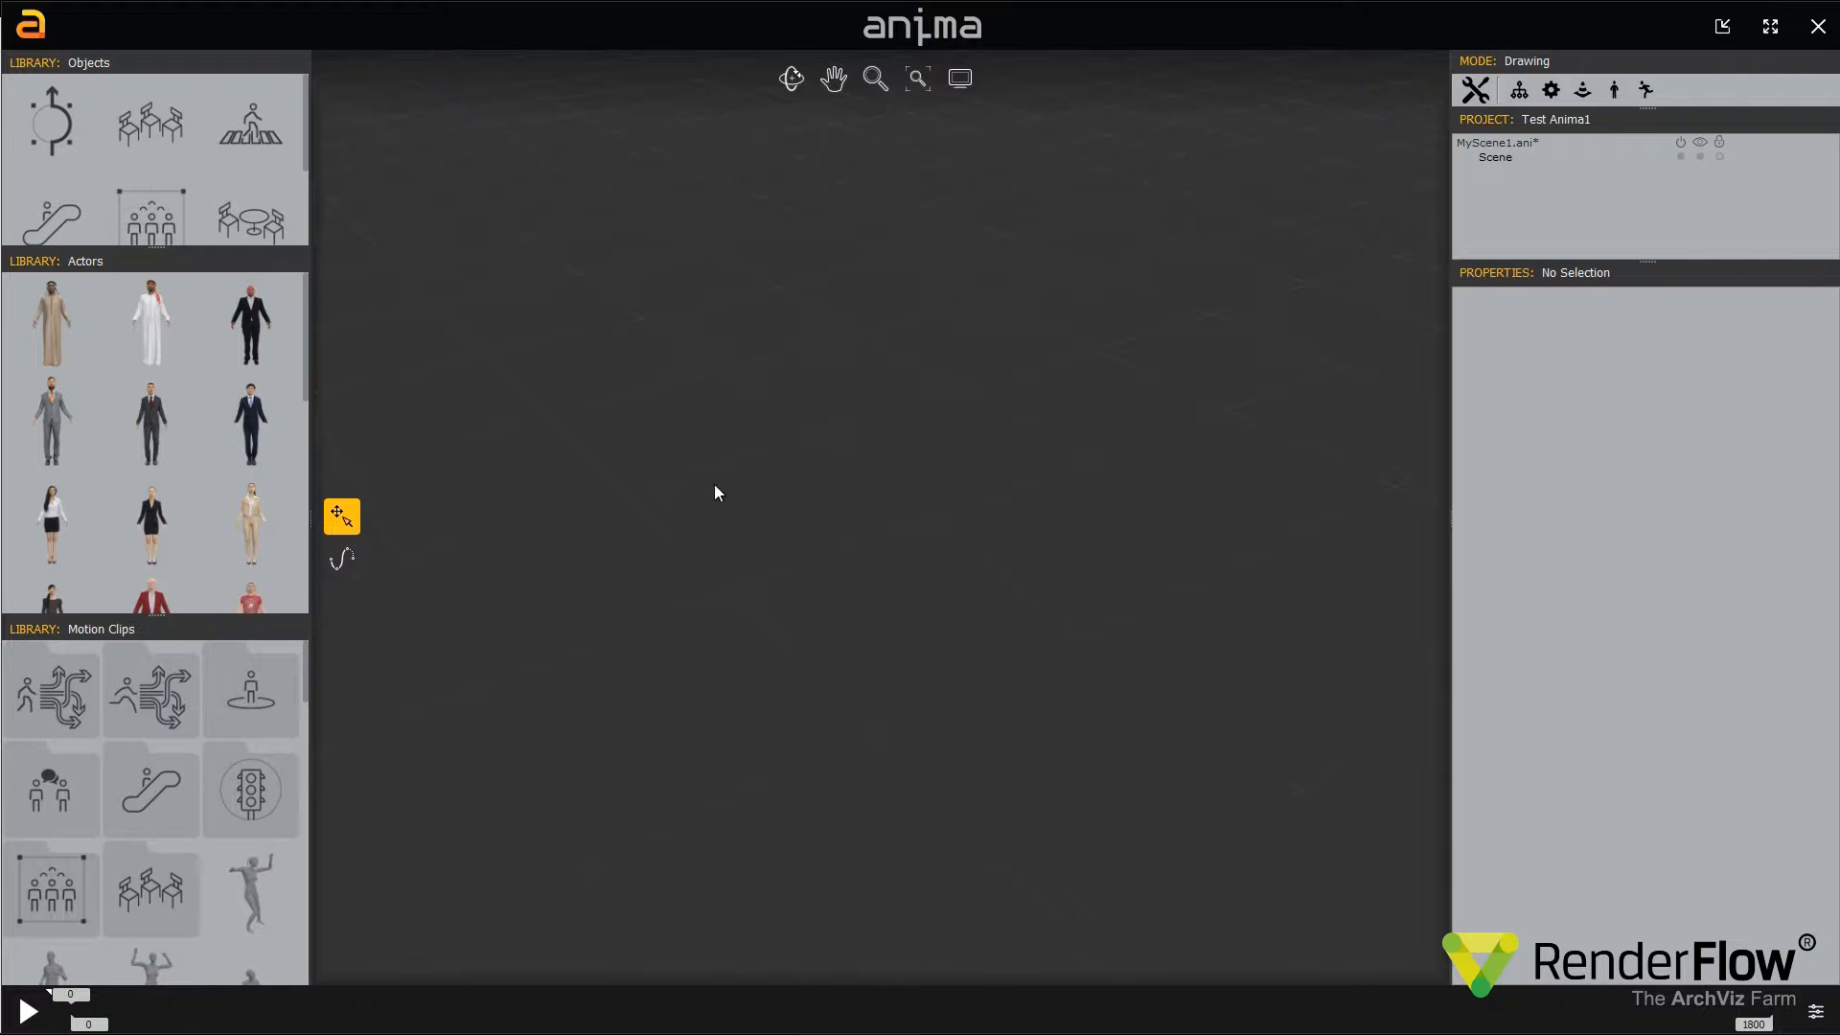
Import the exported scene geometry as a background model with Meters as units and Y as the up axis
right_click(727, 473)
click(825, 473)
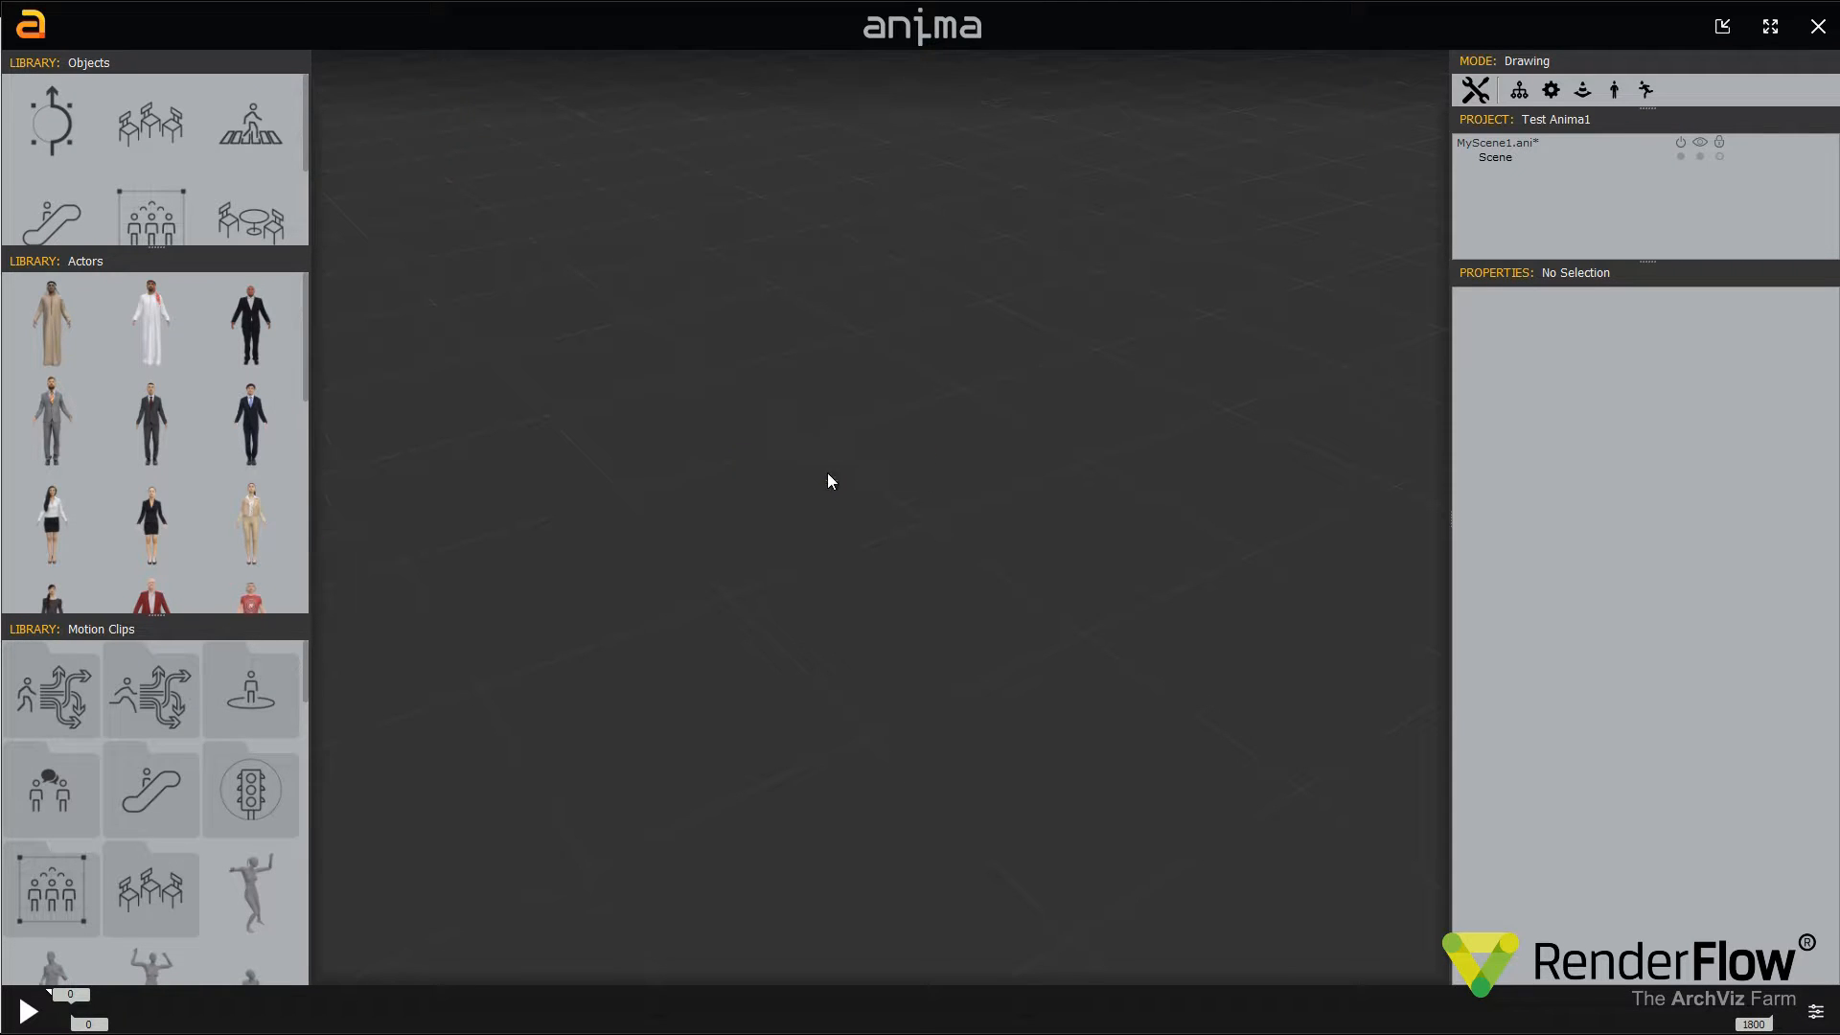
click(205, 134)
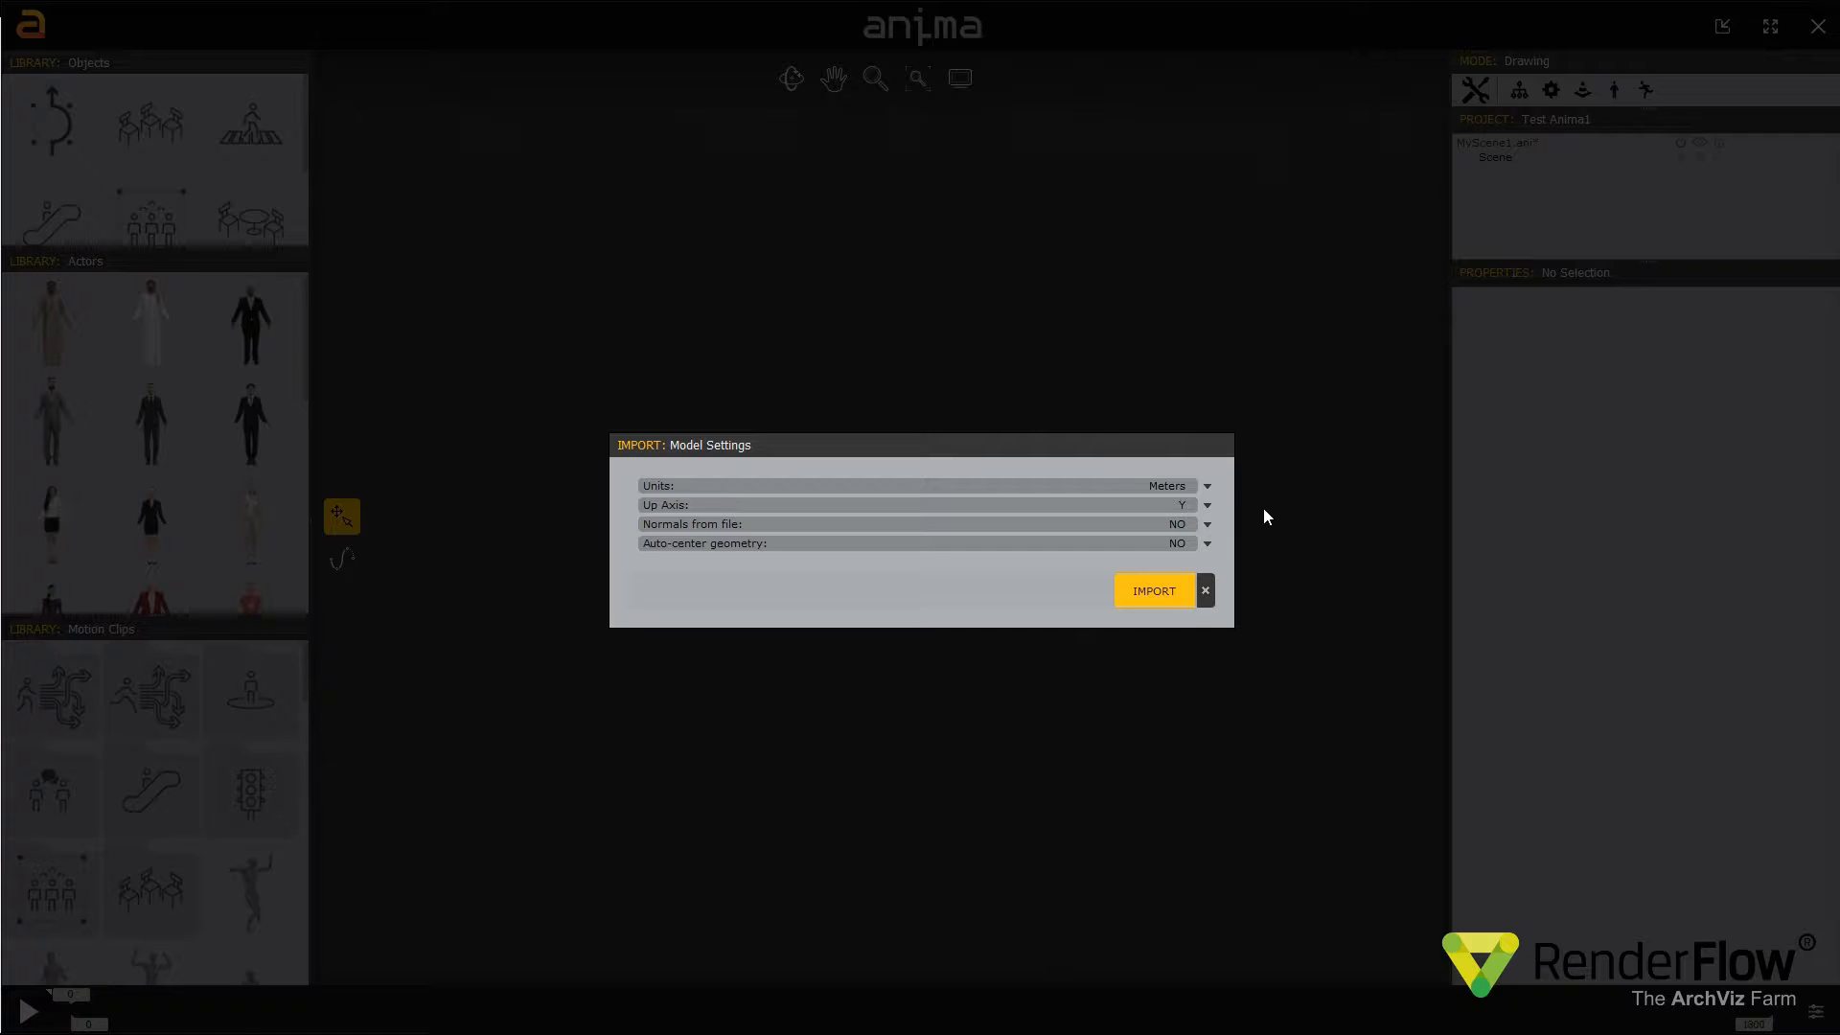
click(1155, 592)
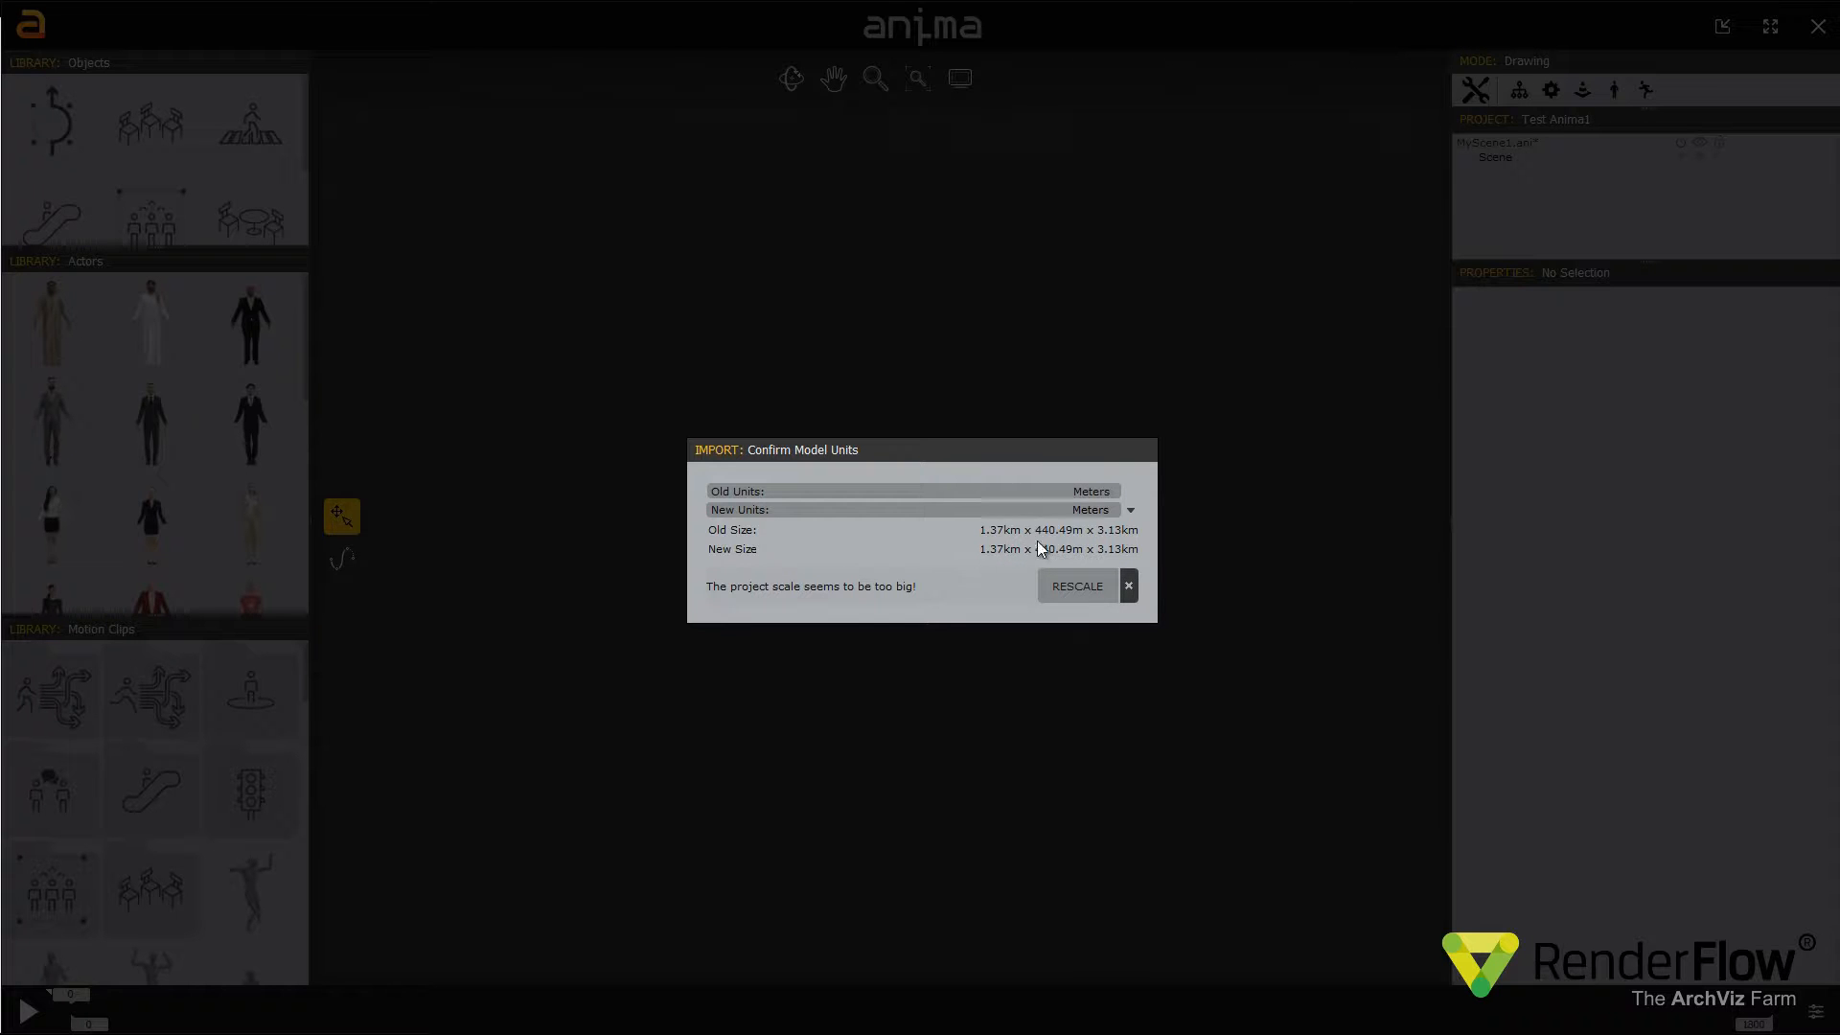
Rescale the imported background model by choosing Centimeters as its new units
click(1102, 511)
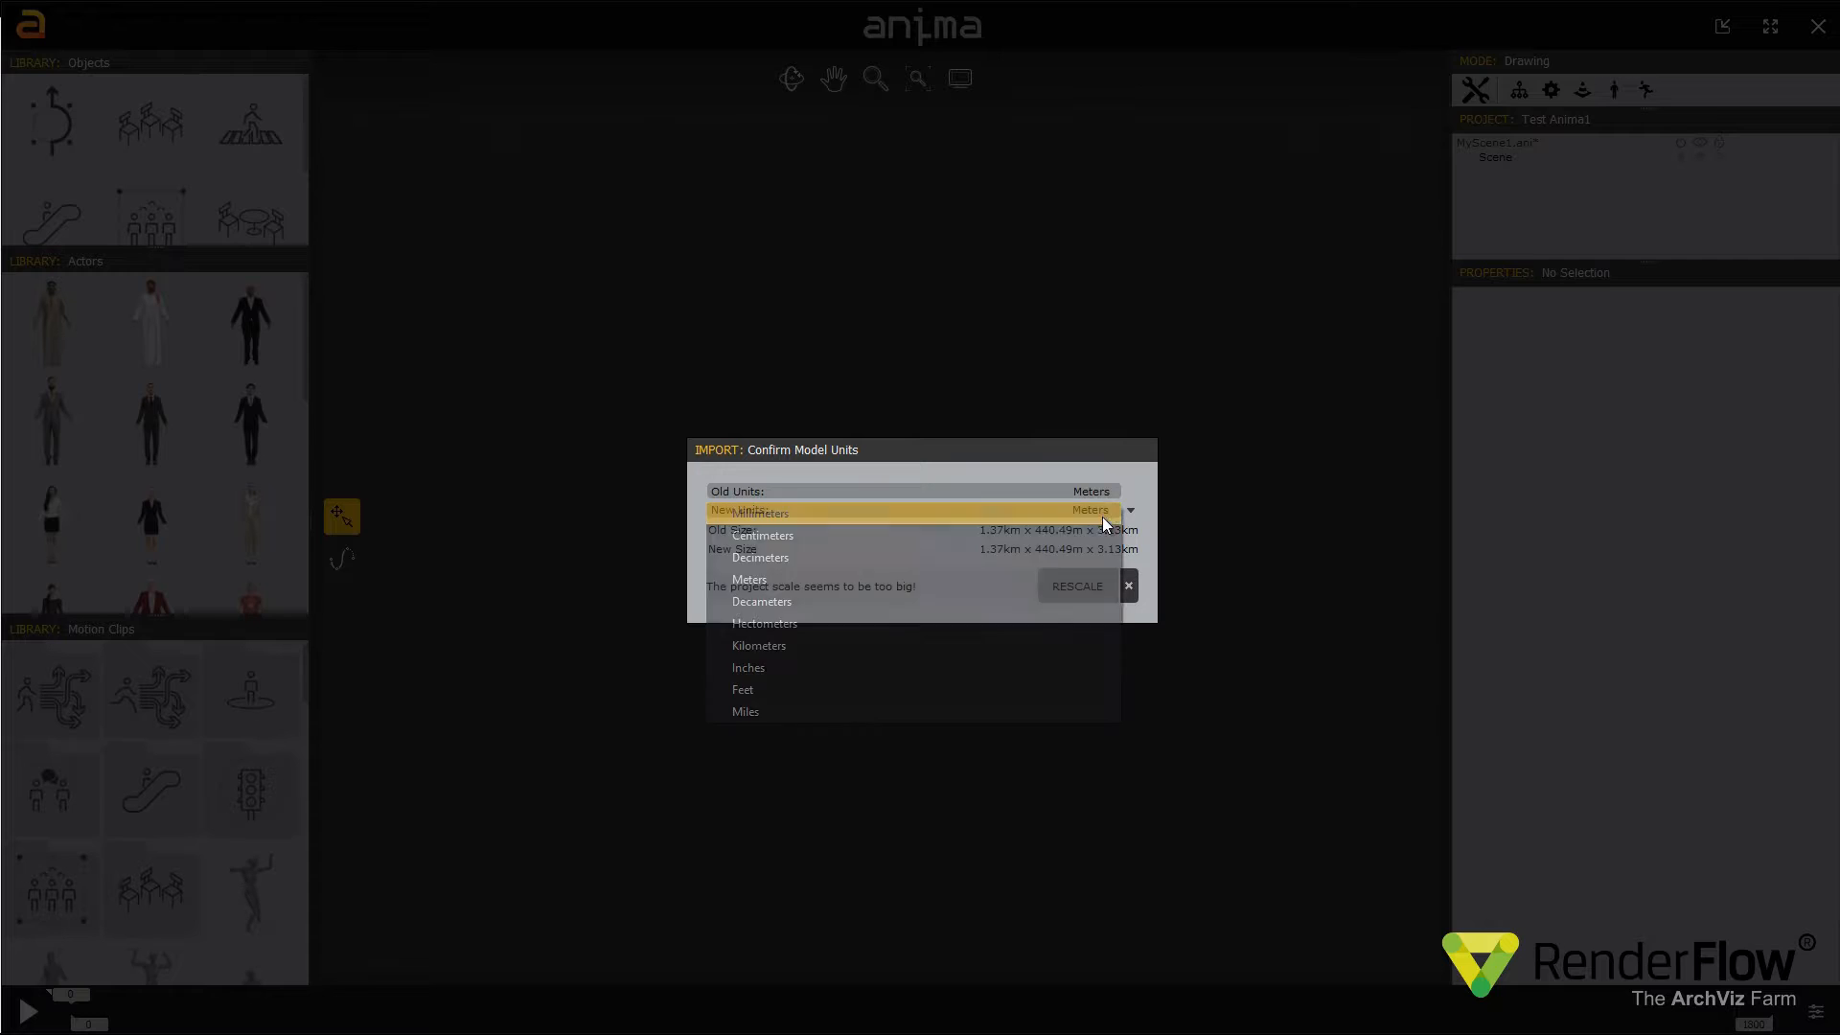
click(822, 532)
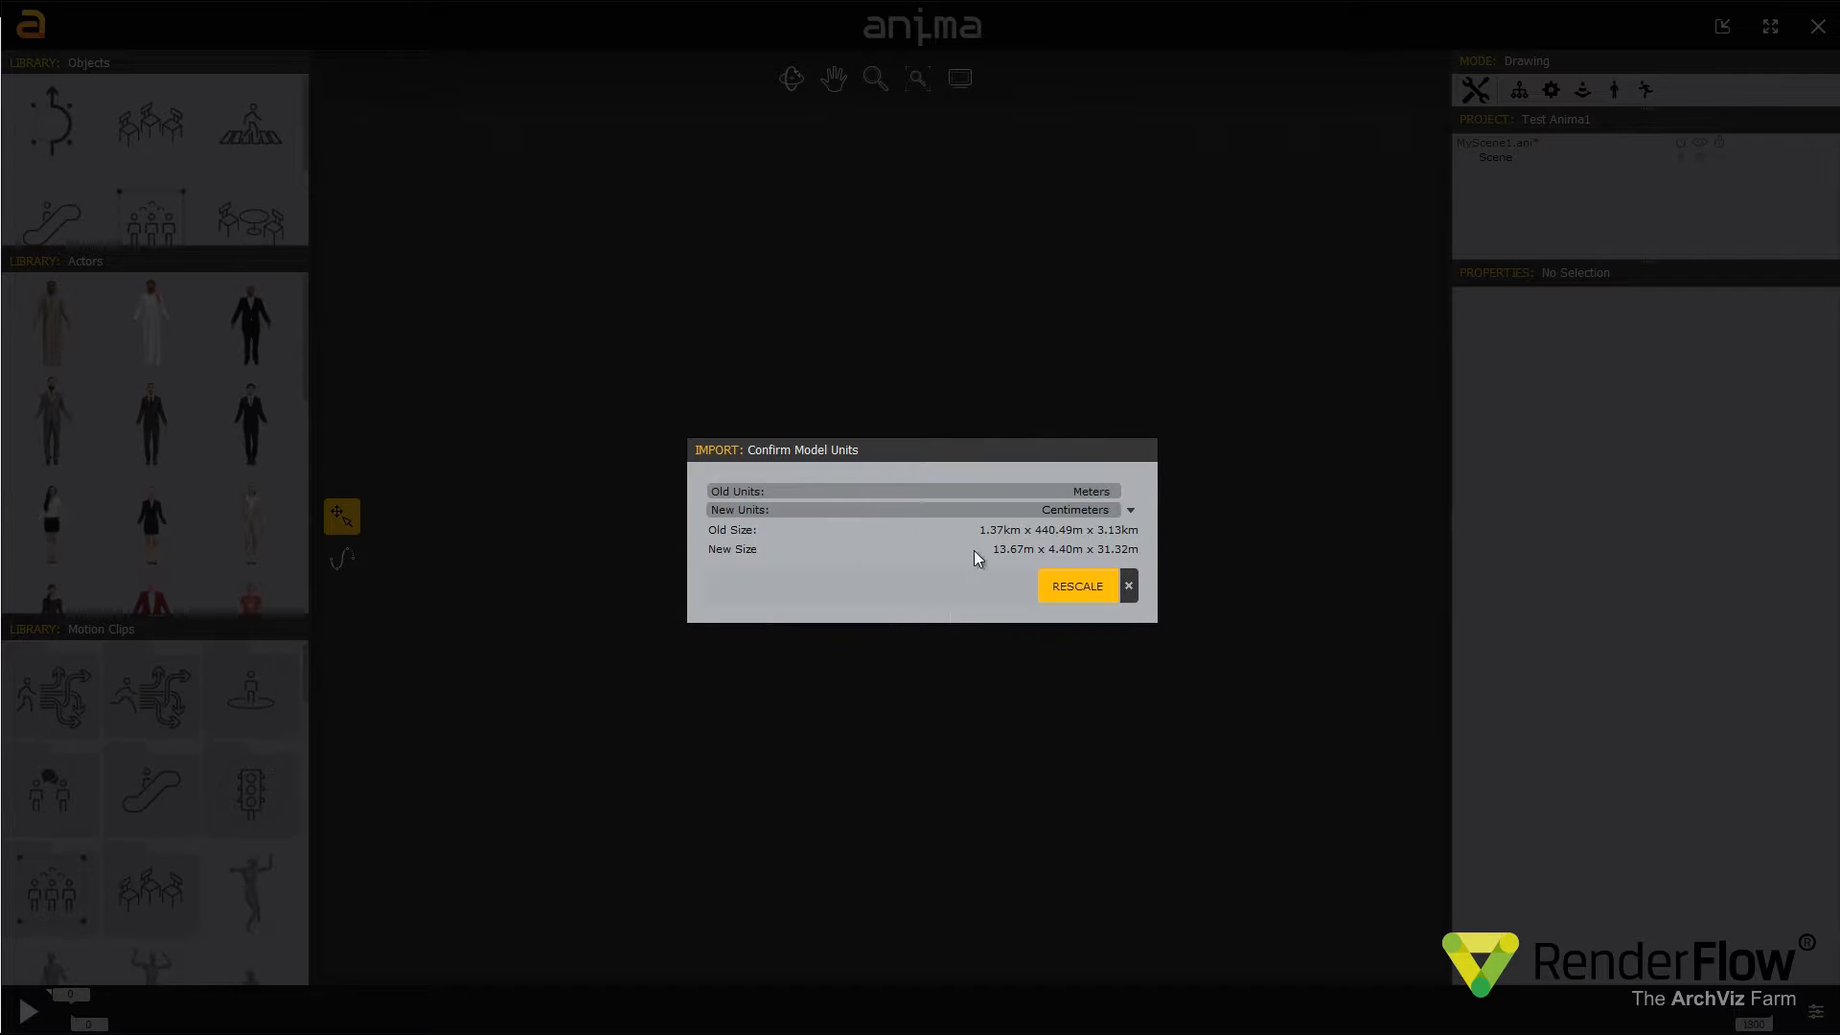
click(1077, 585)
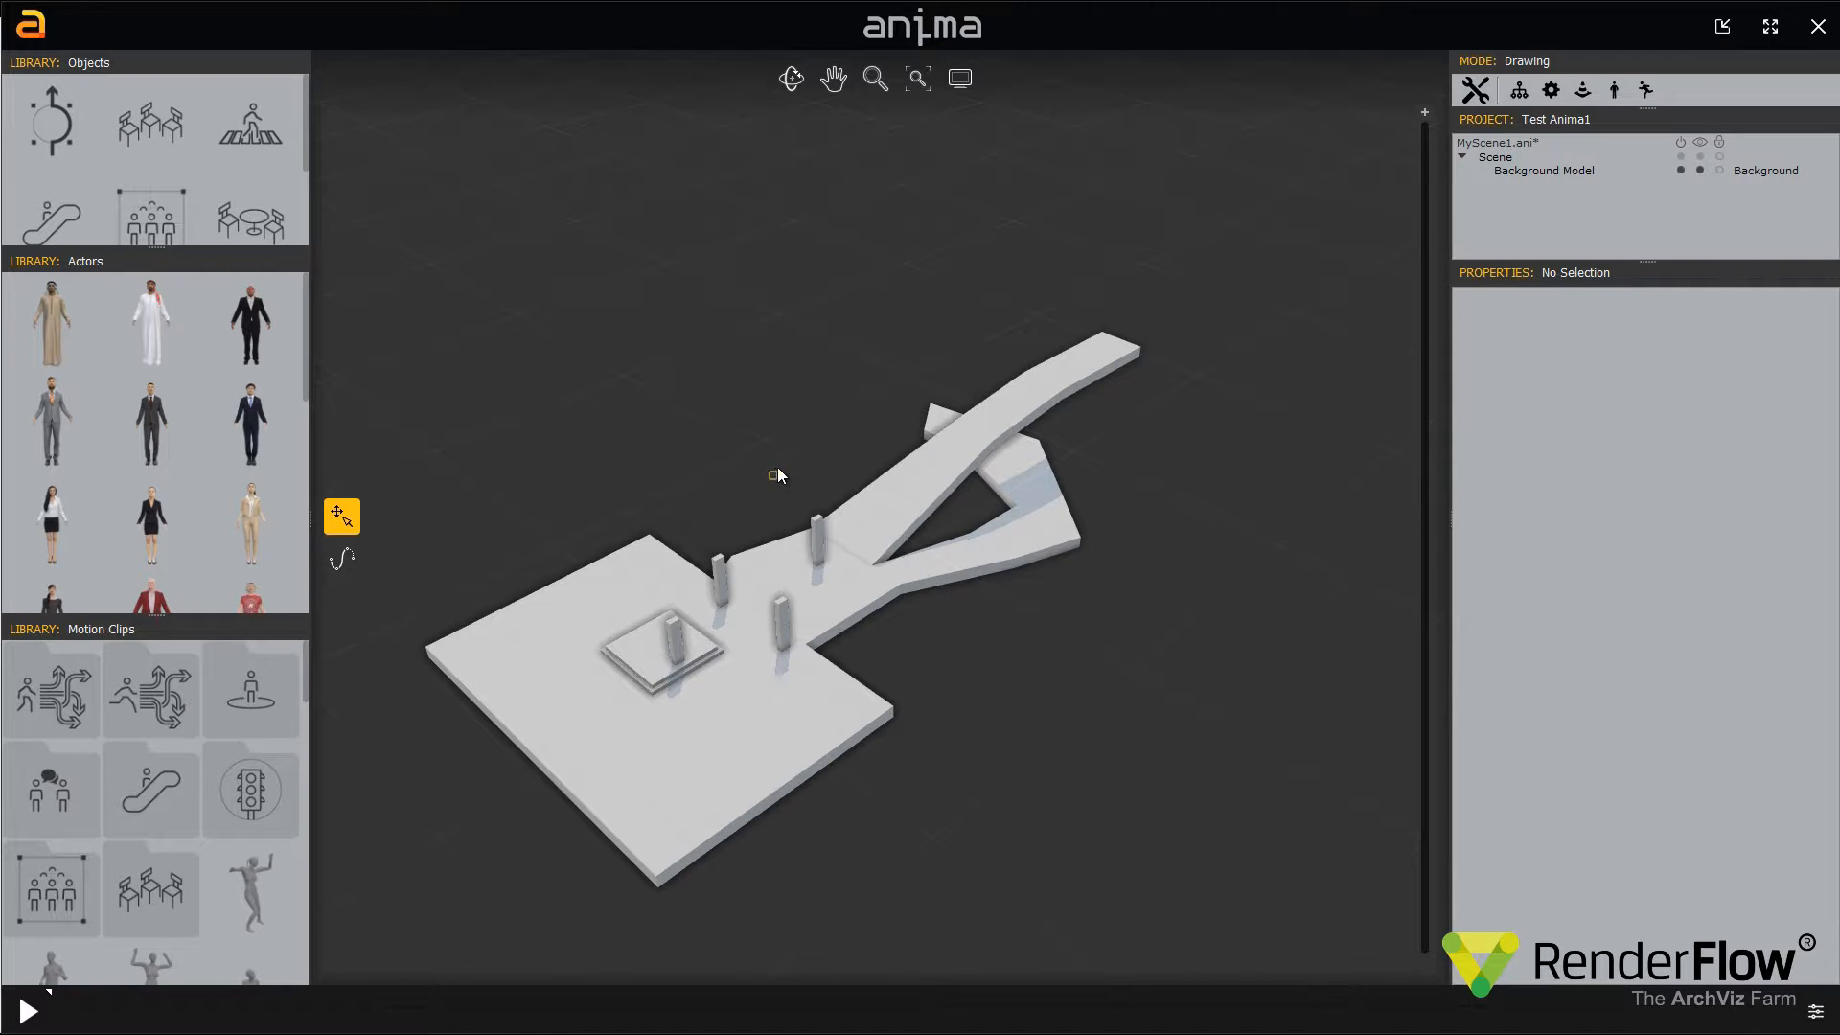
Draw a seven-point path from the square platform over the raised step, between the pillars, and around the lower ramp to its far end
middle_drag(798, 462, 773, 515)
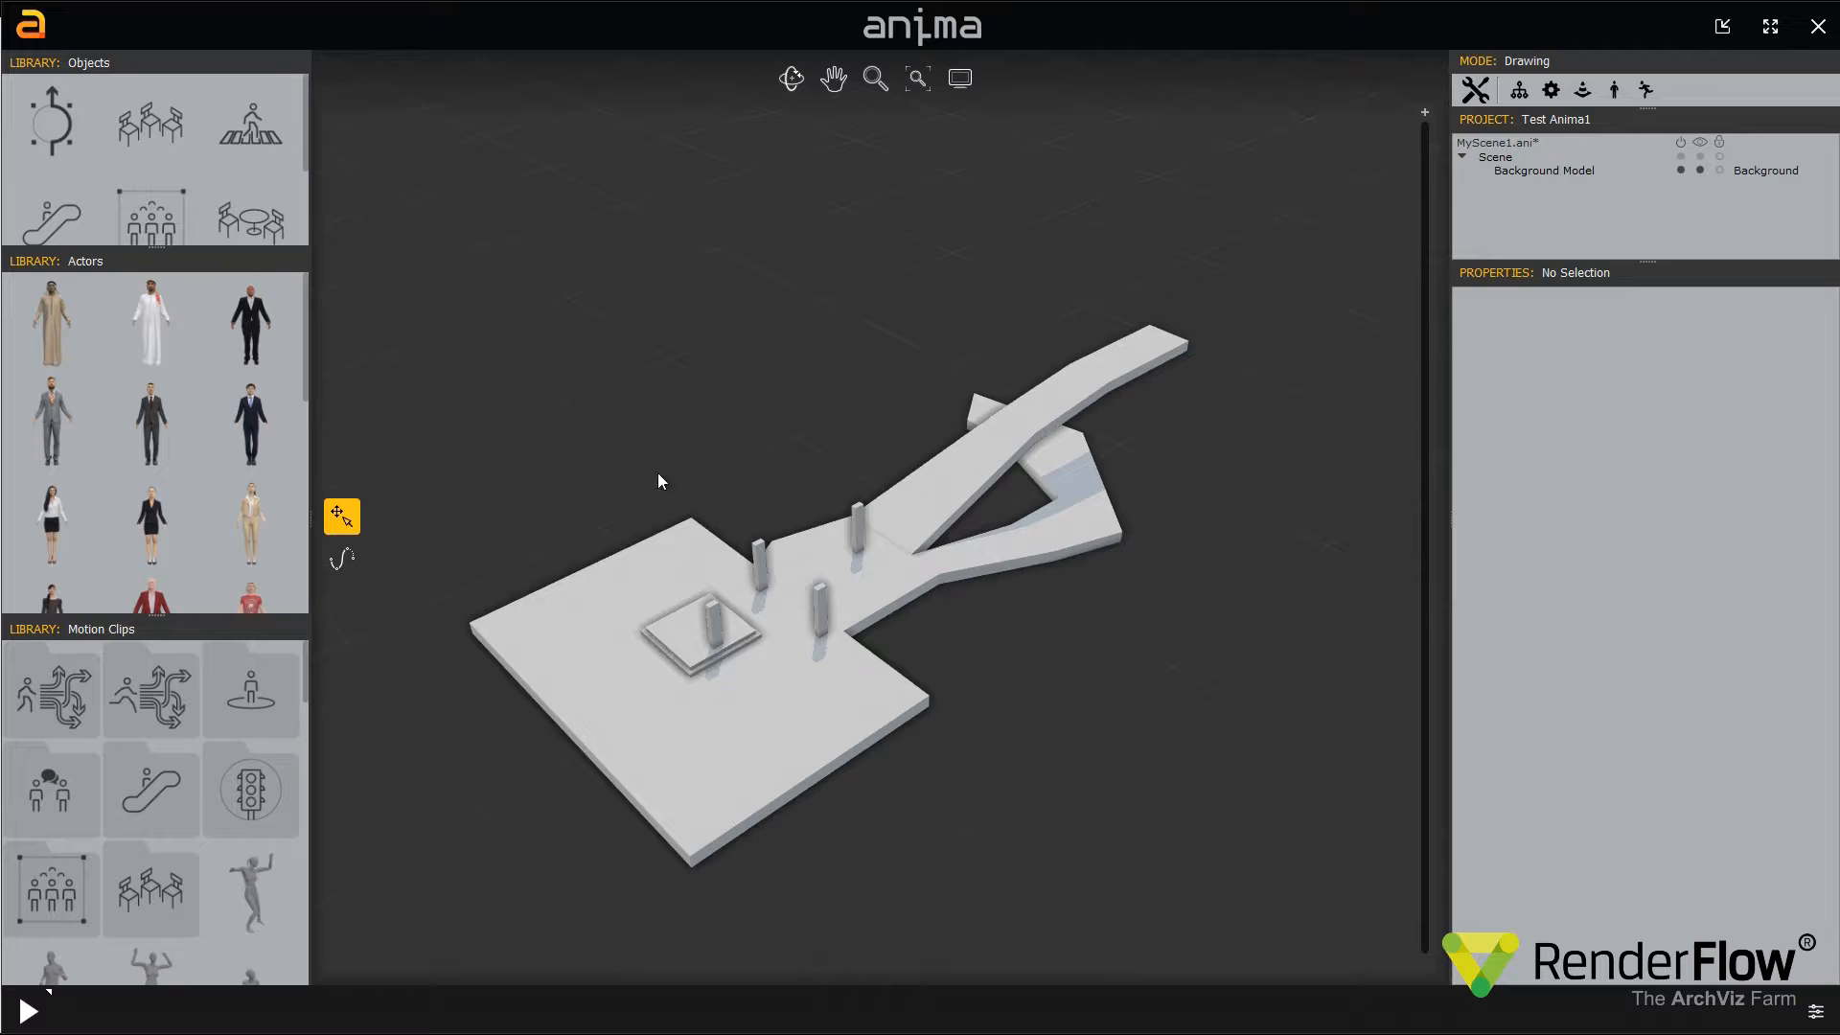
click(343, 573)
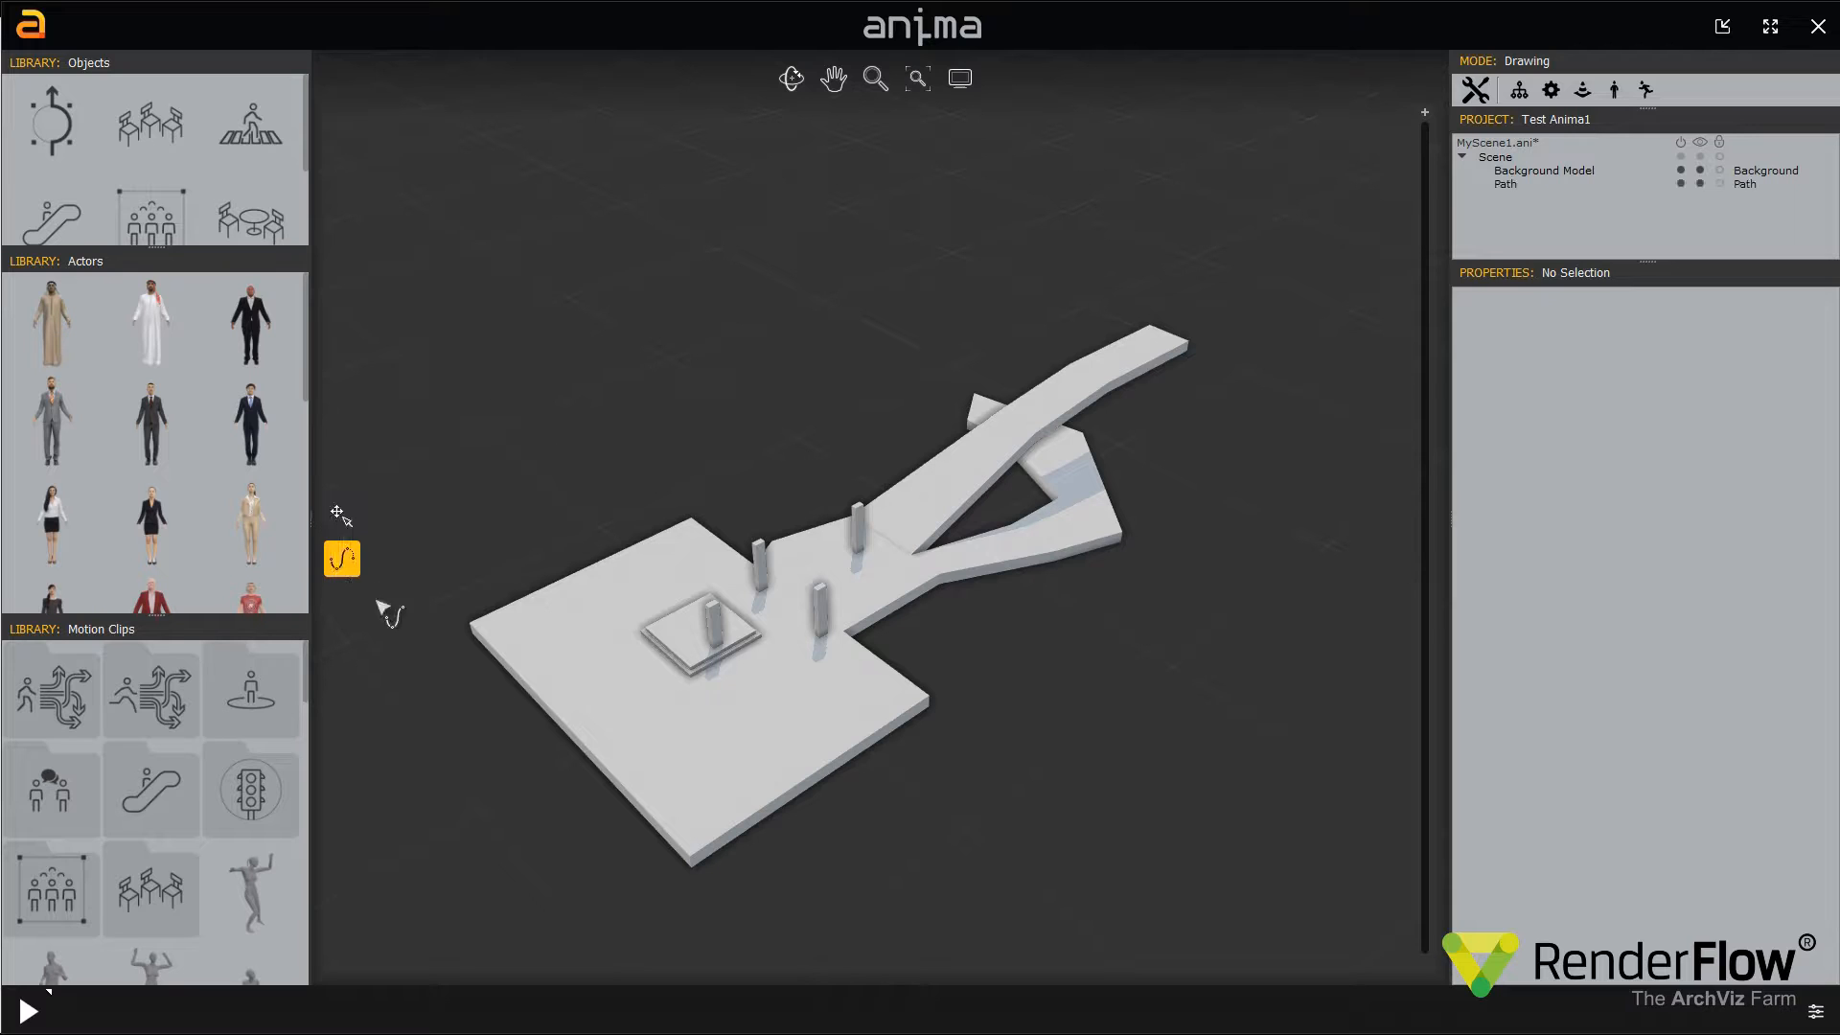
click(575, 702)
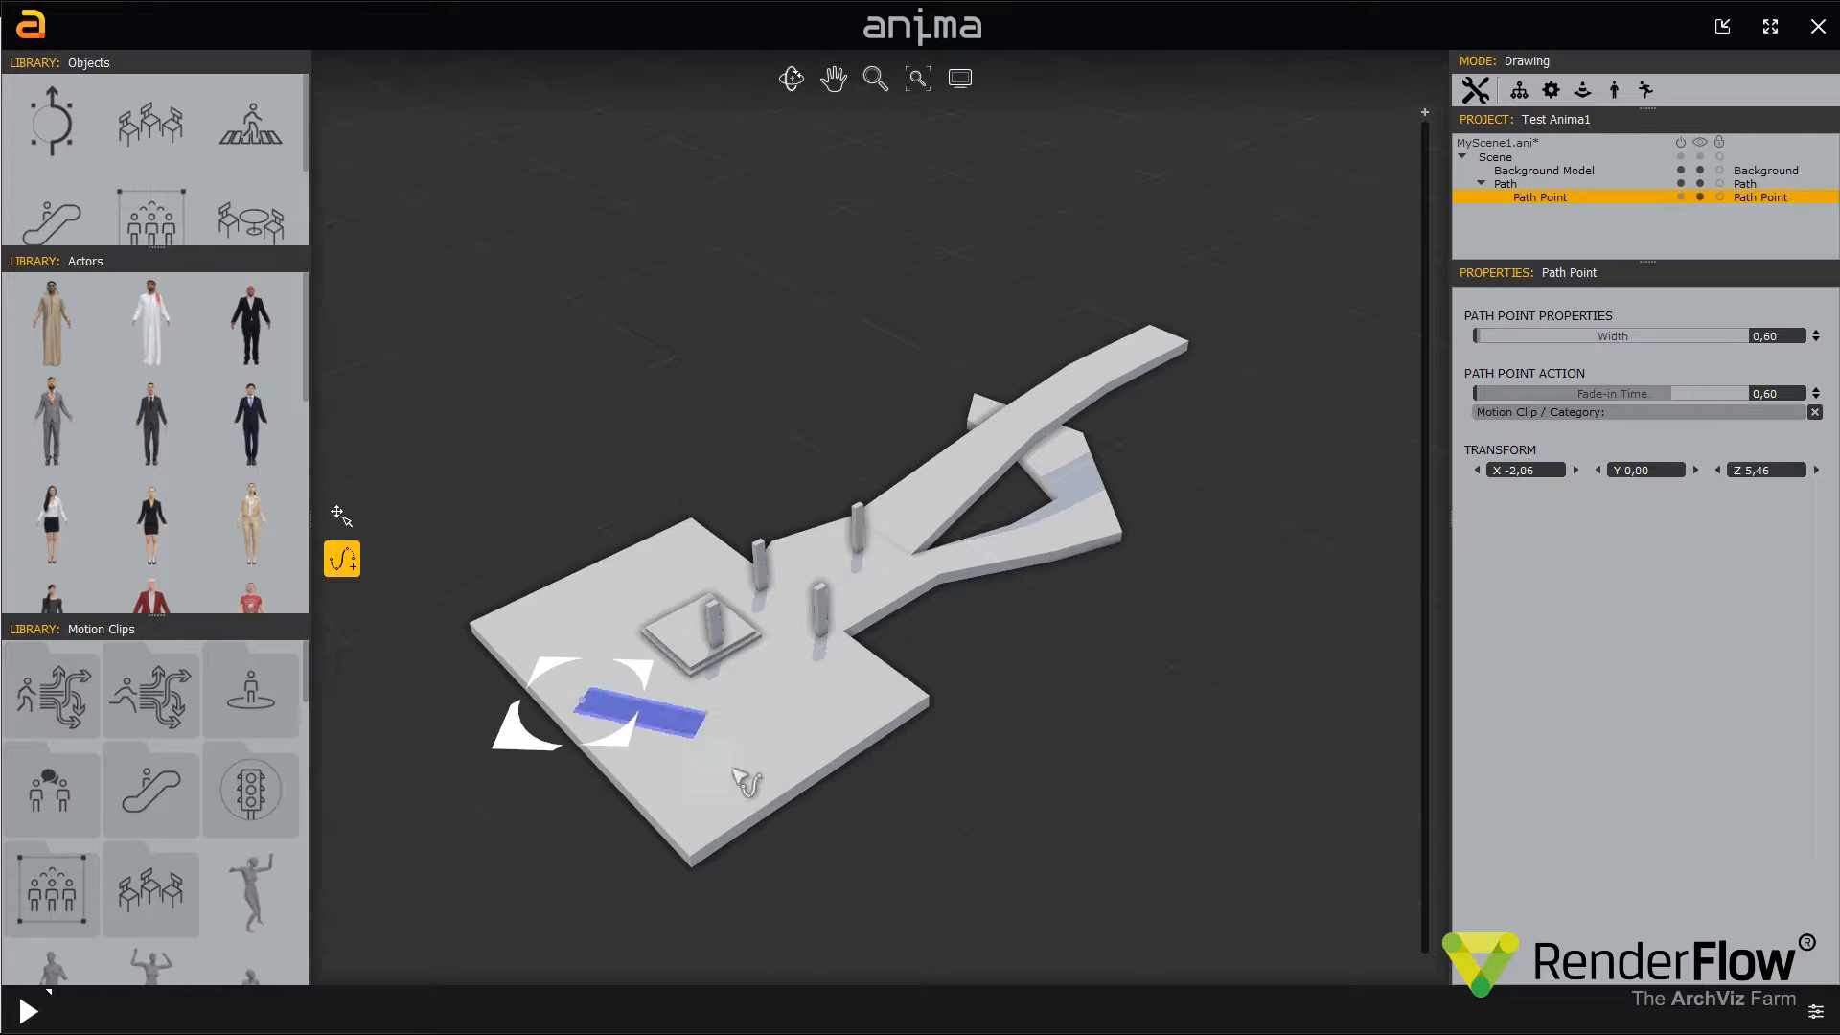
click(694, 636)
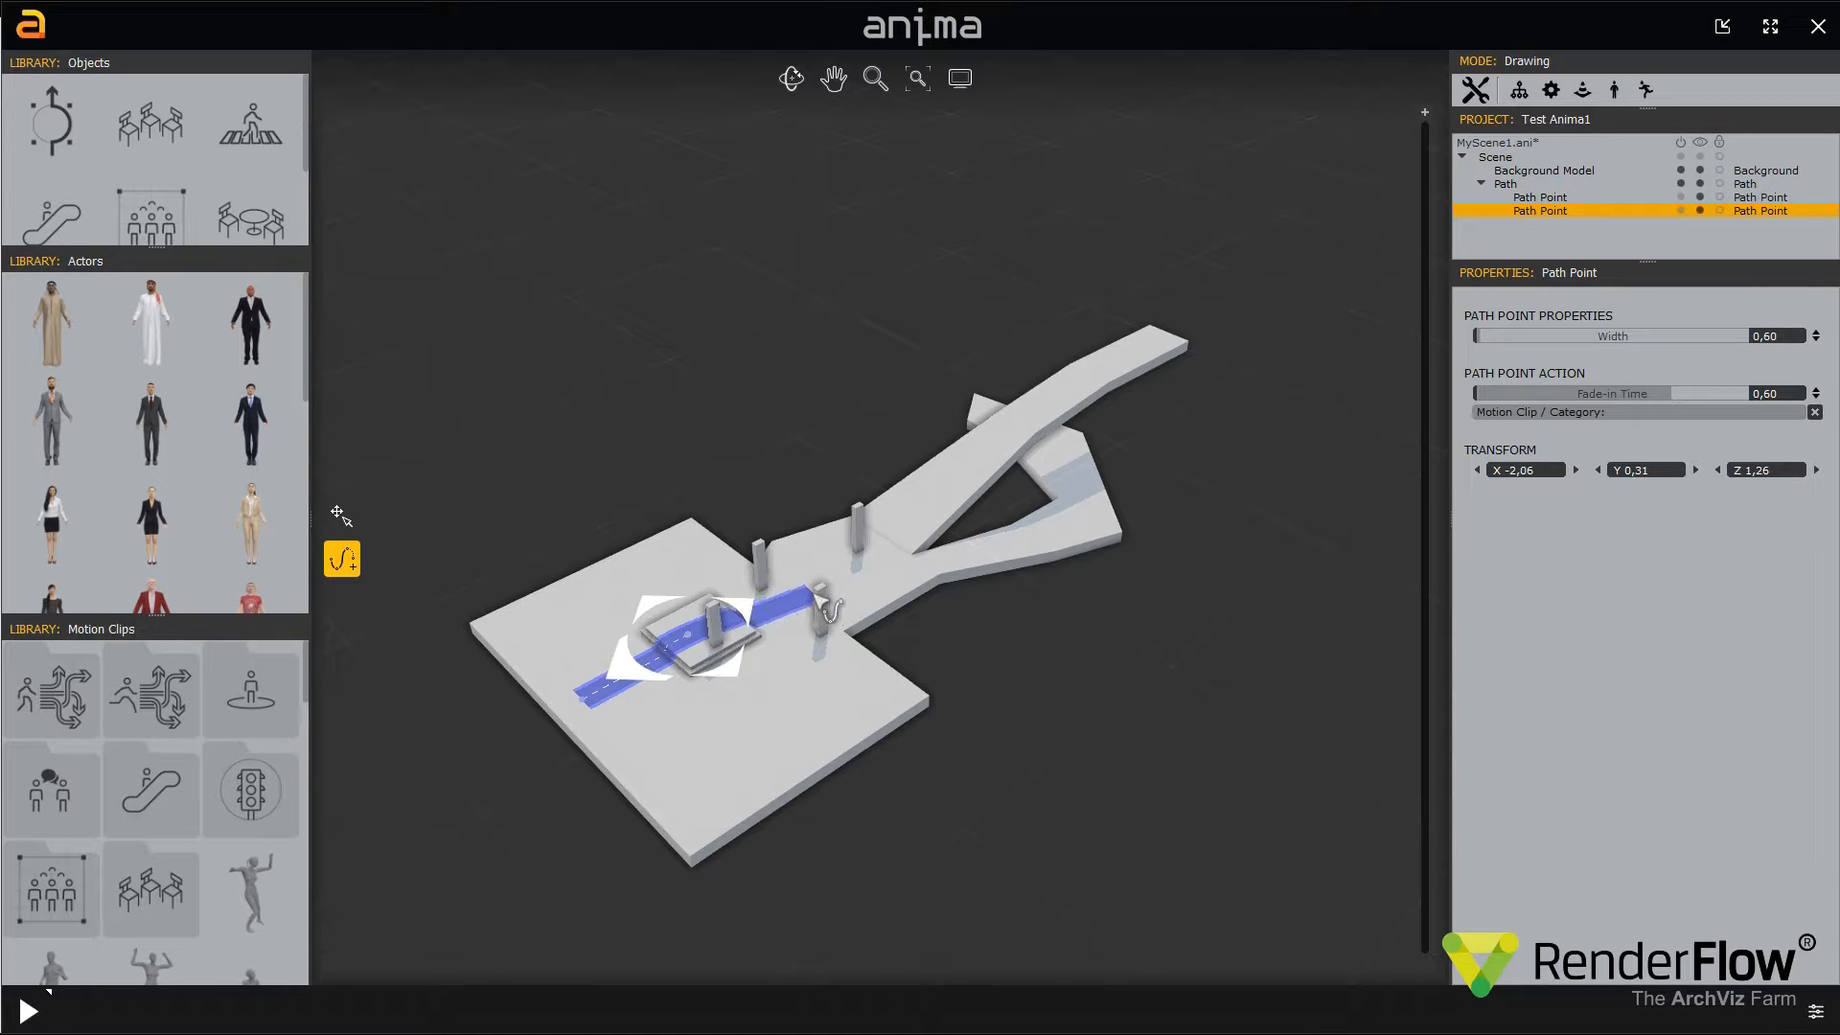
click(803, 583)
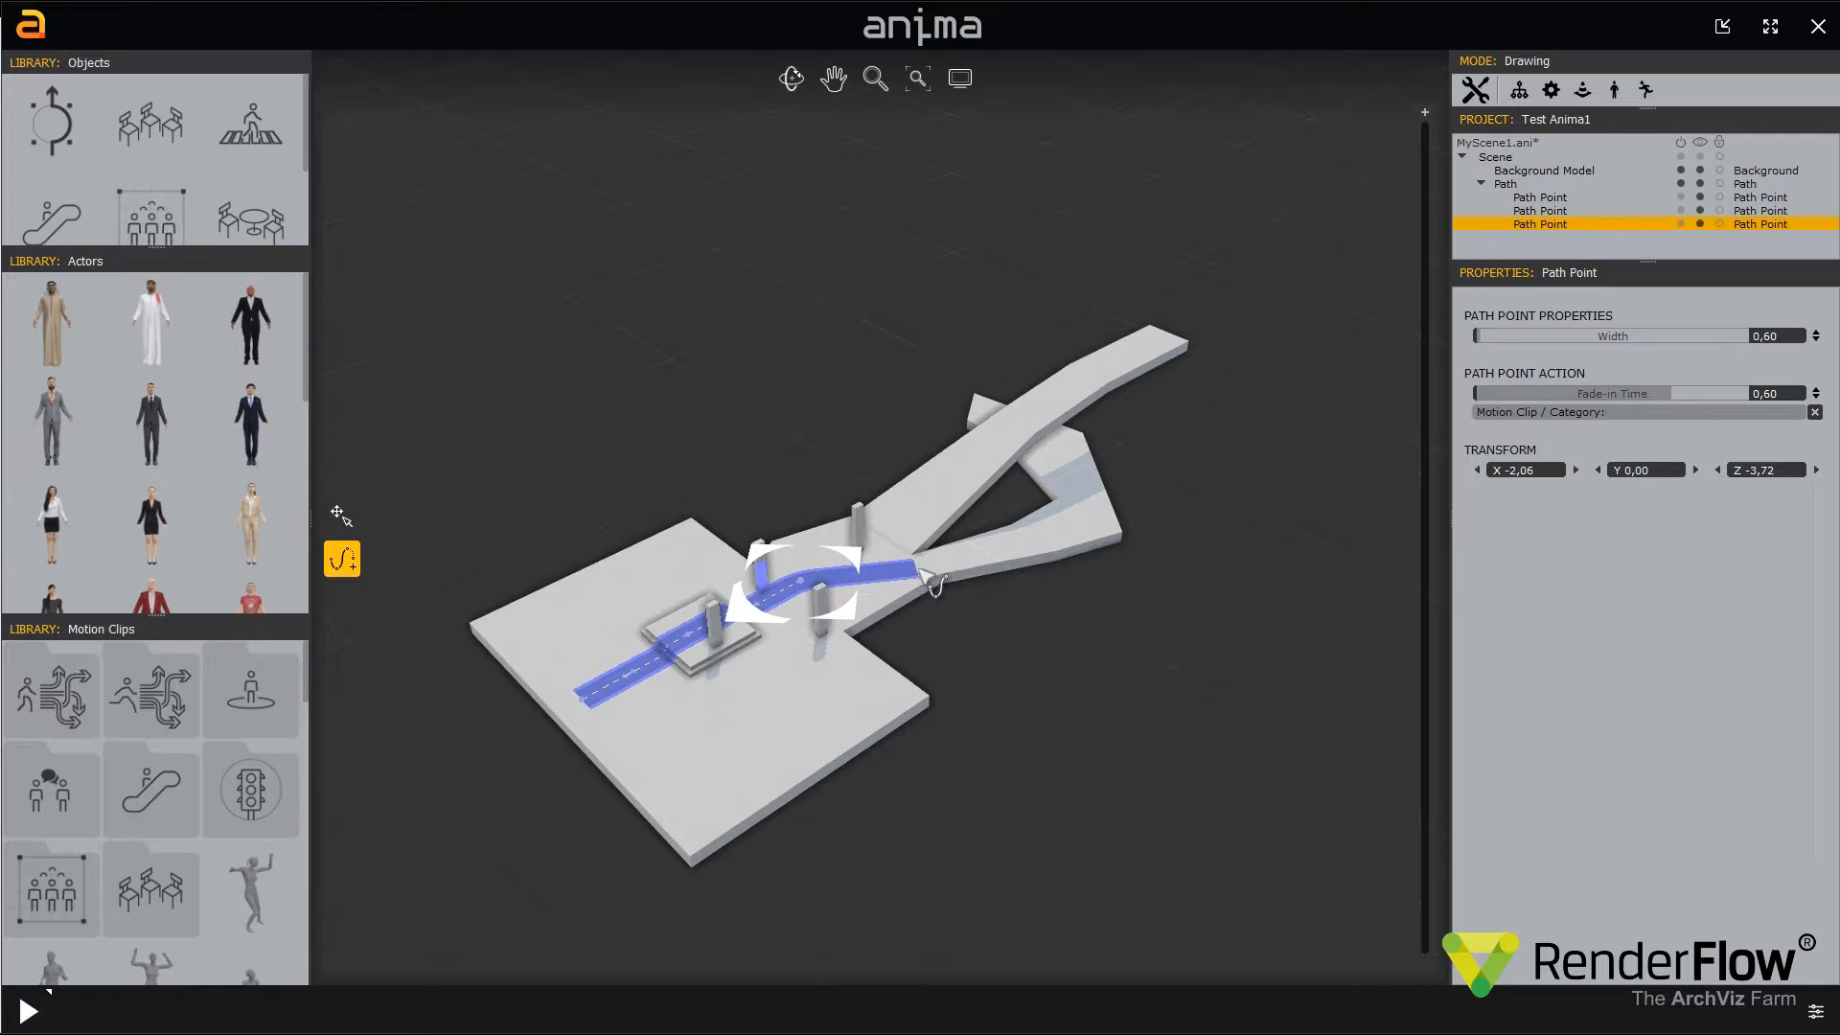
click(915, 568)
click(1086, 520)
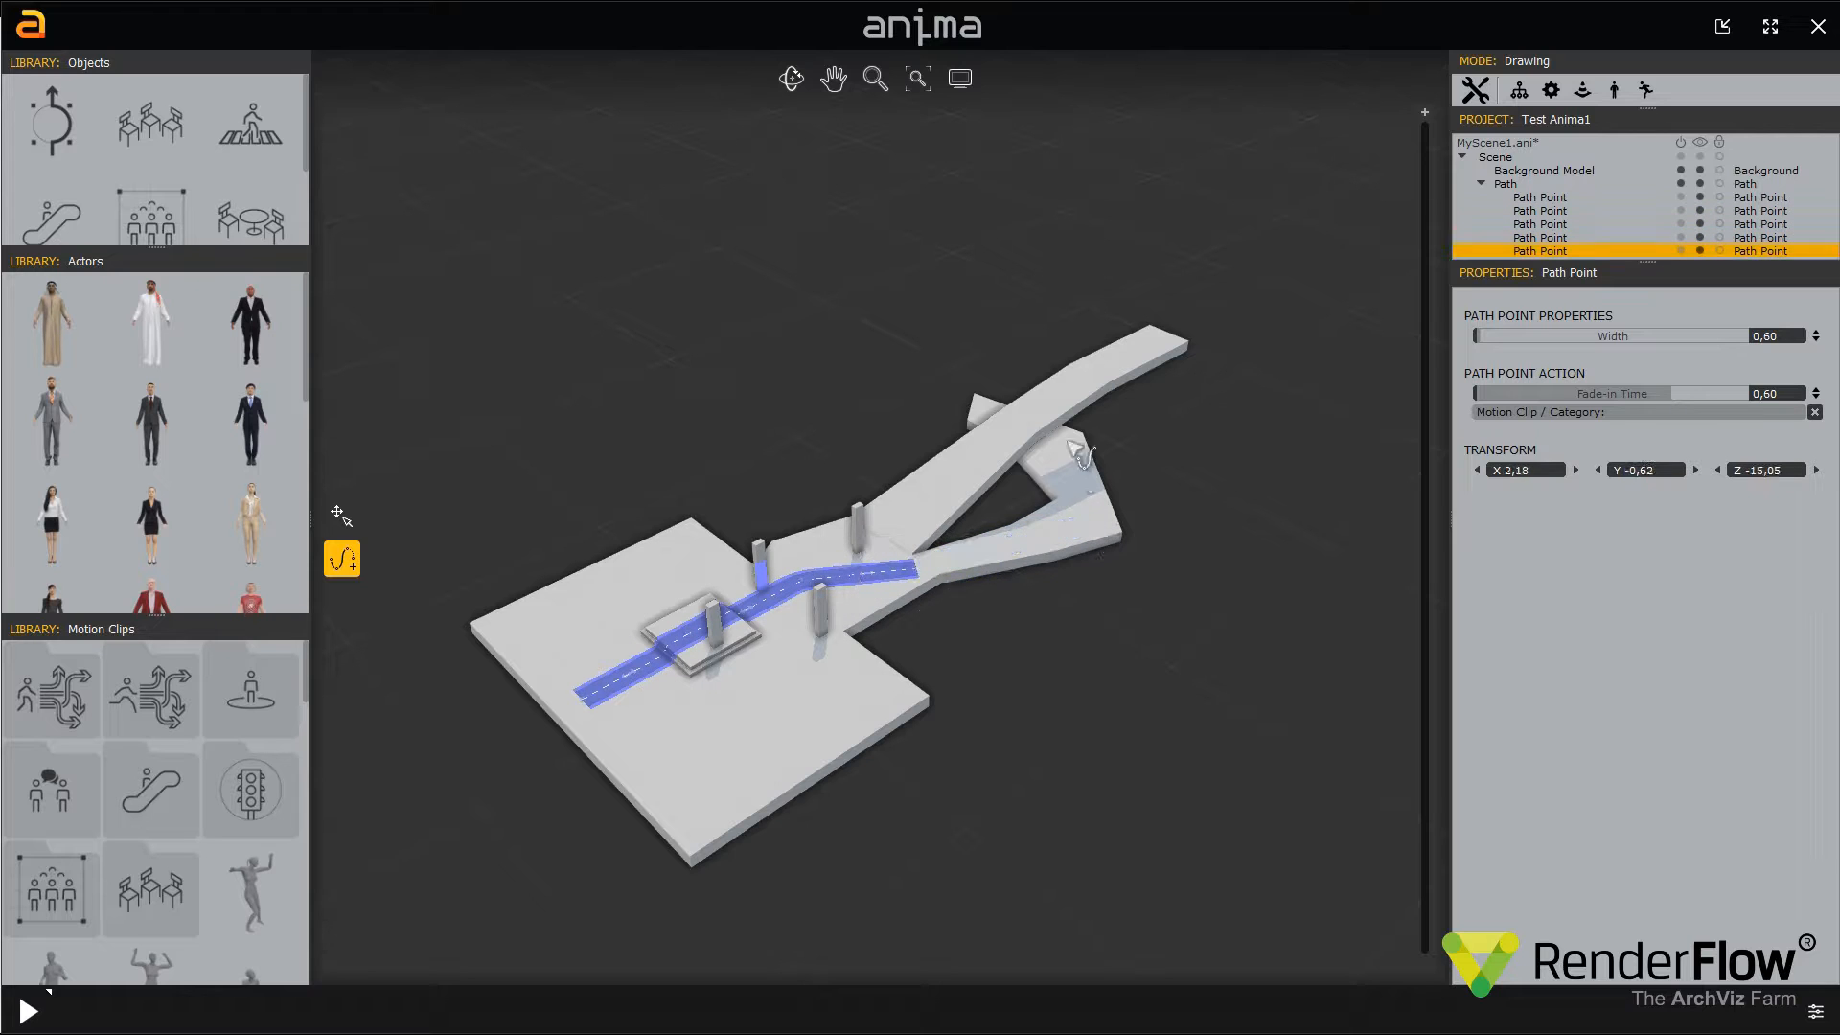
click(1064, 443)
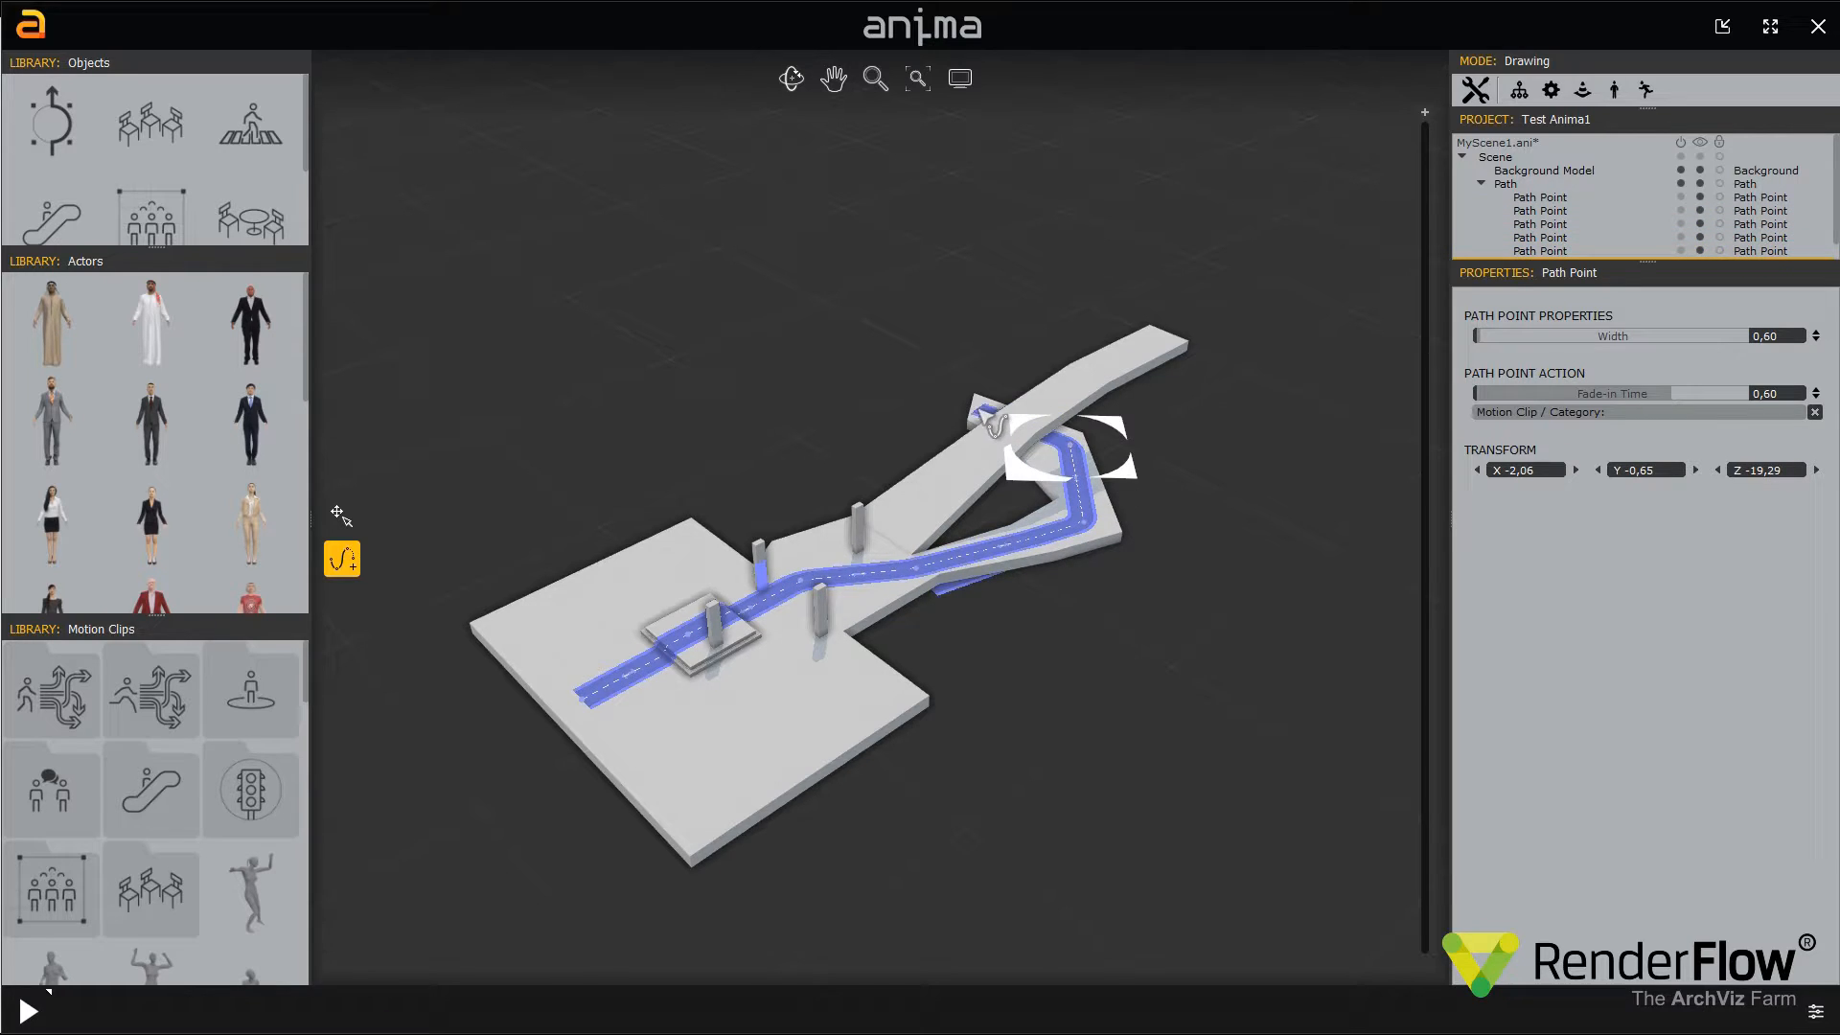
click(974, 410)
right_click(908, 315)
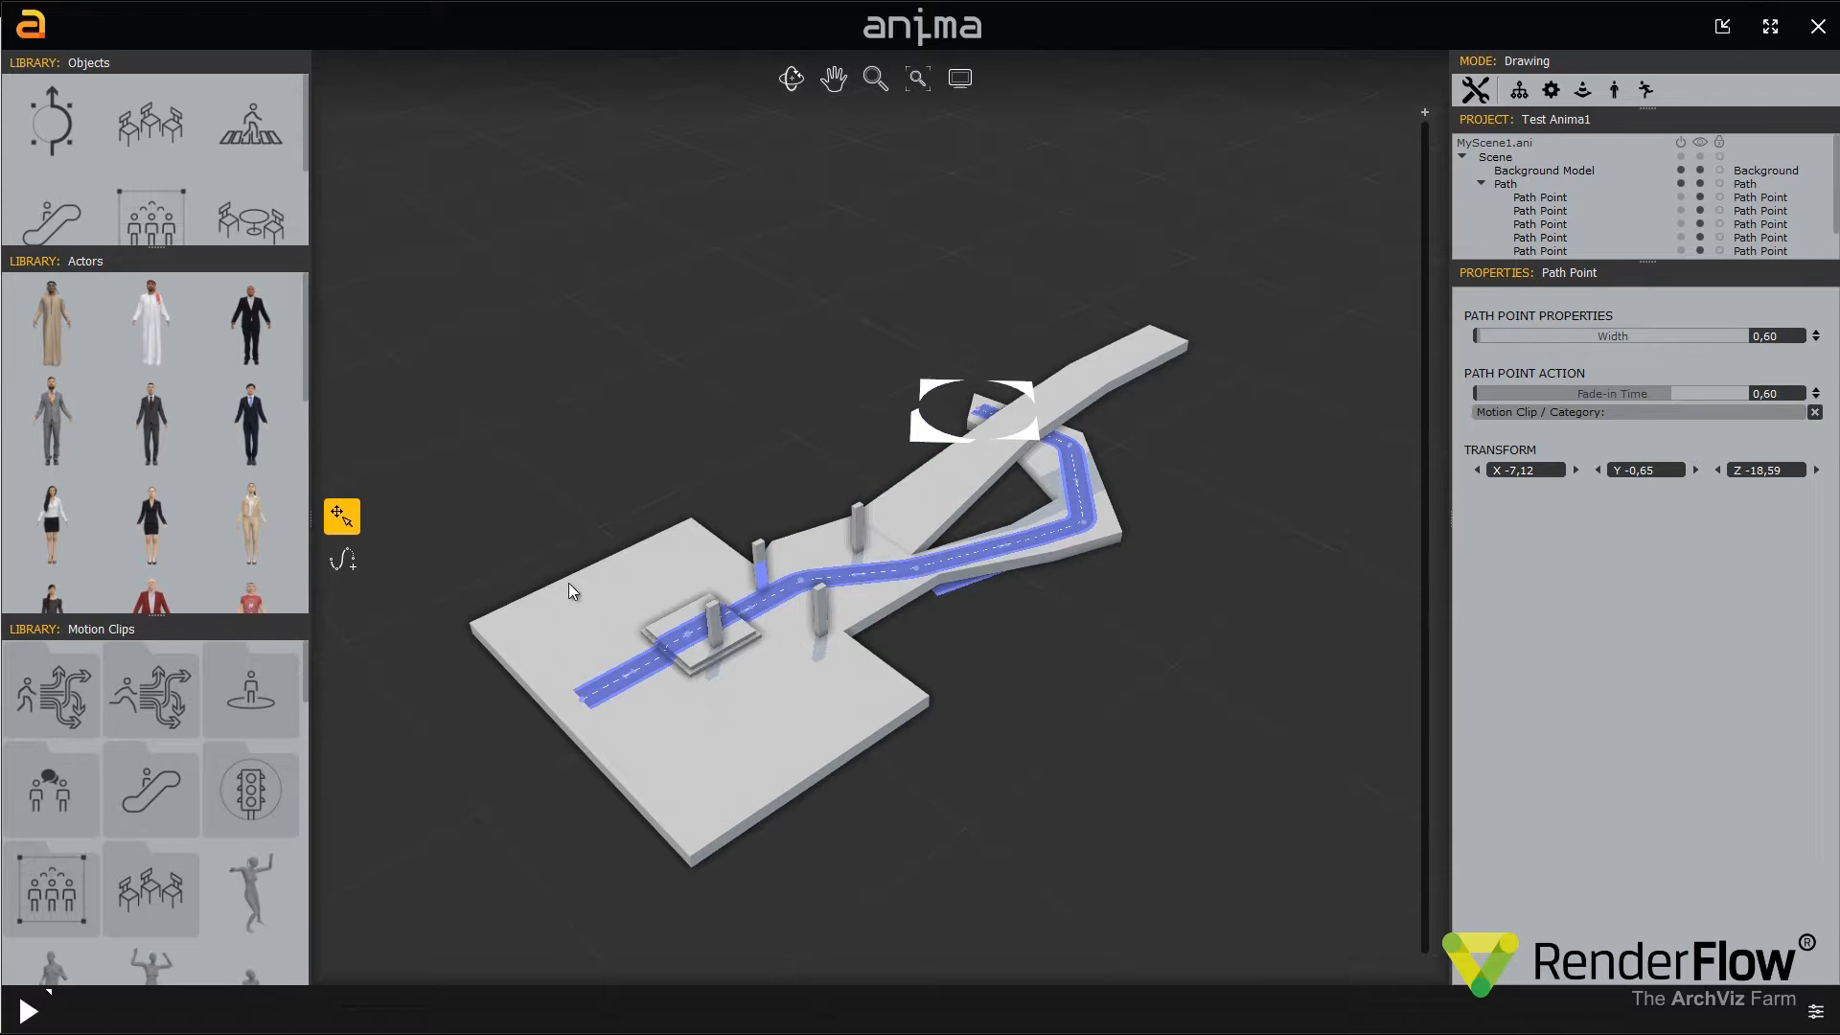
click(343, 559)
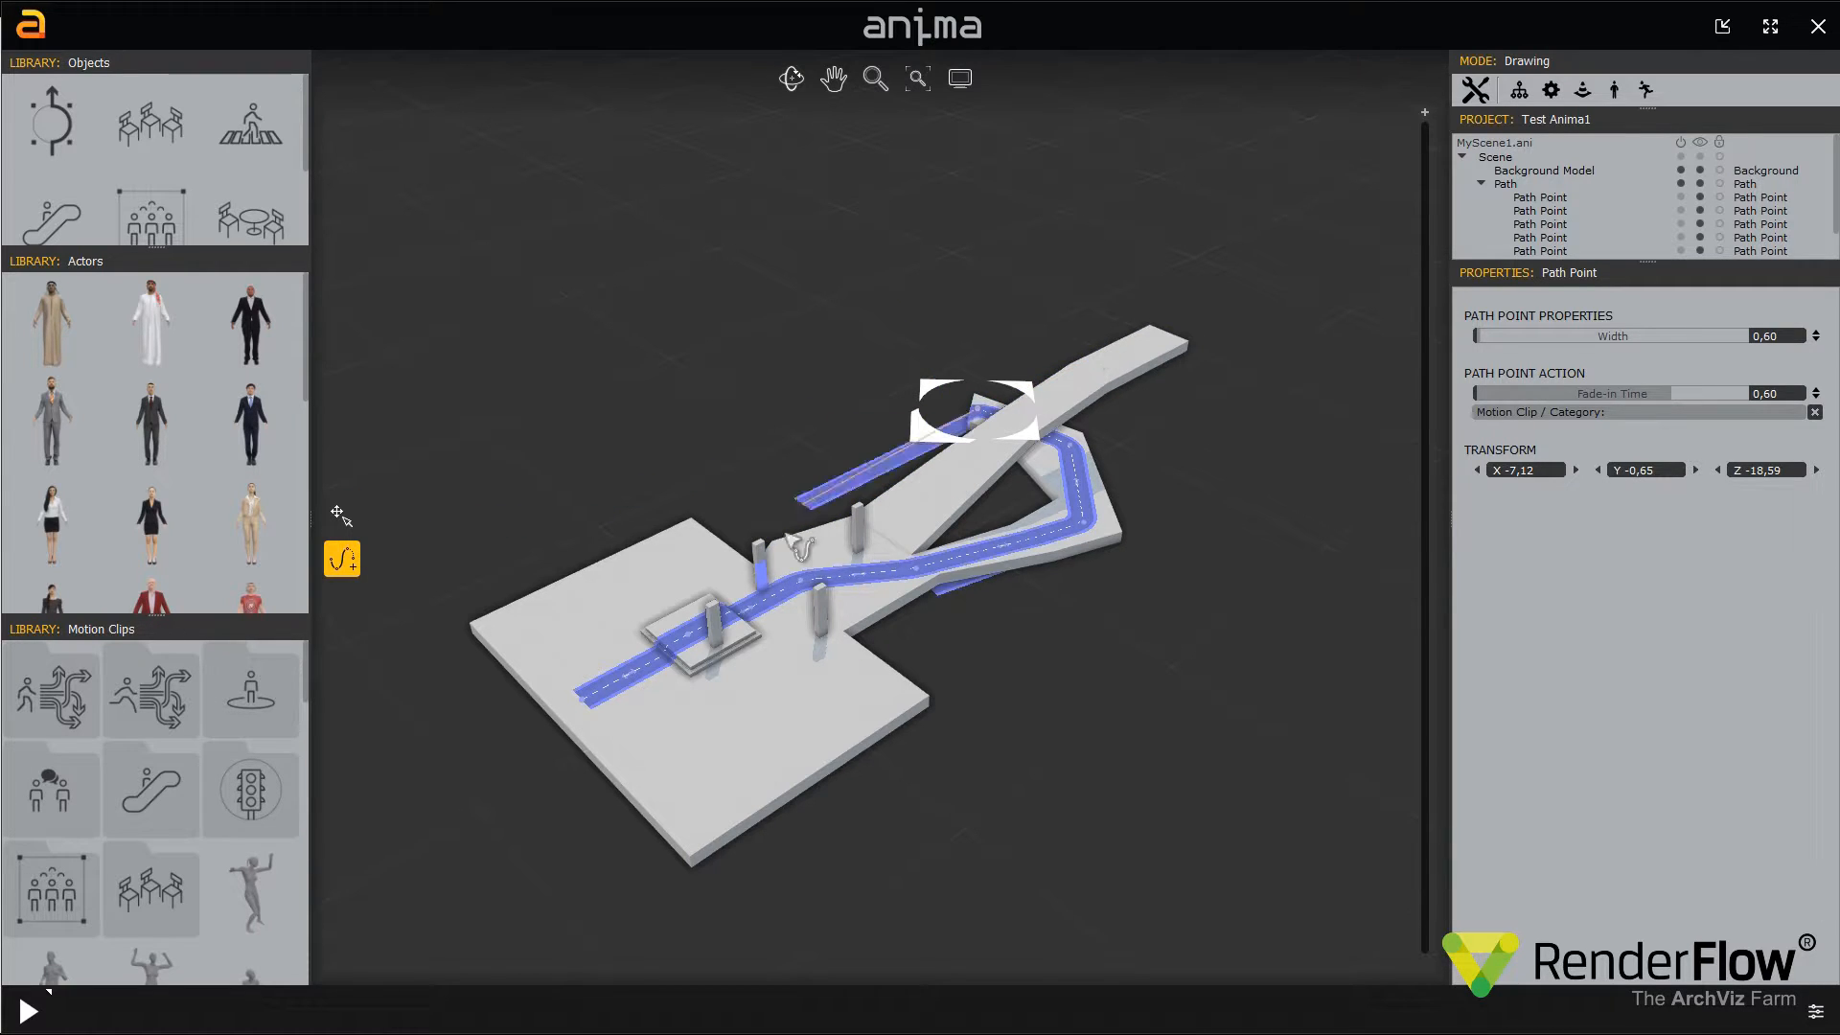
right_click(853, 425)
click(852, 426)
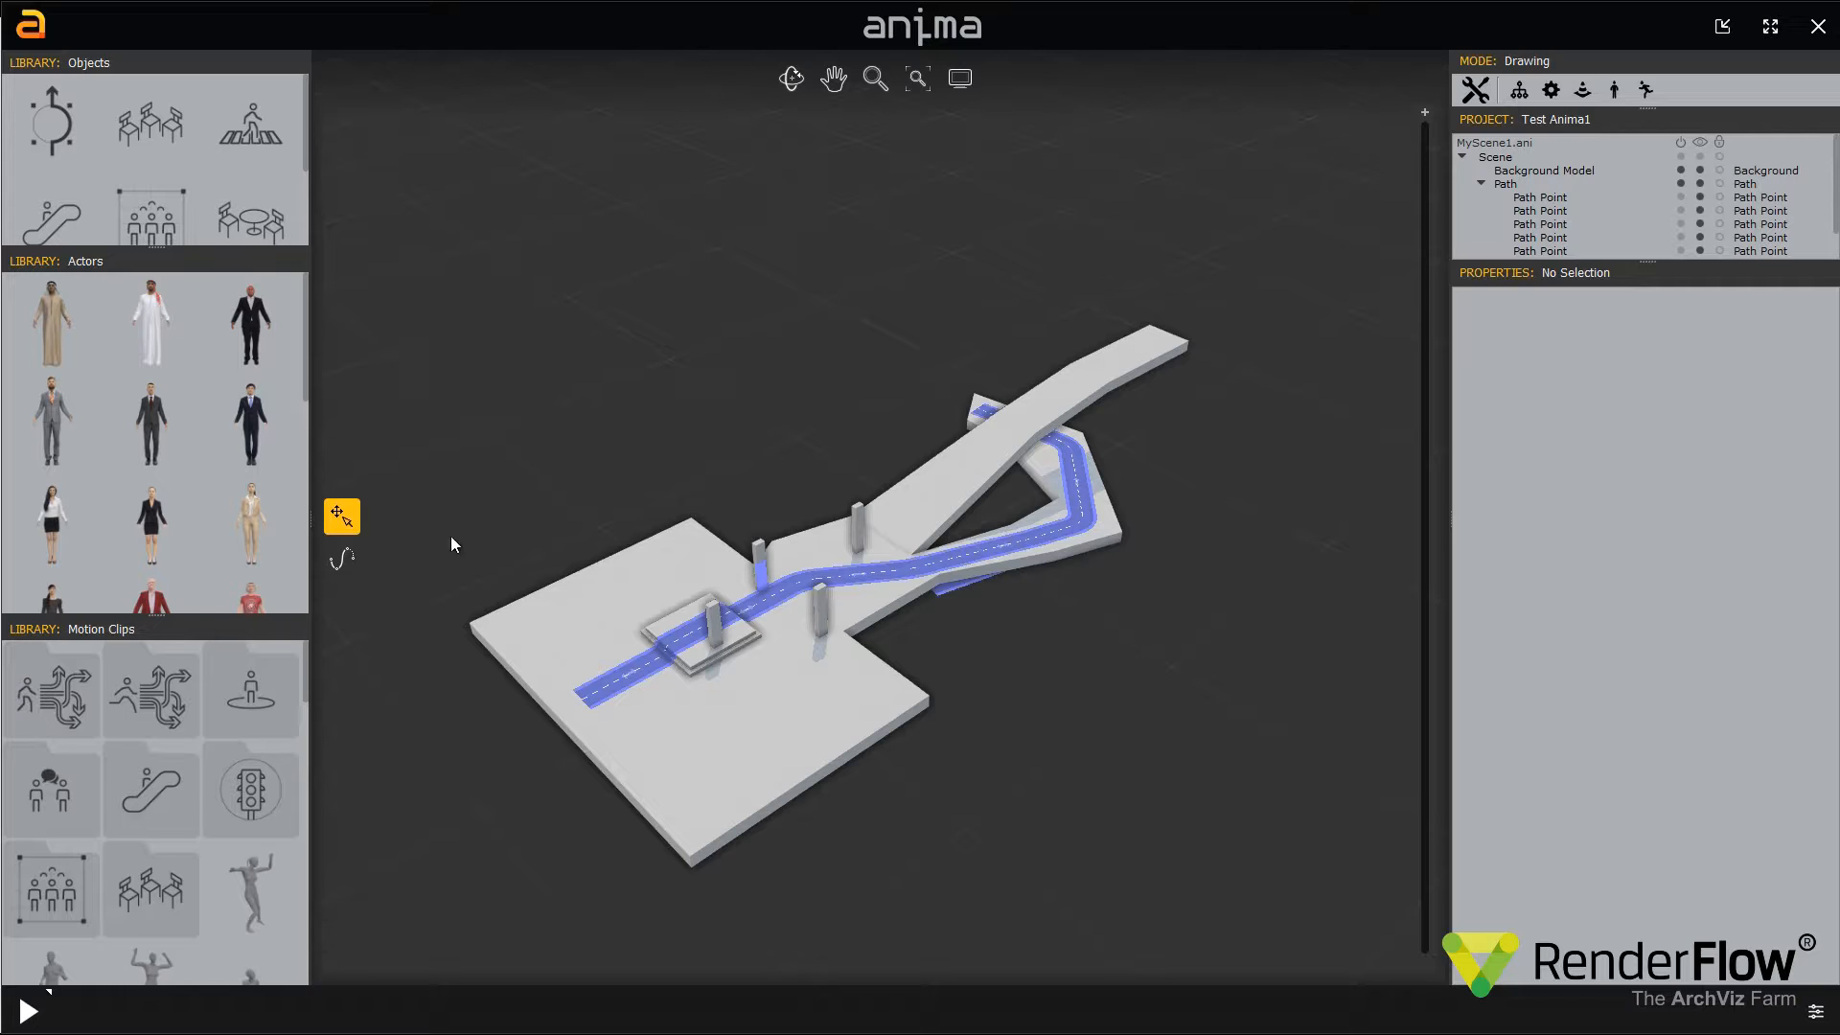
Draw a second path from the upper ramp's high end, down between the pillars, onto the square platform's near side, and across to its far-left edge
click(343, 562)
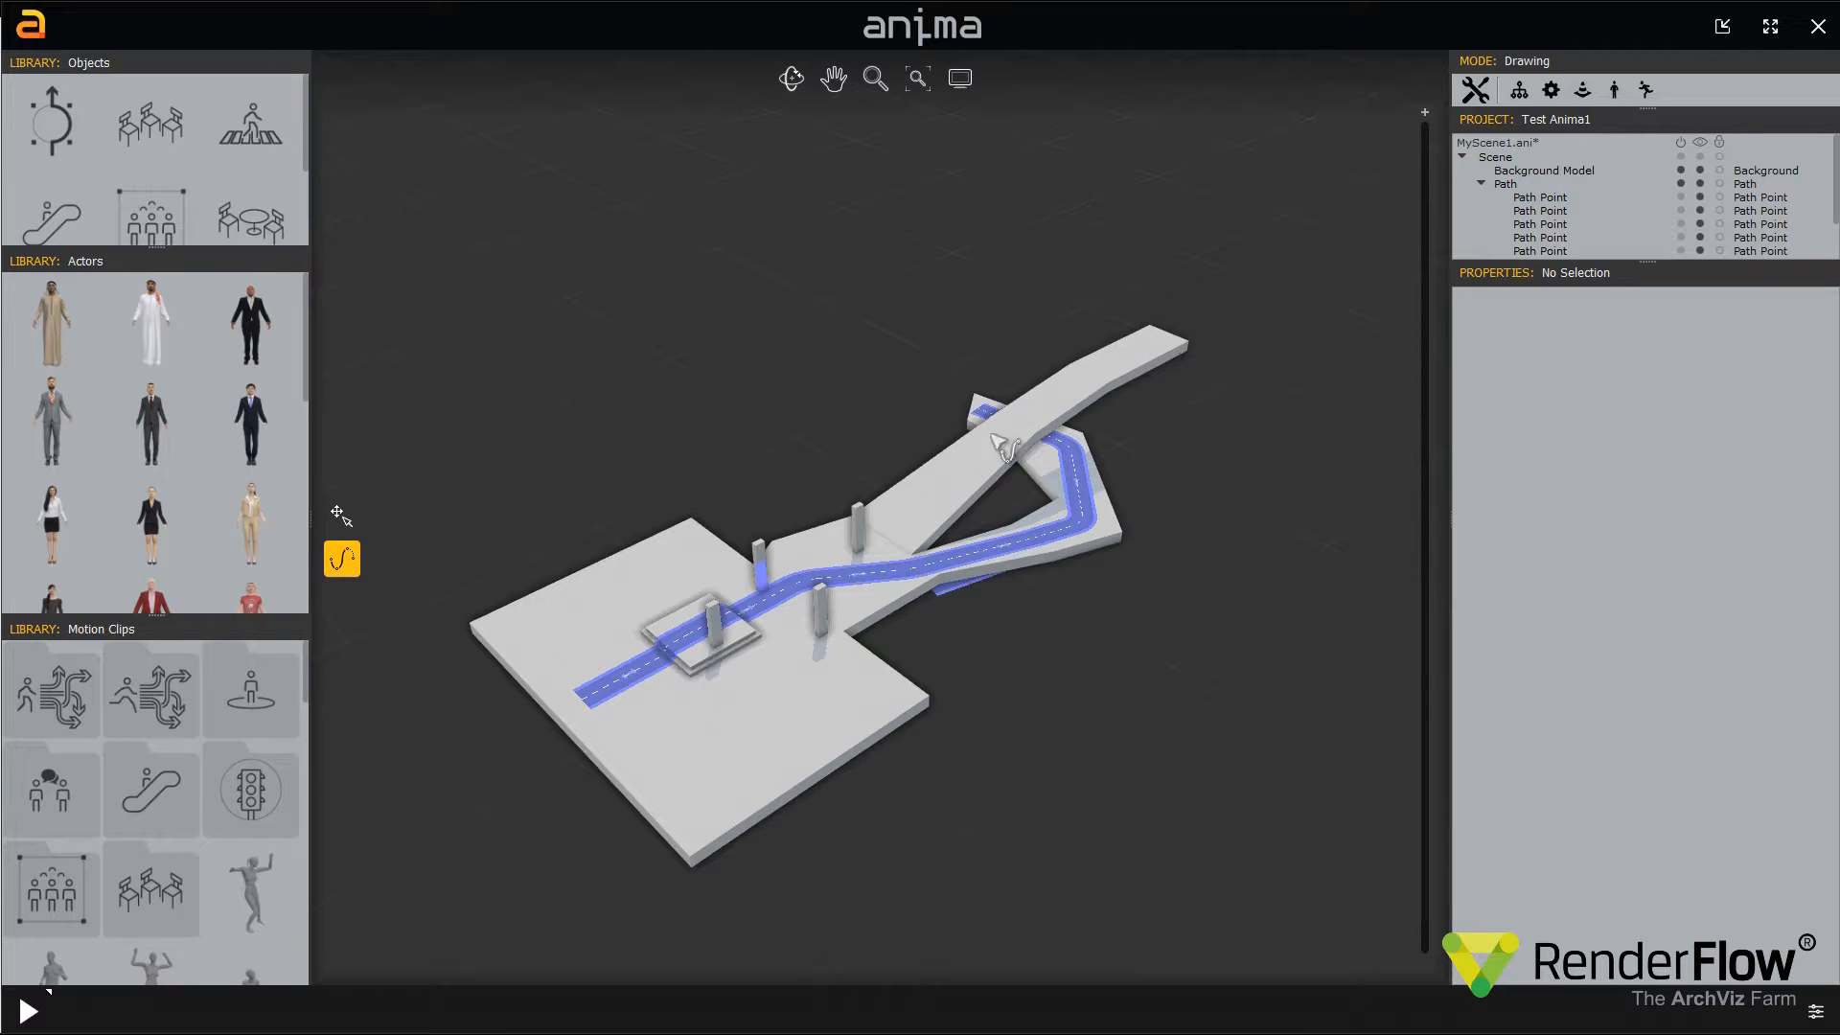
click(1149, 347)
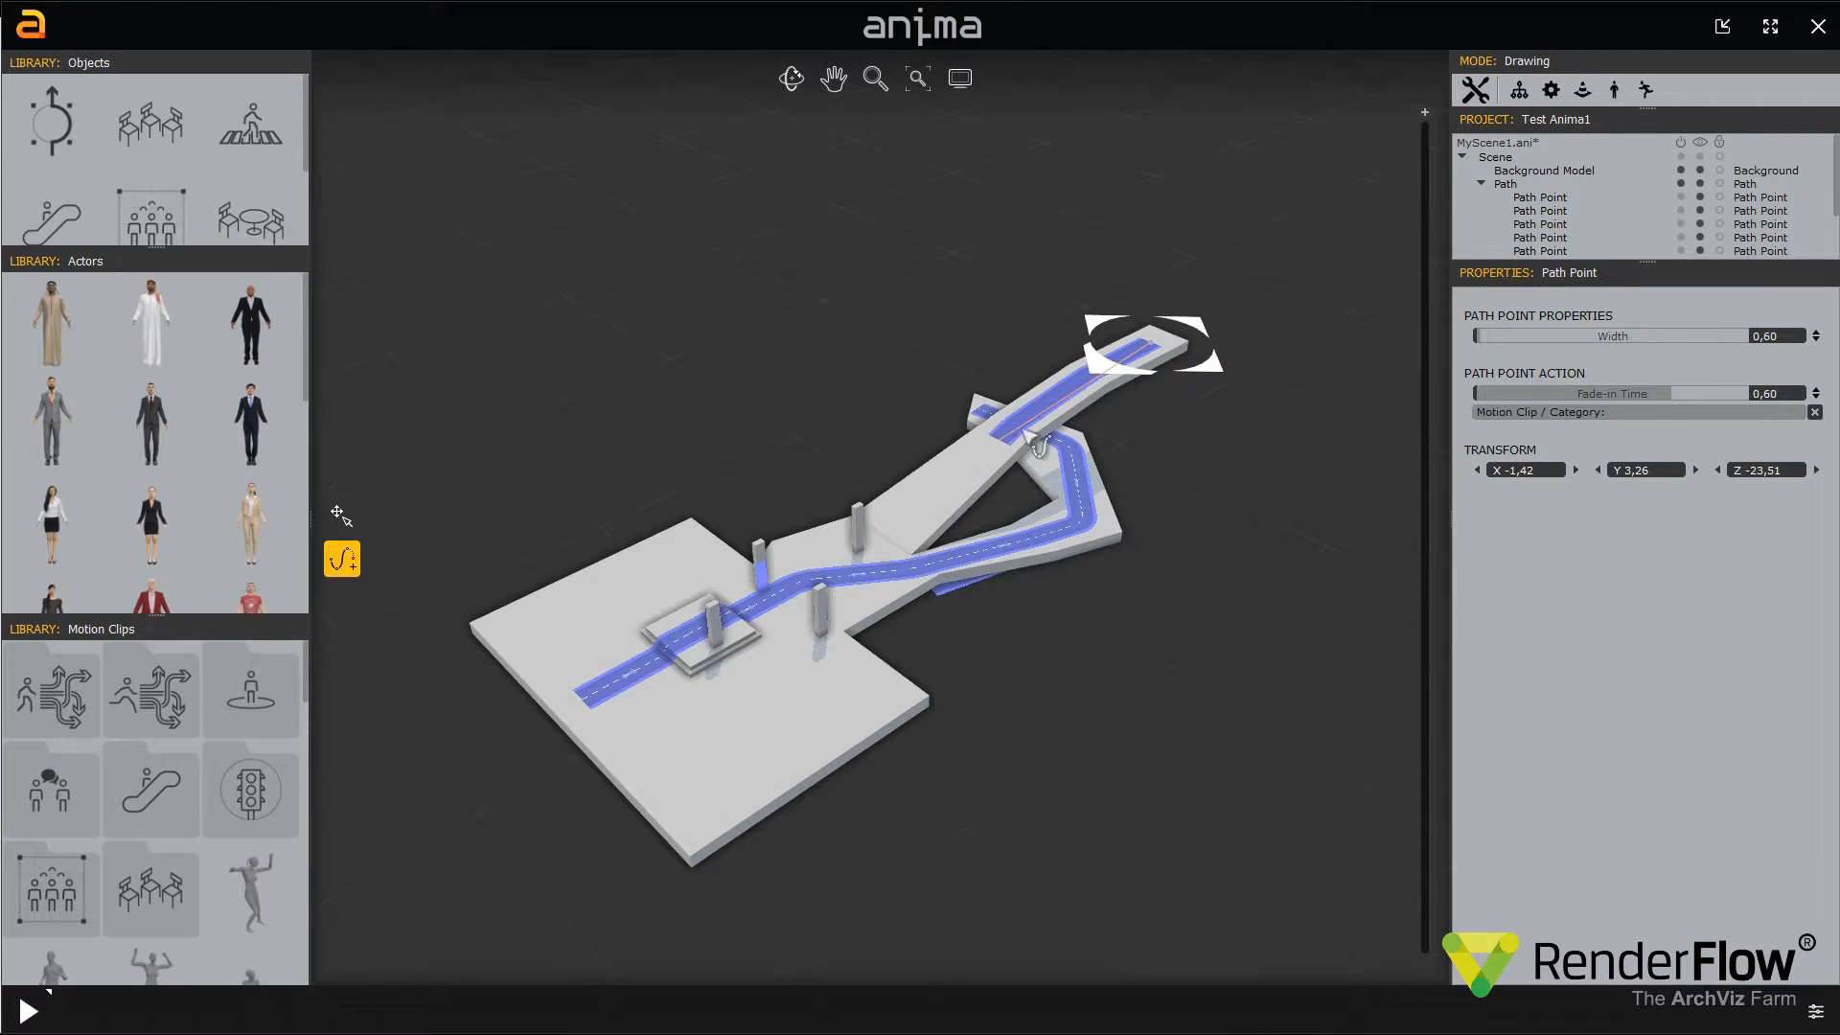
click(1064, 393)
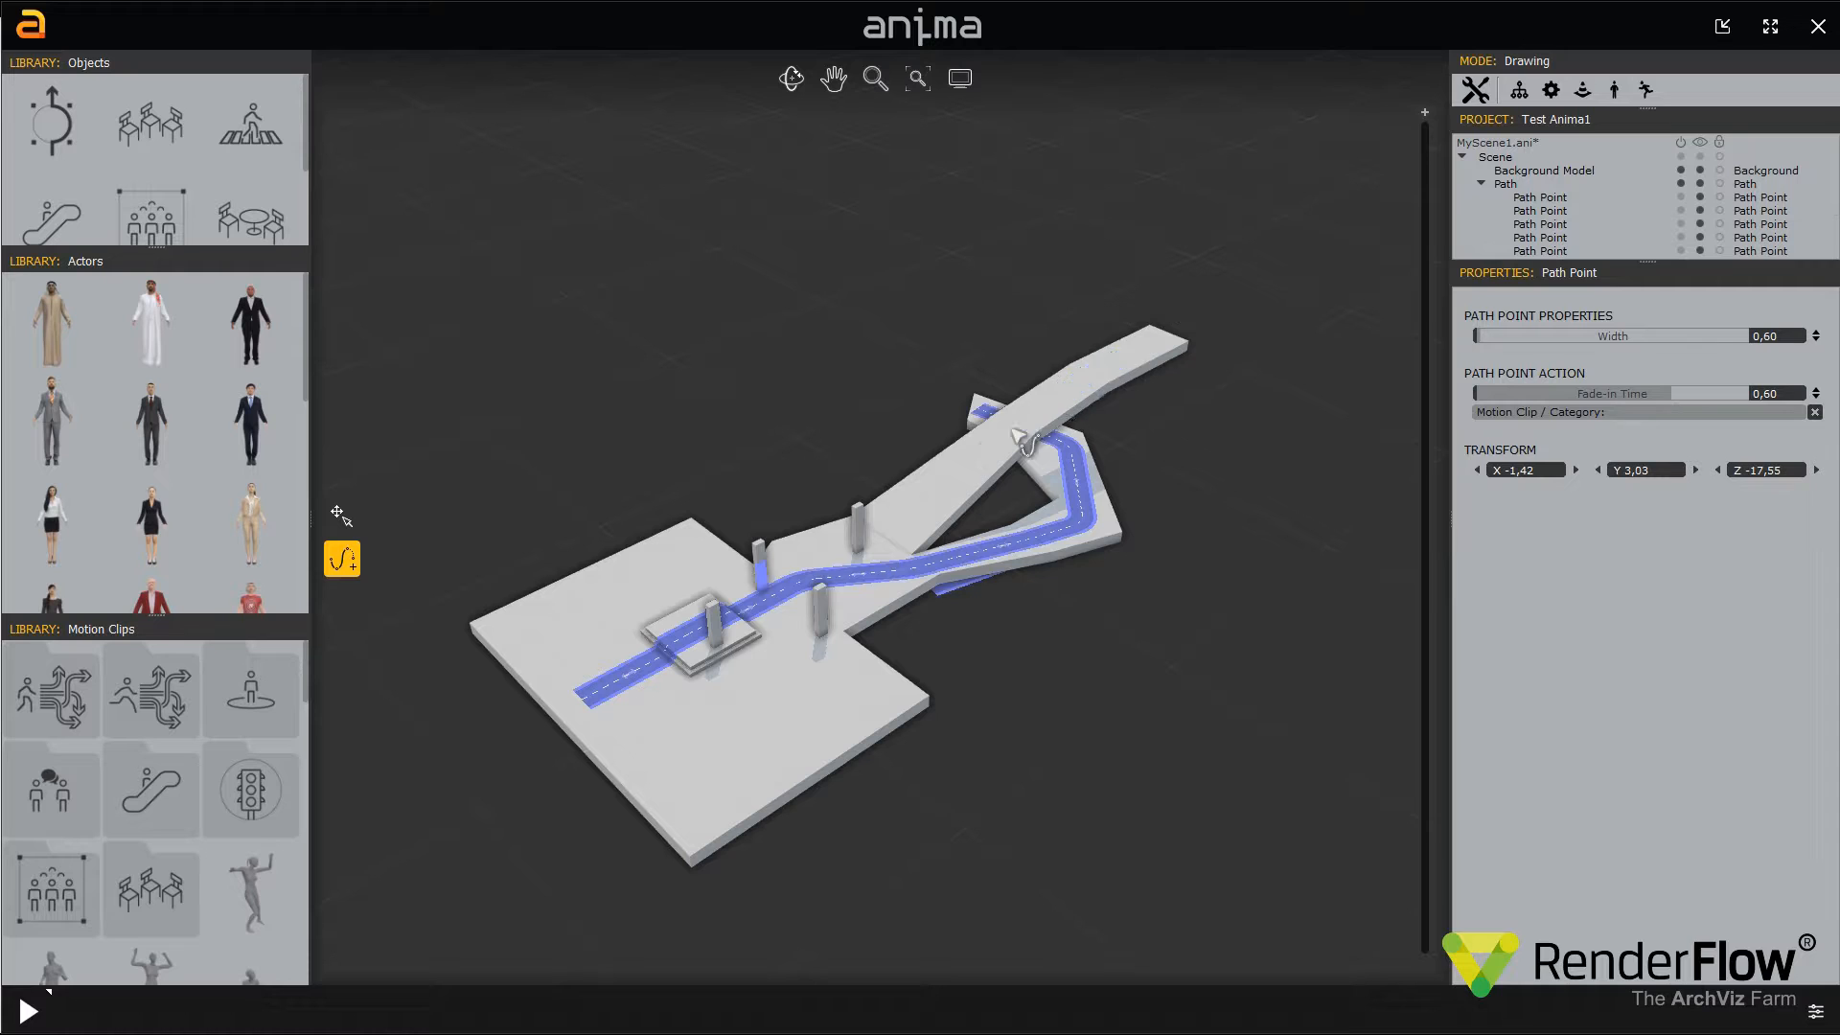
click(876, 531)
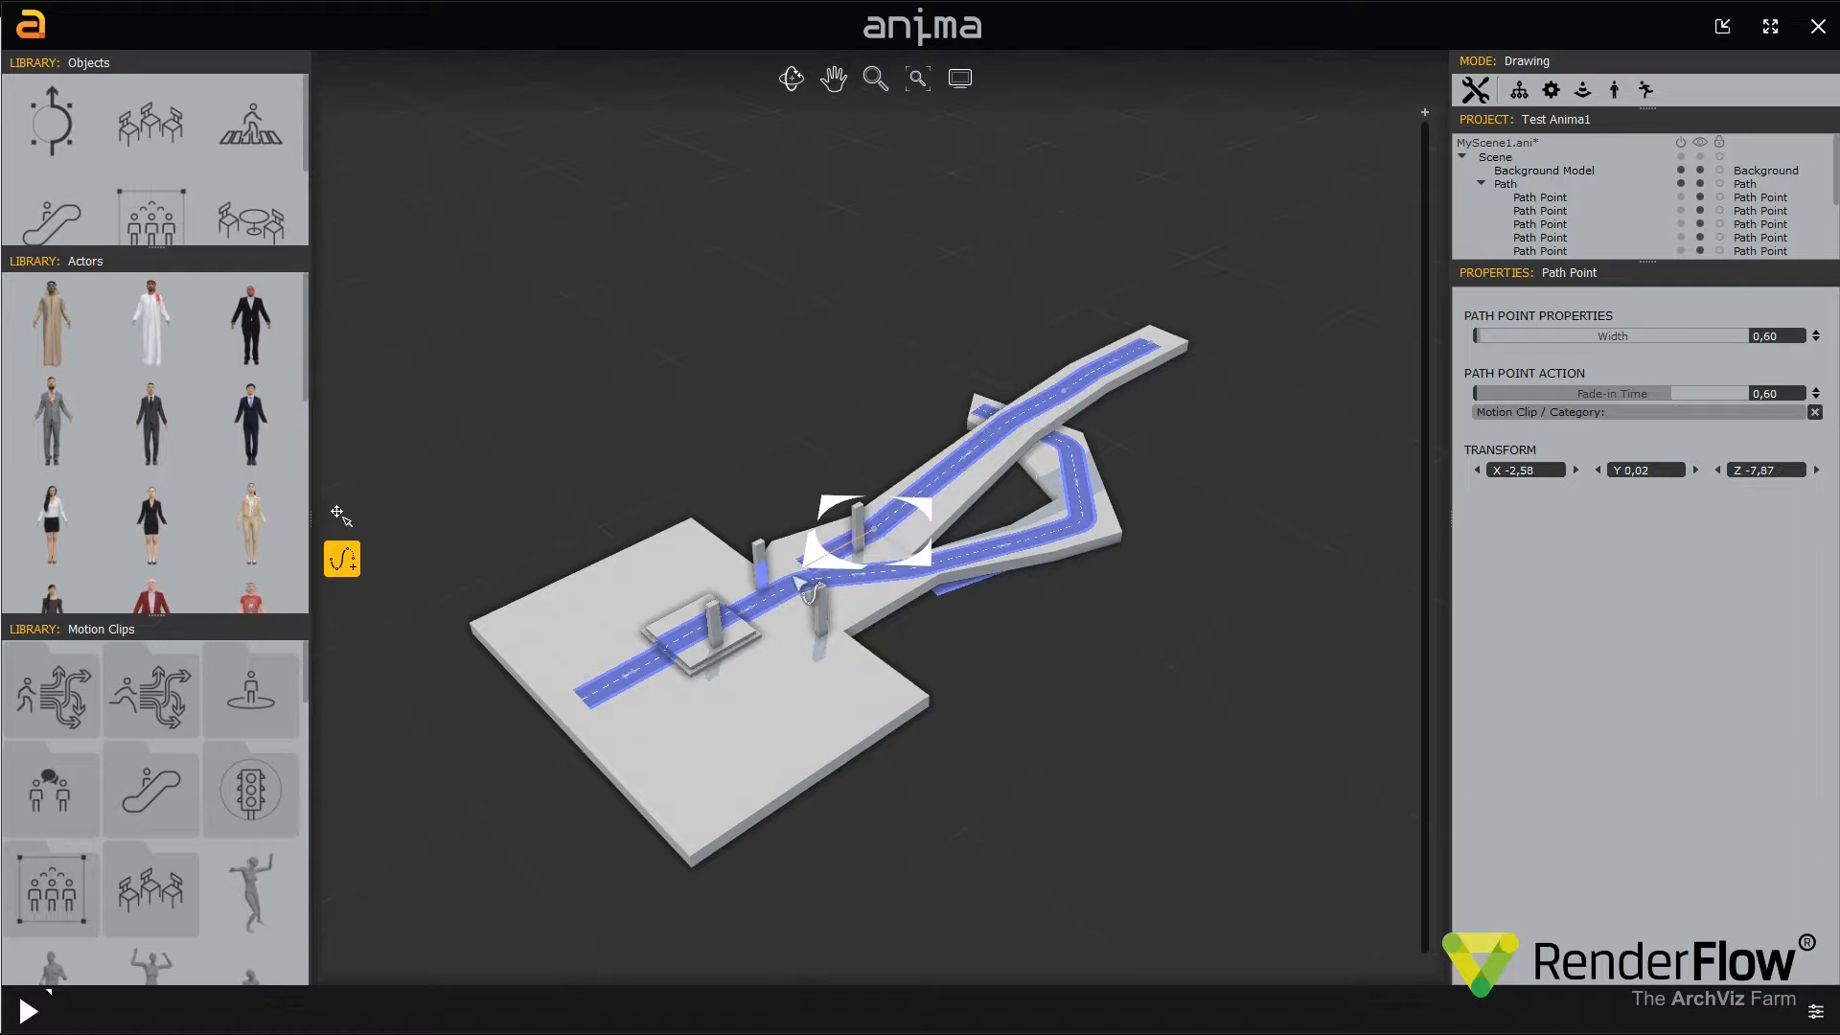
click(782, 566)
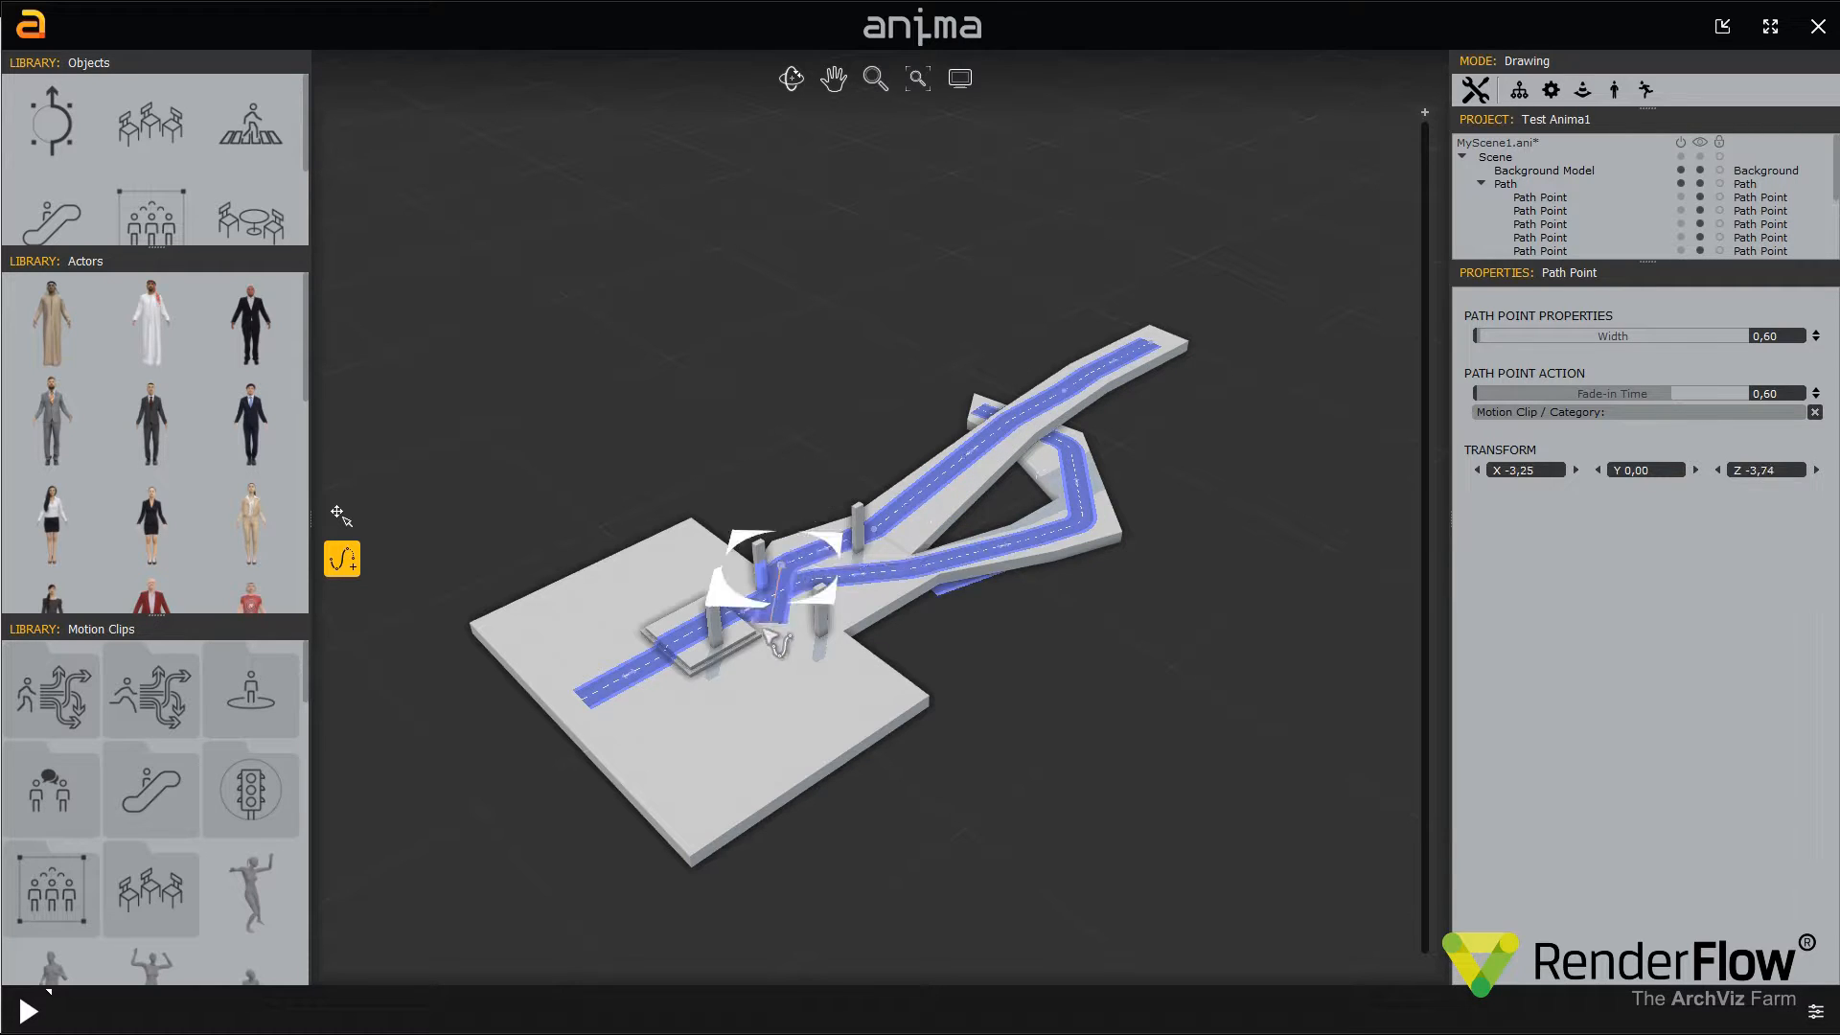
click(753, 711)
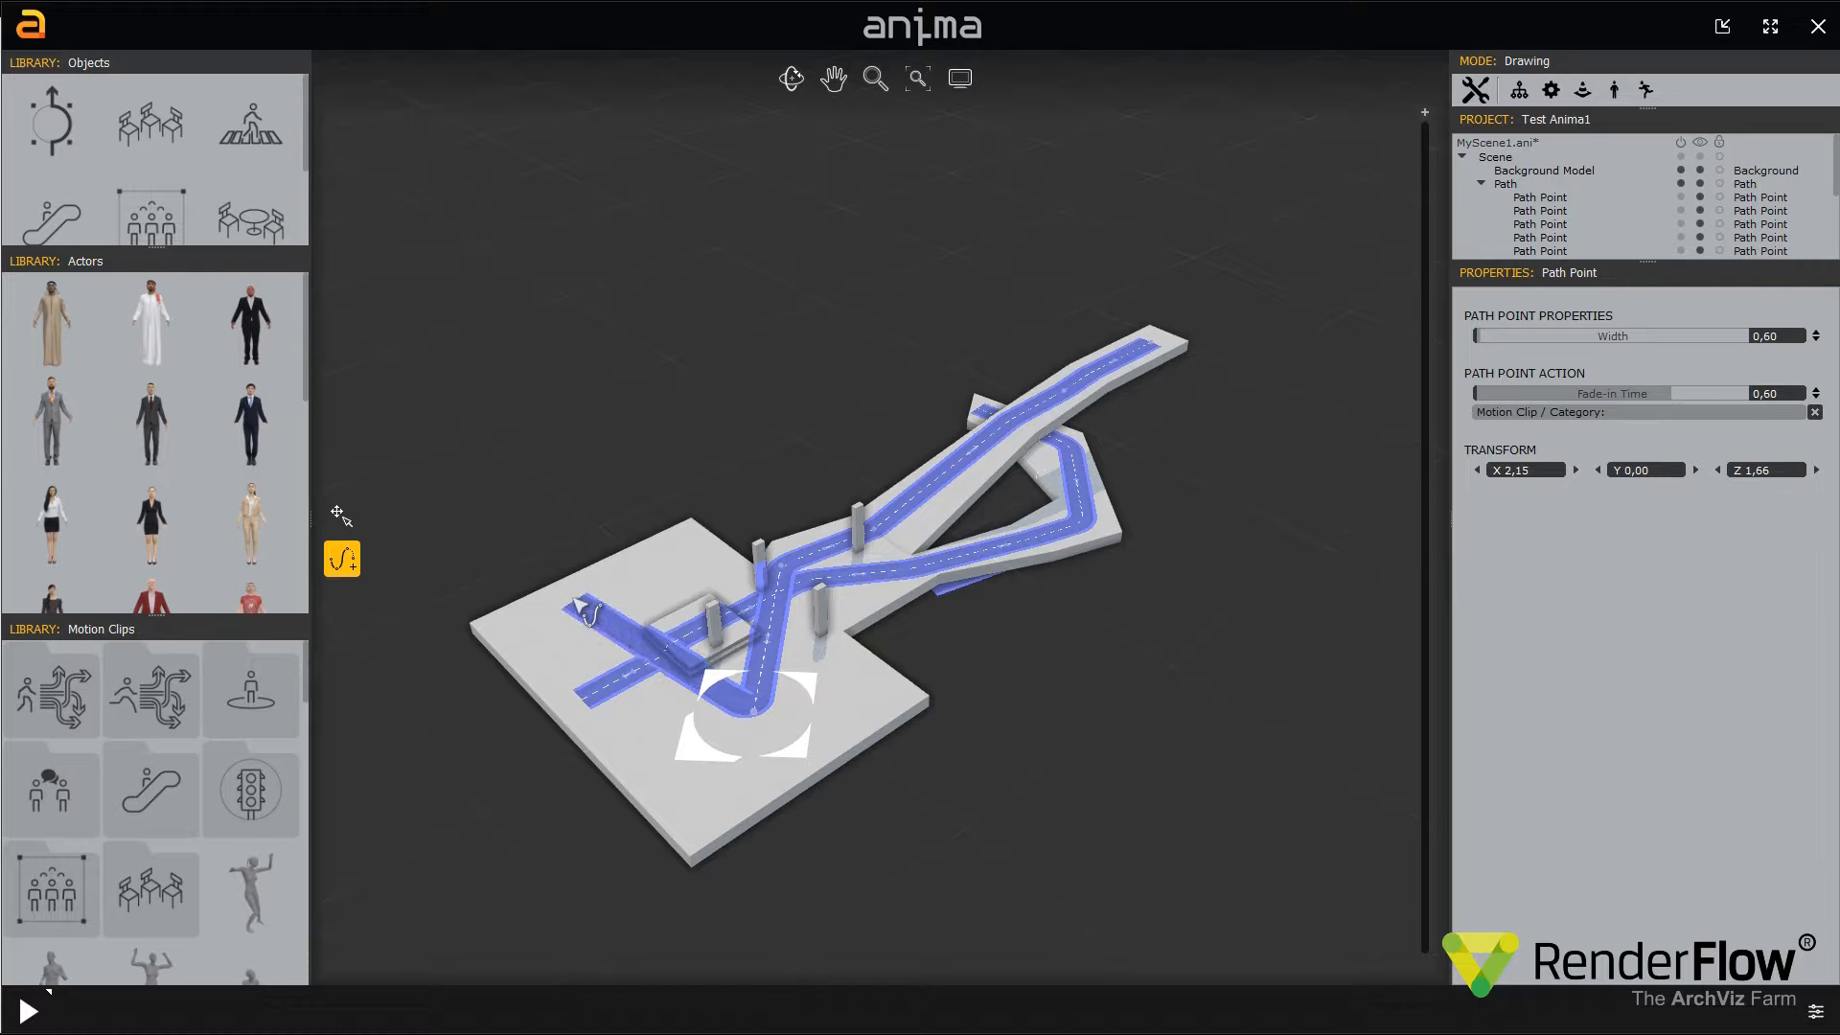
click(566, 601)
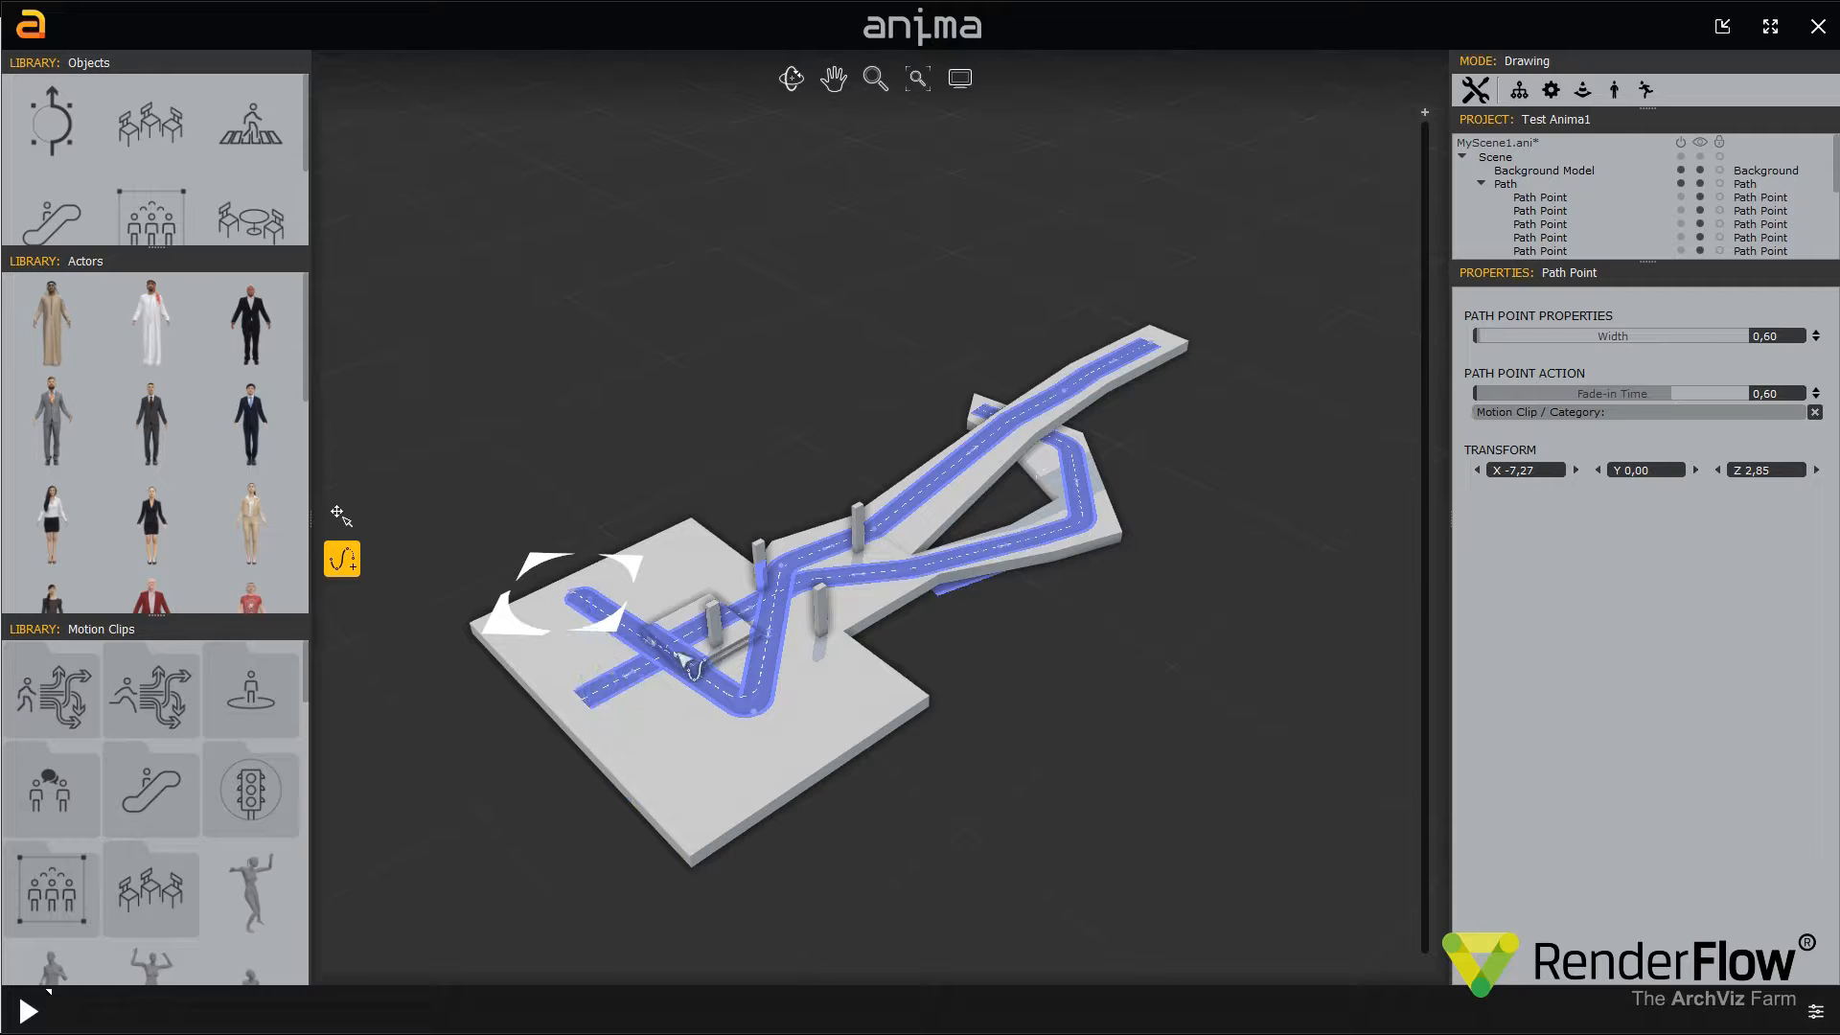
key(Escape)
right_click(637, 388)
click(589, 485)
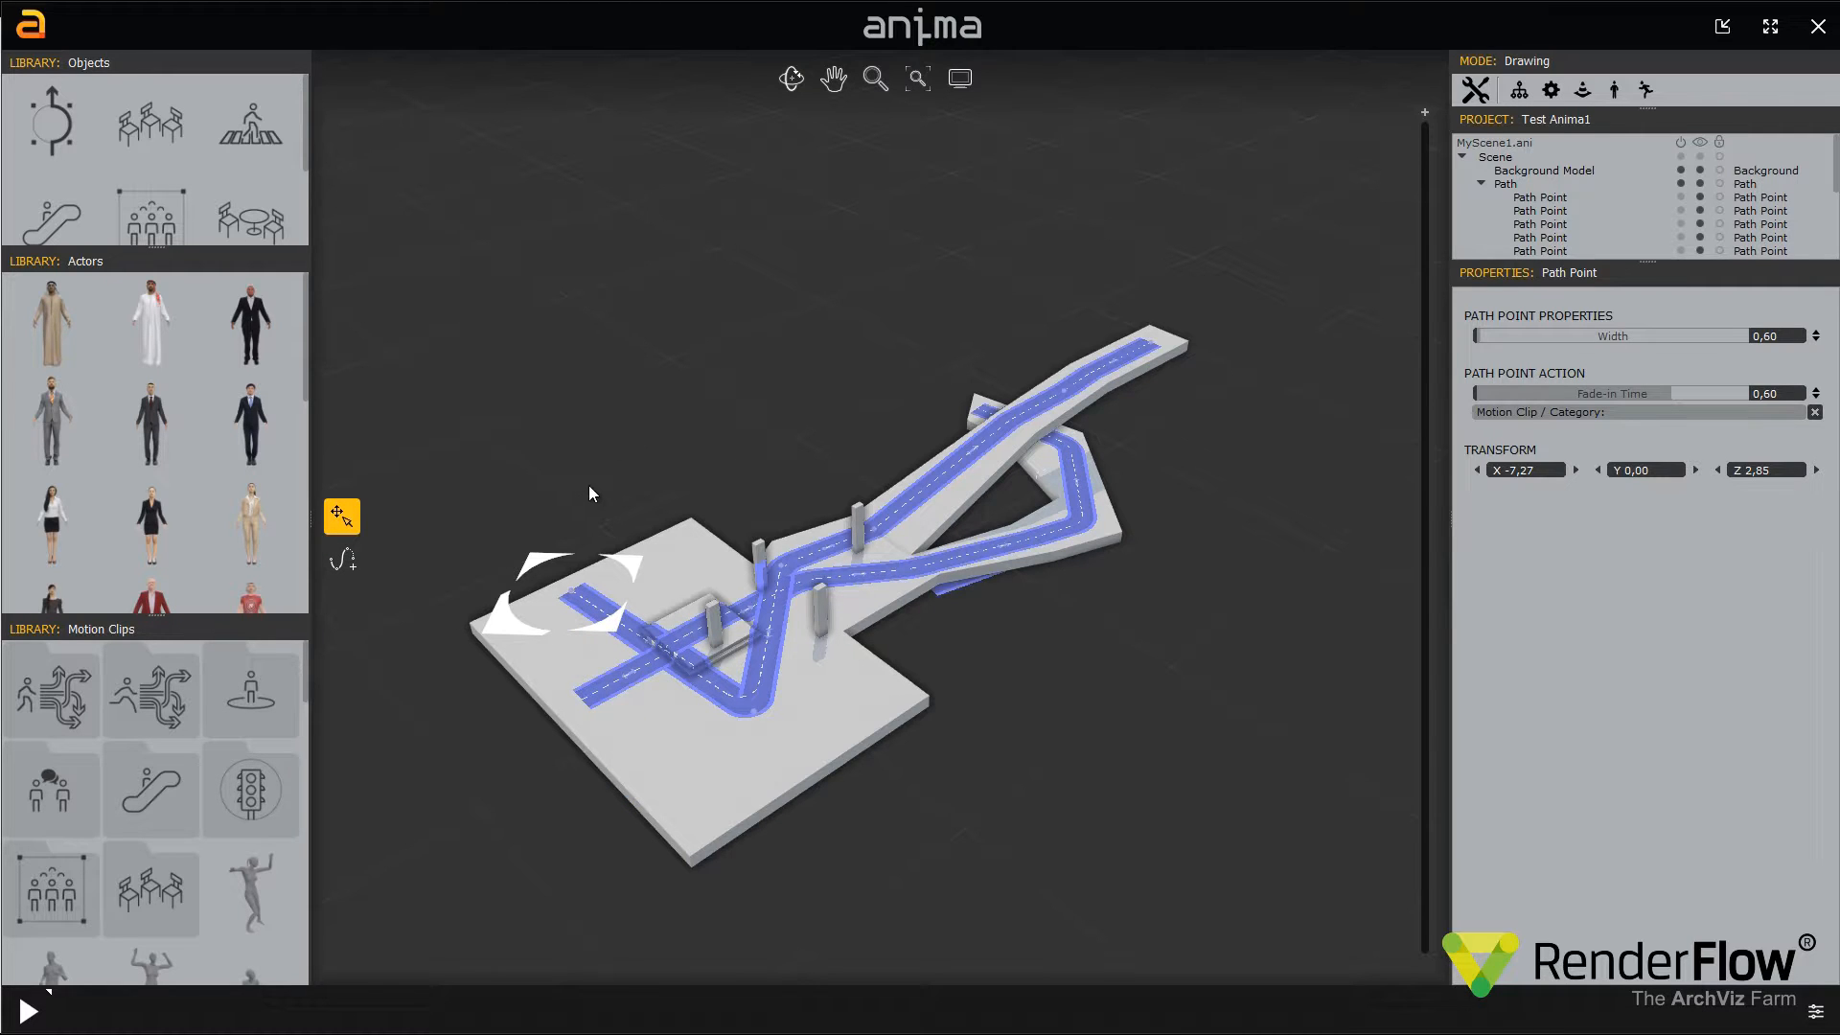
click(588, 485)
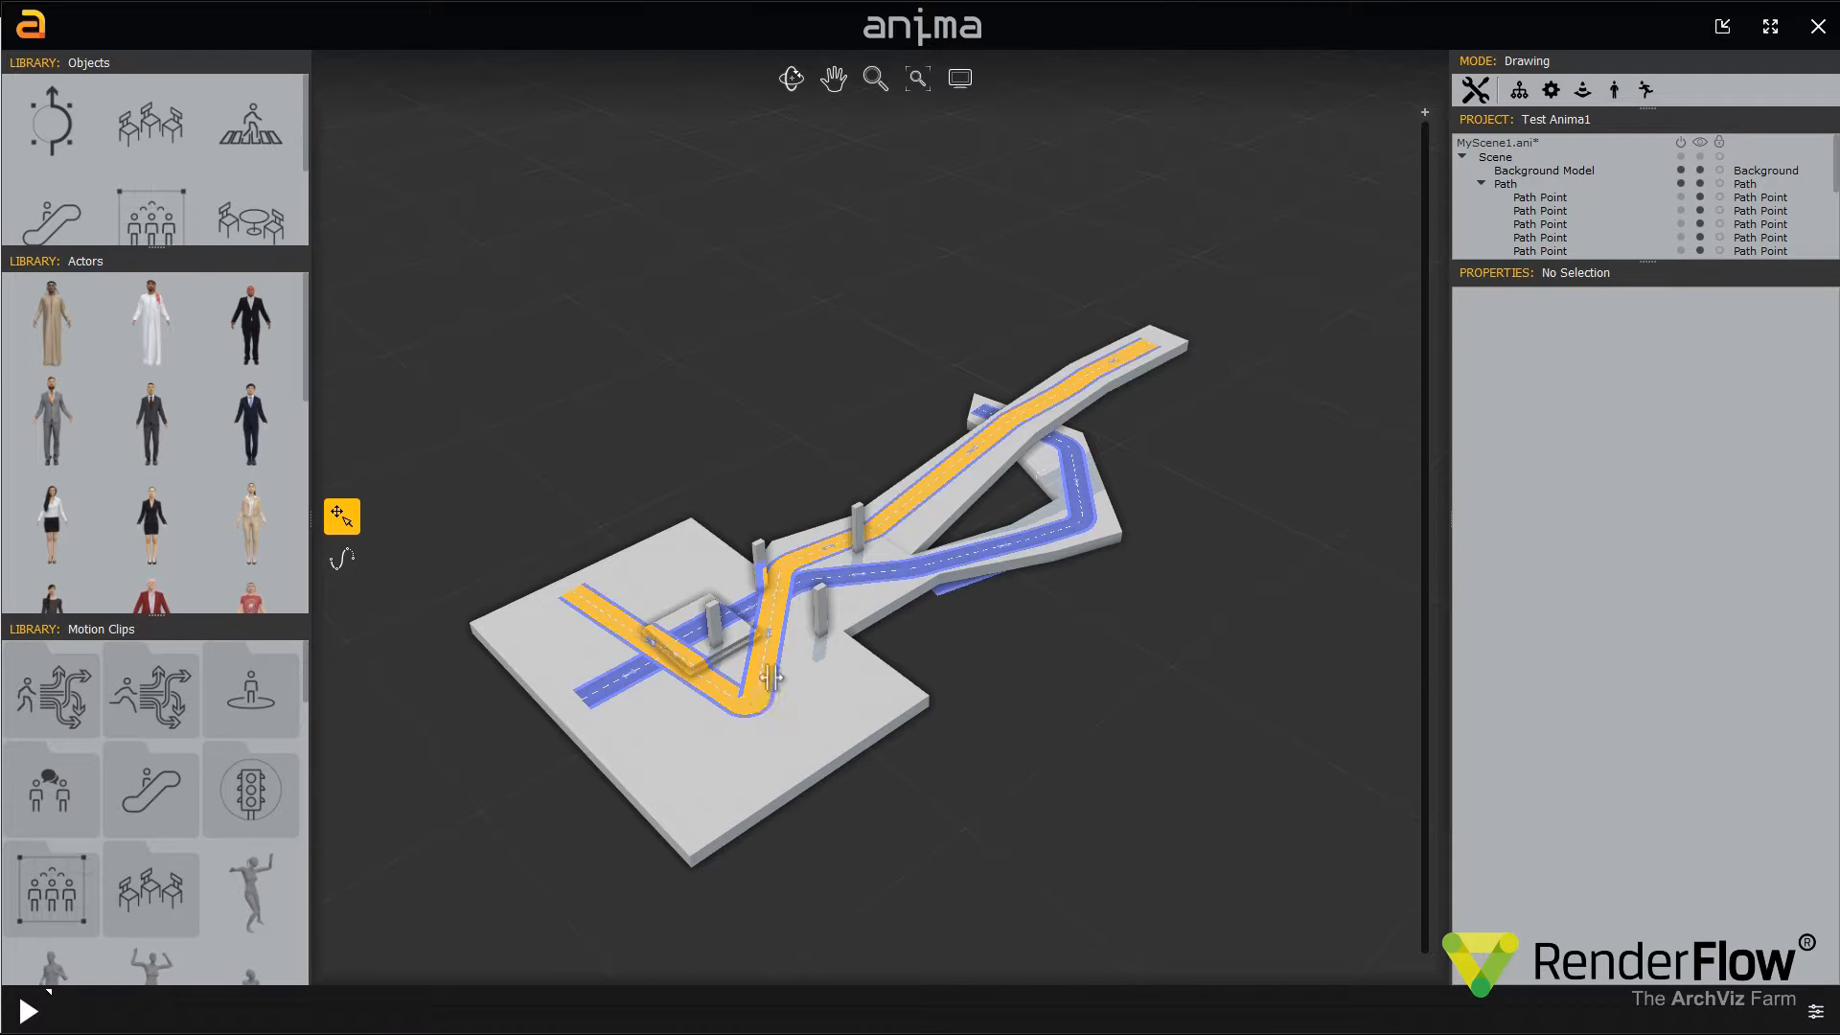
Widen the upper-ramp path to 0.74 and shift its sharp corner point on the platform outward to X 2.40, Z 1.91
drag(782, 662, 778, 660)
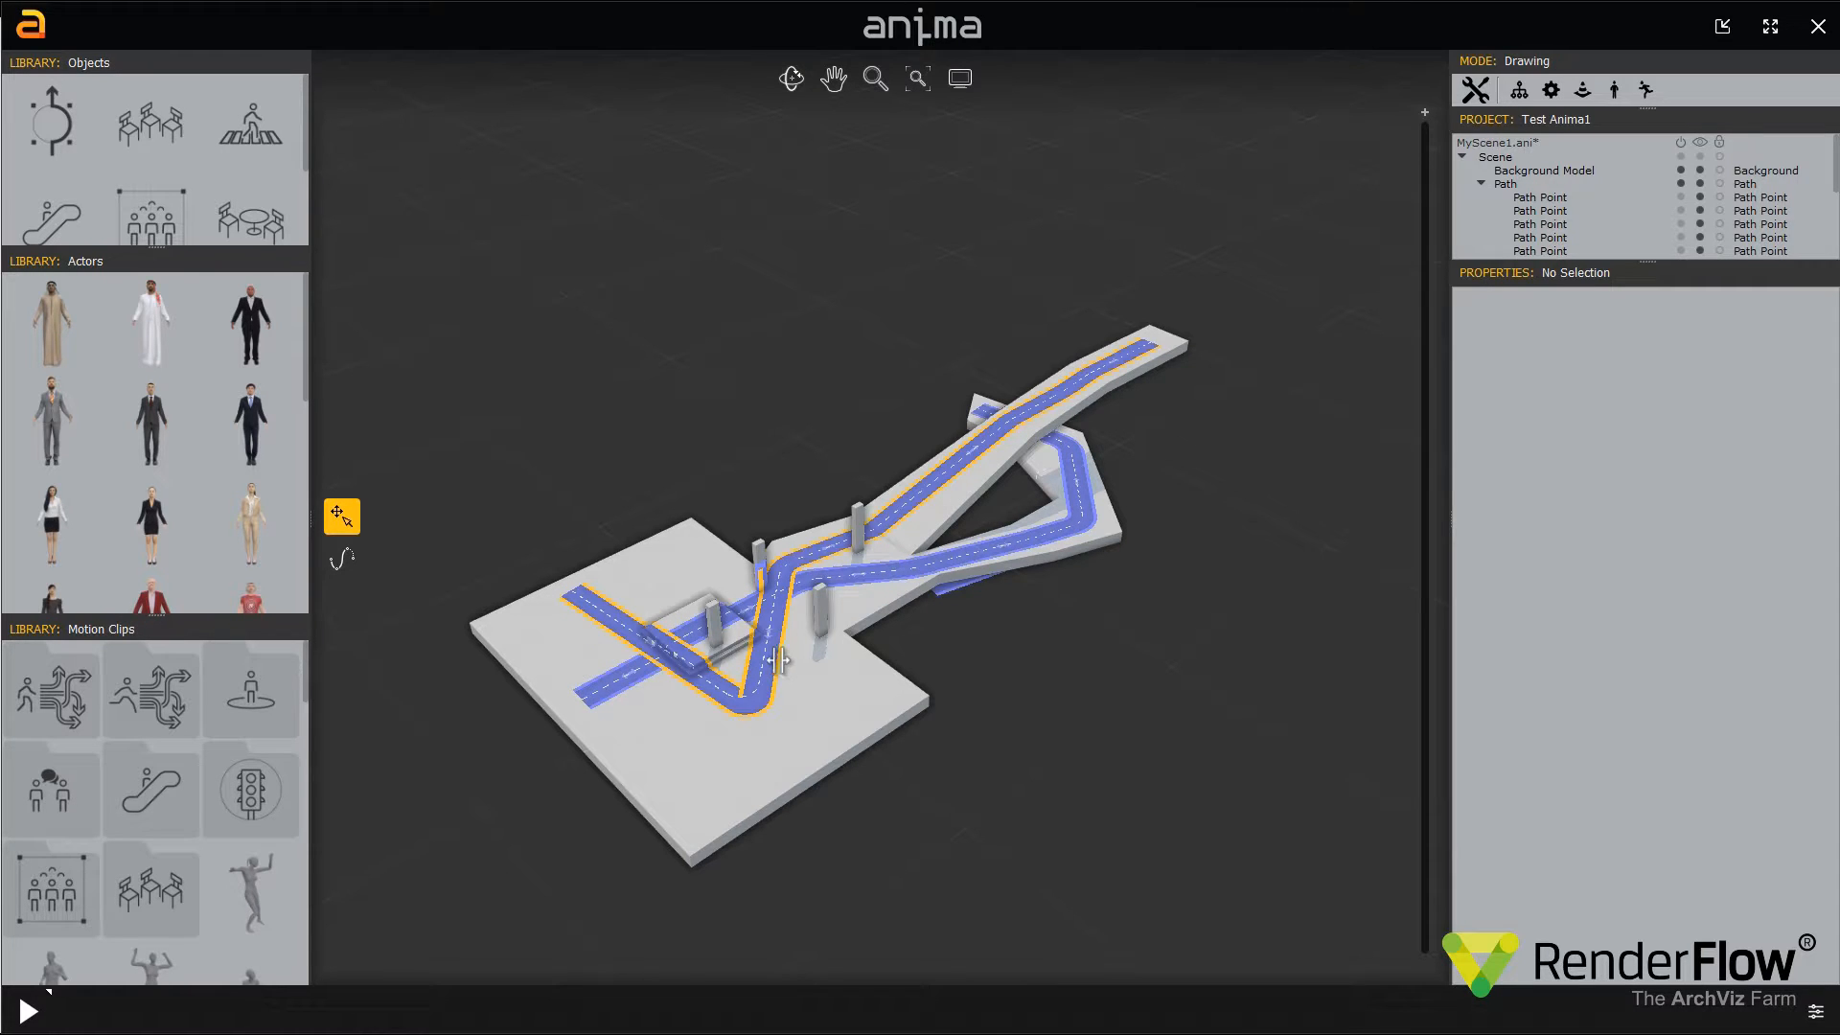
click(751, 708)
click(754, 712)
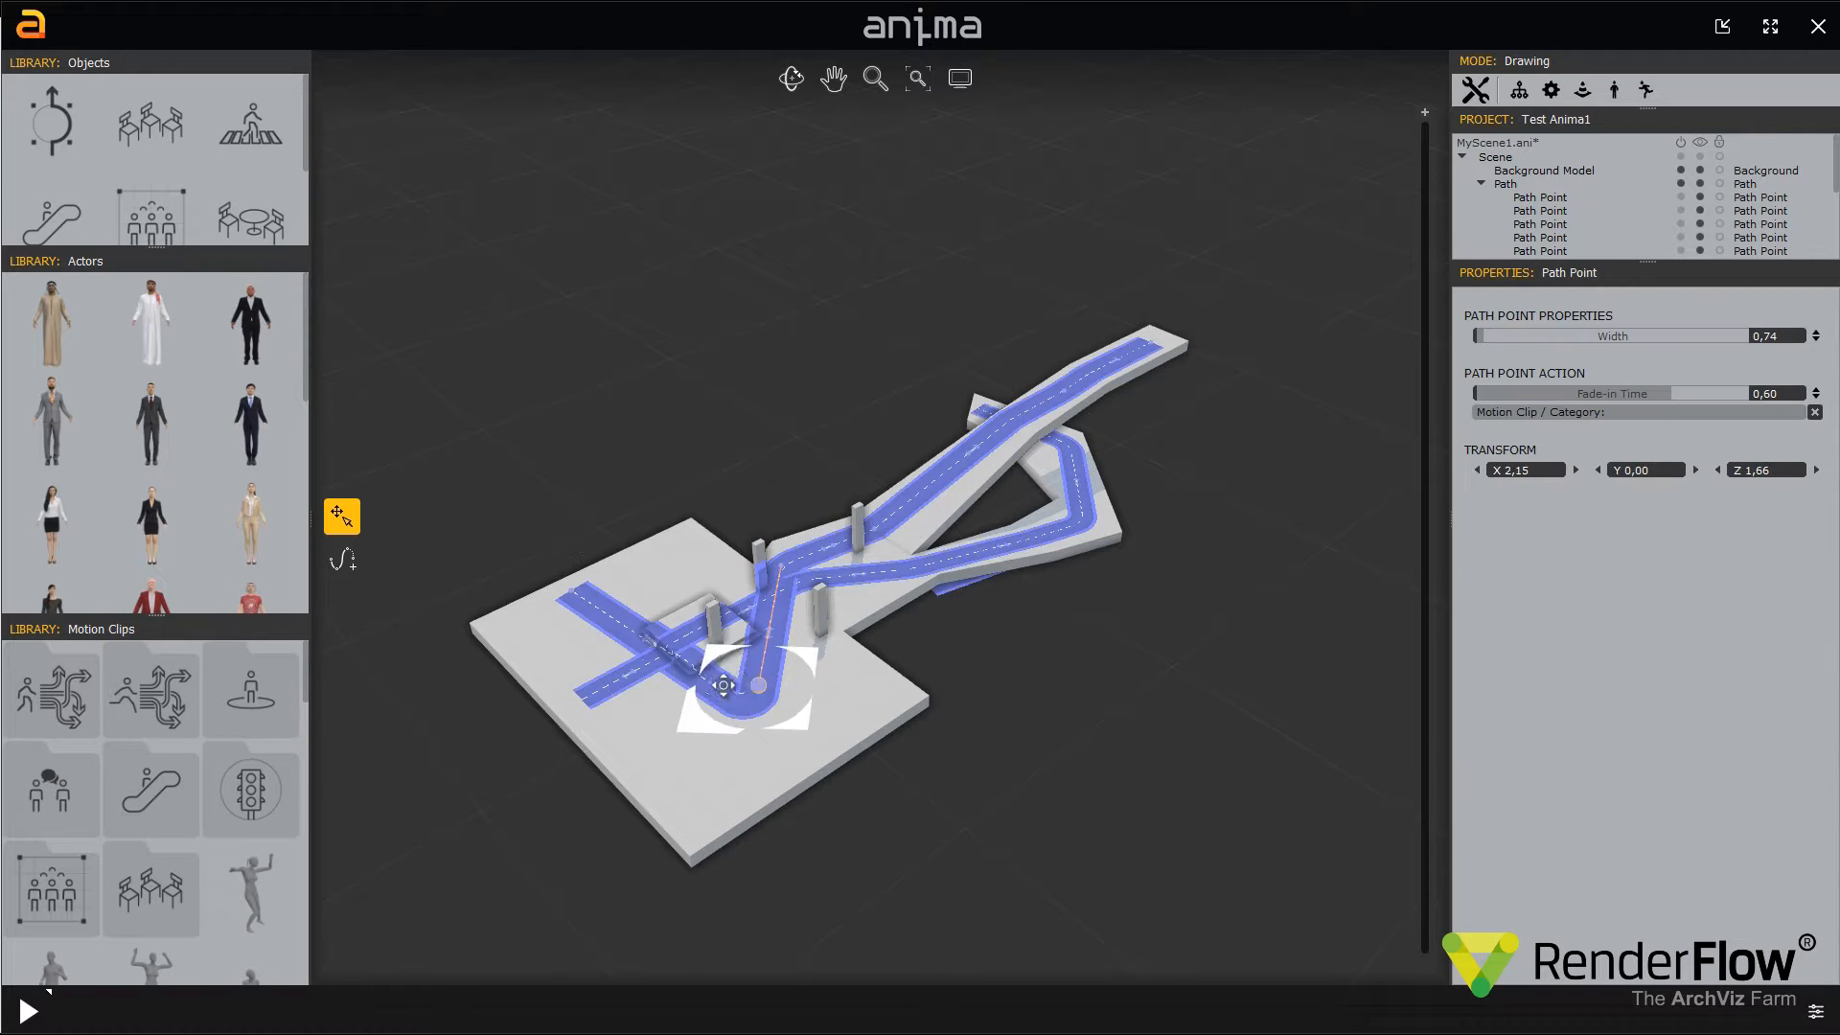
mouse_move(754, 713)
mouse_down()
mouse_move(764, 755)
mouse_move(747, 759)
mouse_move(752, 719)
mouse_up()
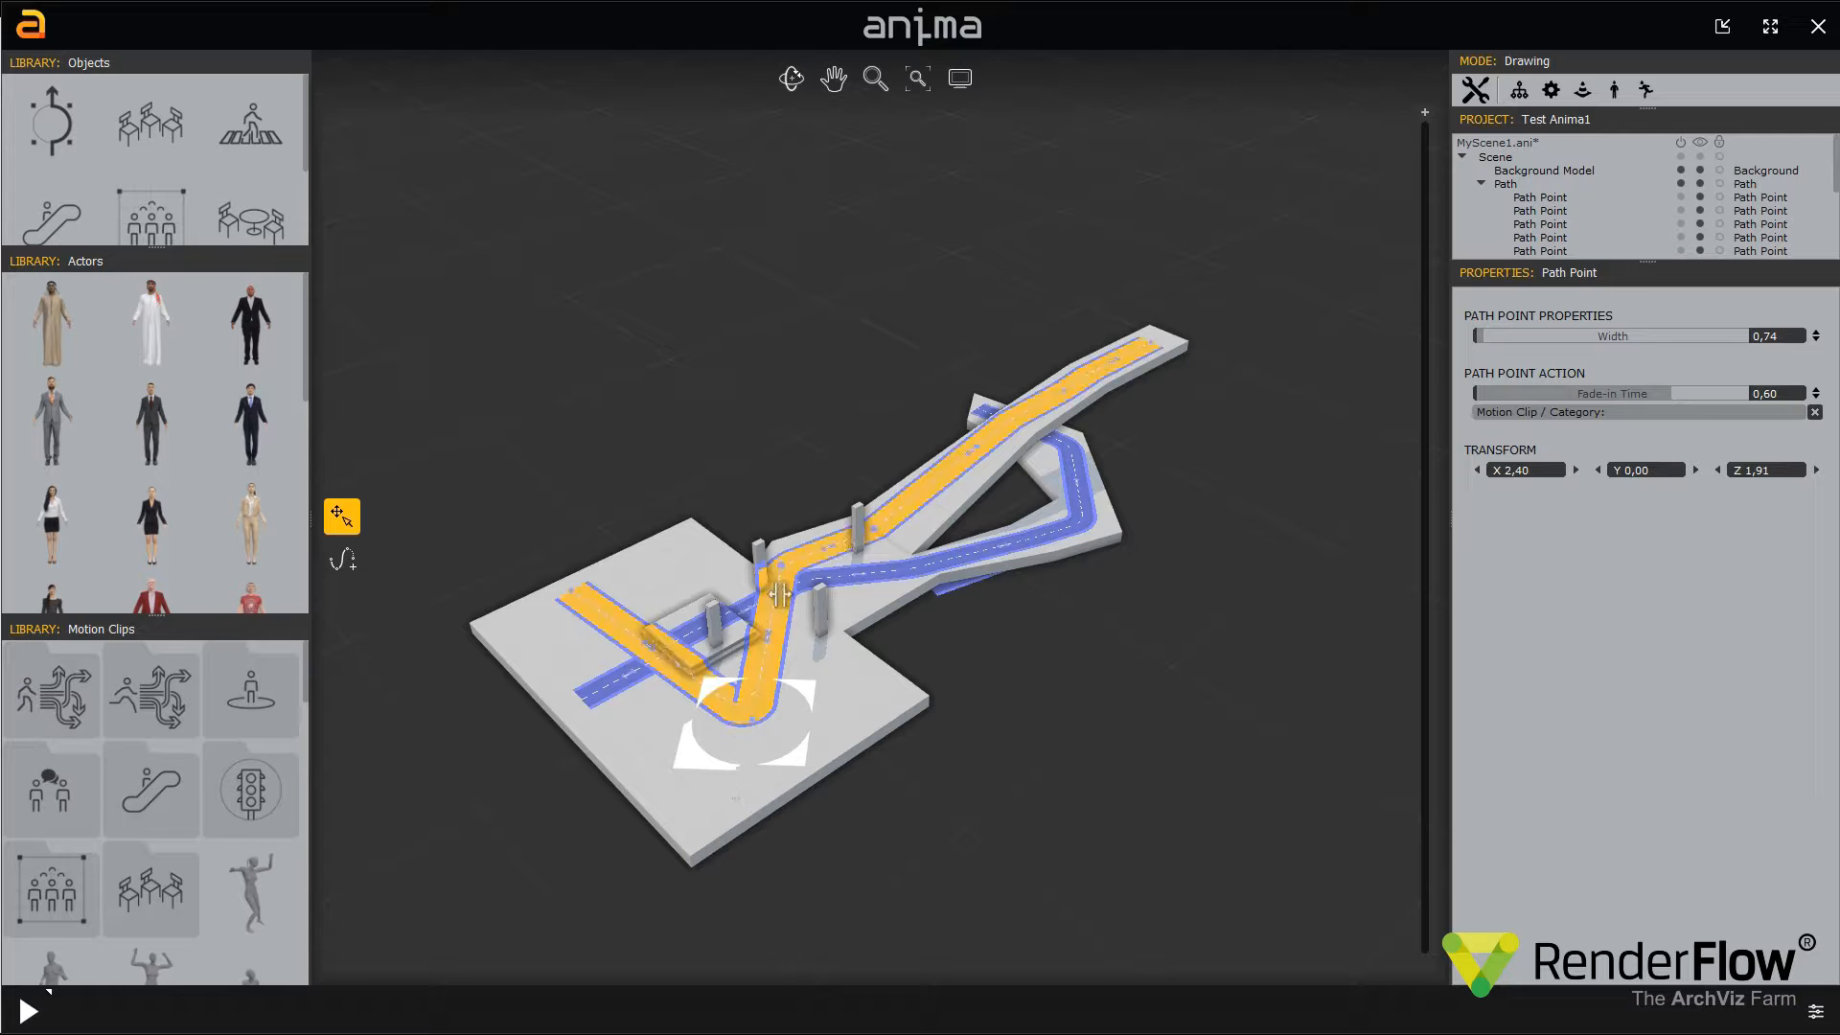
Widen the lower-ramp path to 0.64, and try the upper-ramp path at 1.65 before returning its width to 0.74
click(1086, 534)
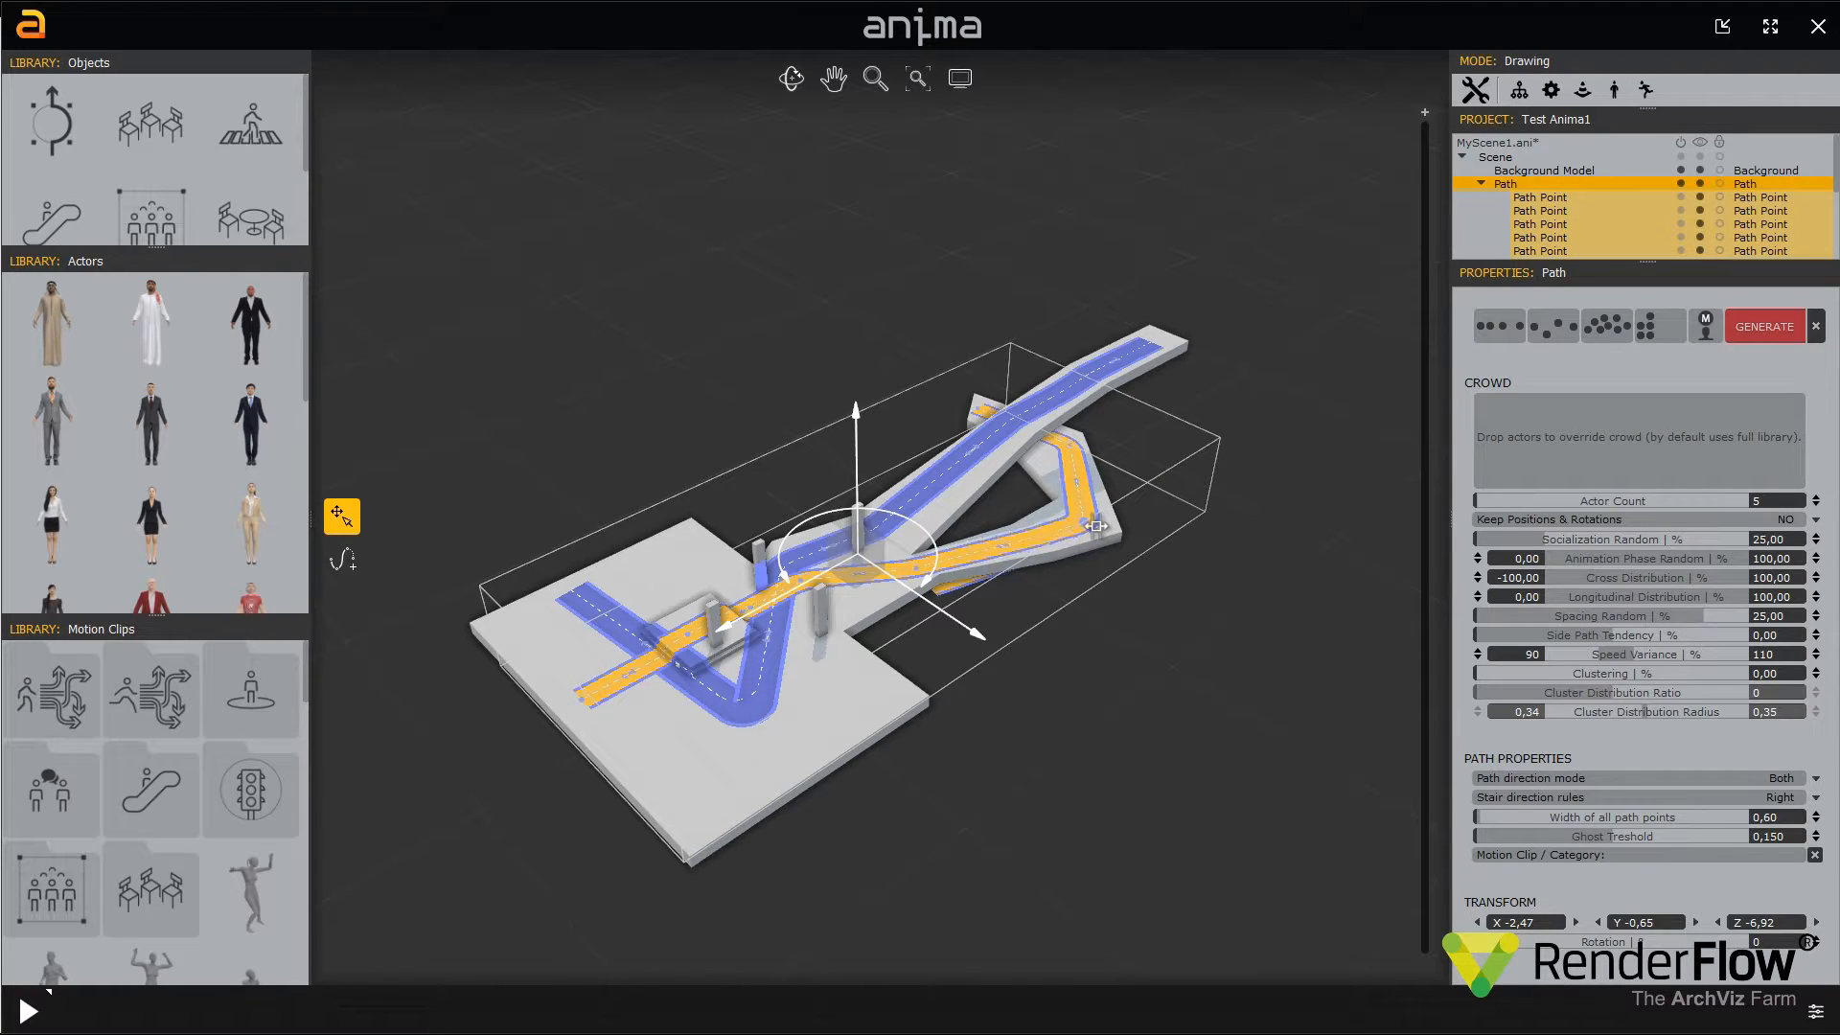
drag(1098, 537, 1102, 541)
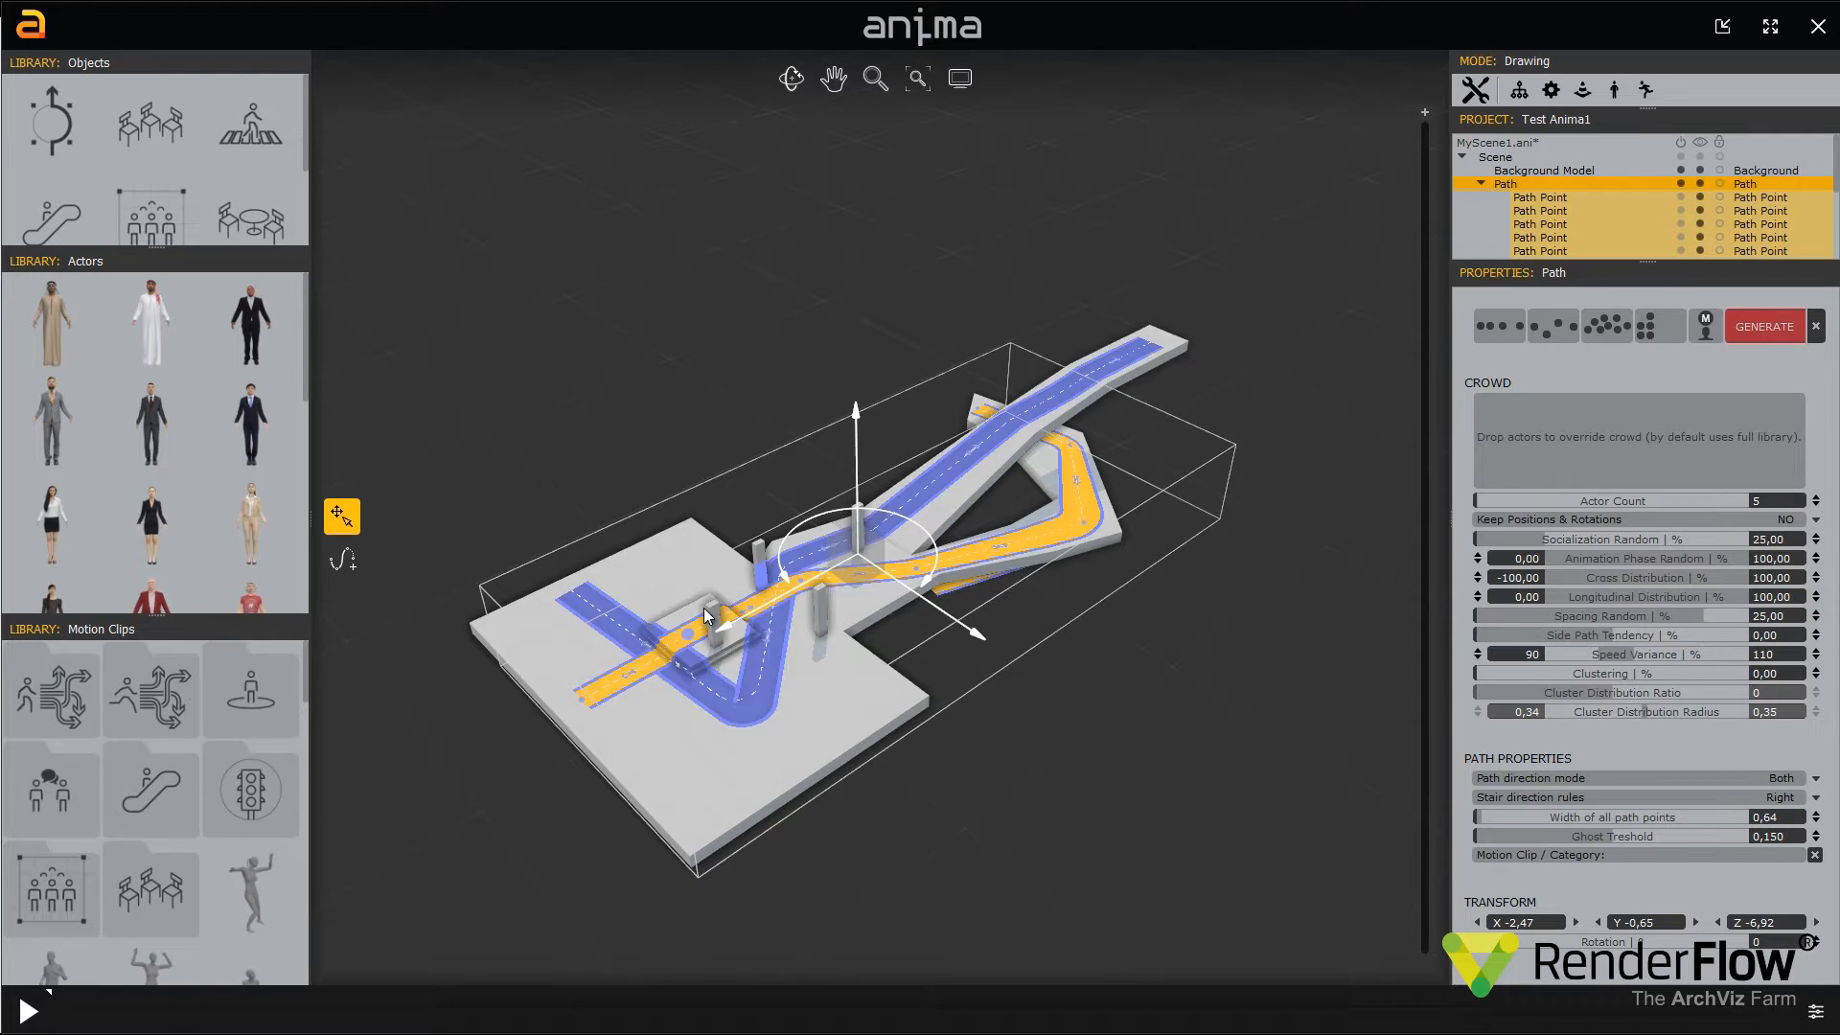
click(765, 717)
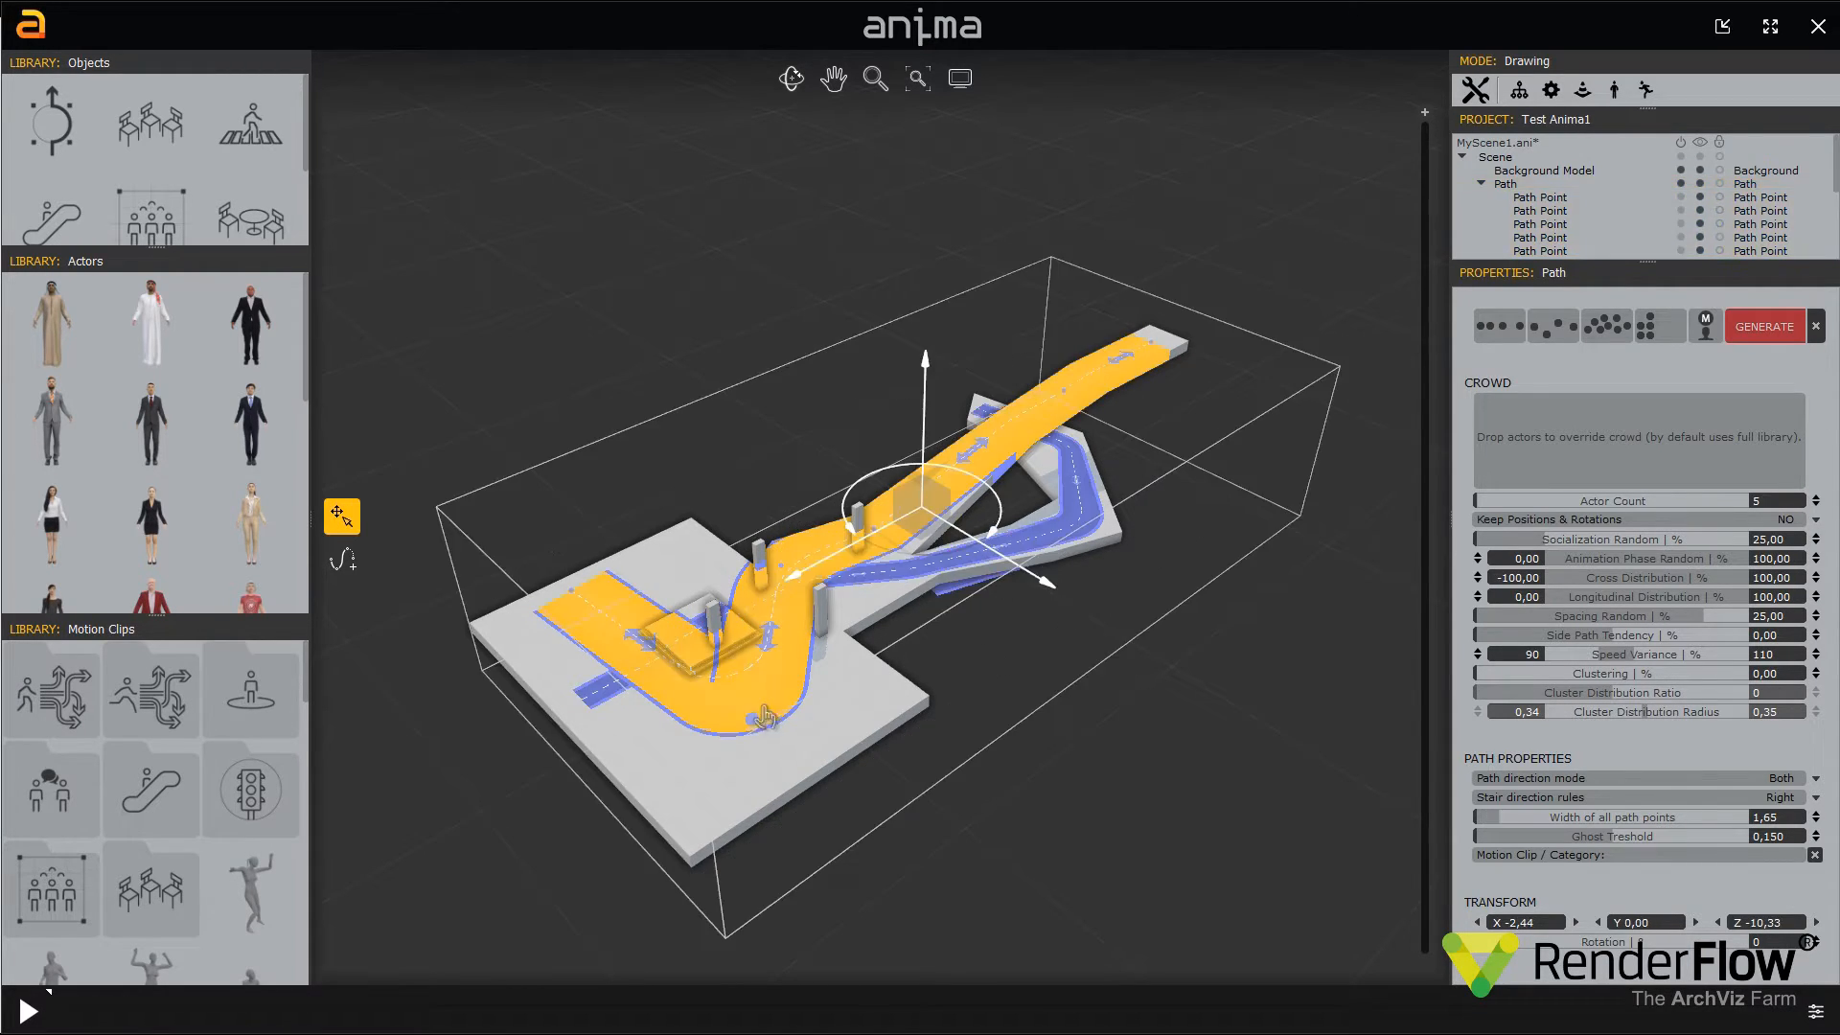
drag(782, 726, 730, 687)
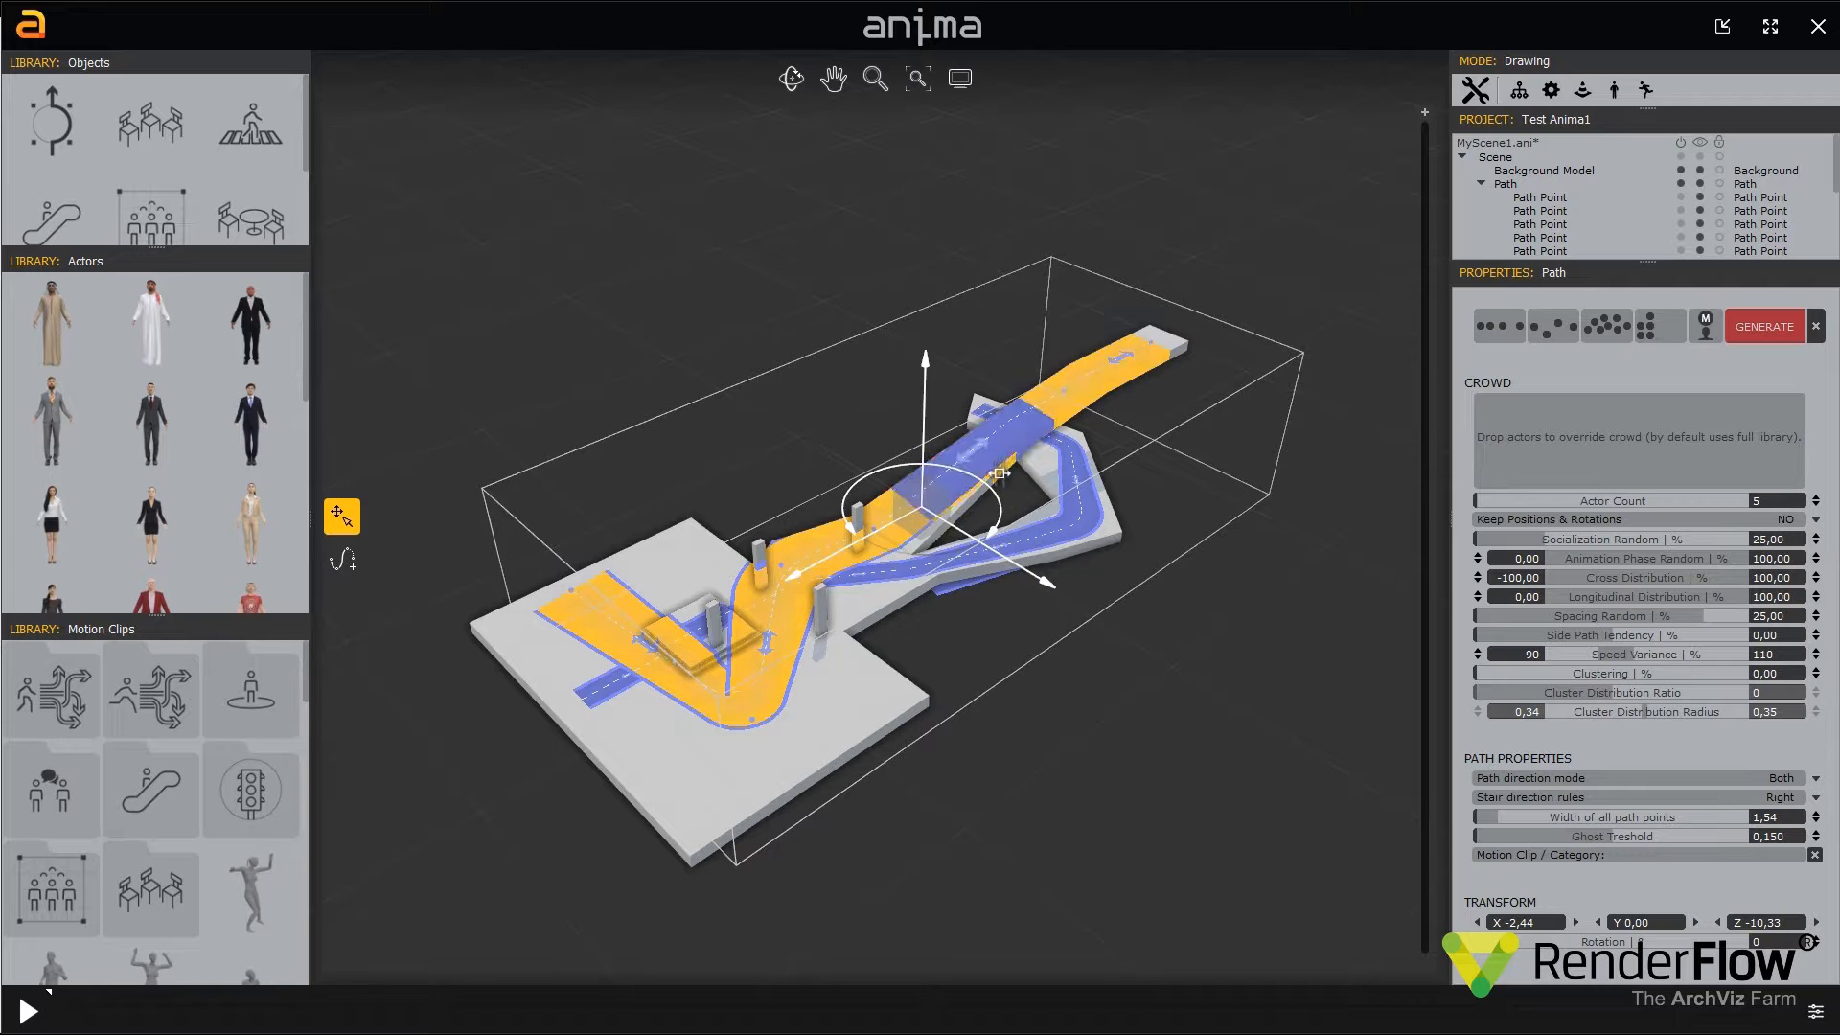
mouse_move(988, 487)
mouse_down()
mouse_move(1029, 471)
mouse_move(978, 489)
mouse_up()
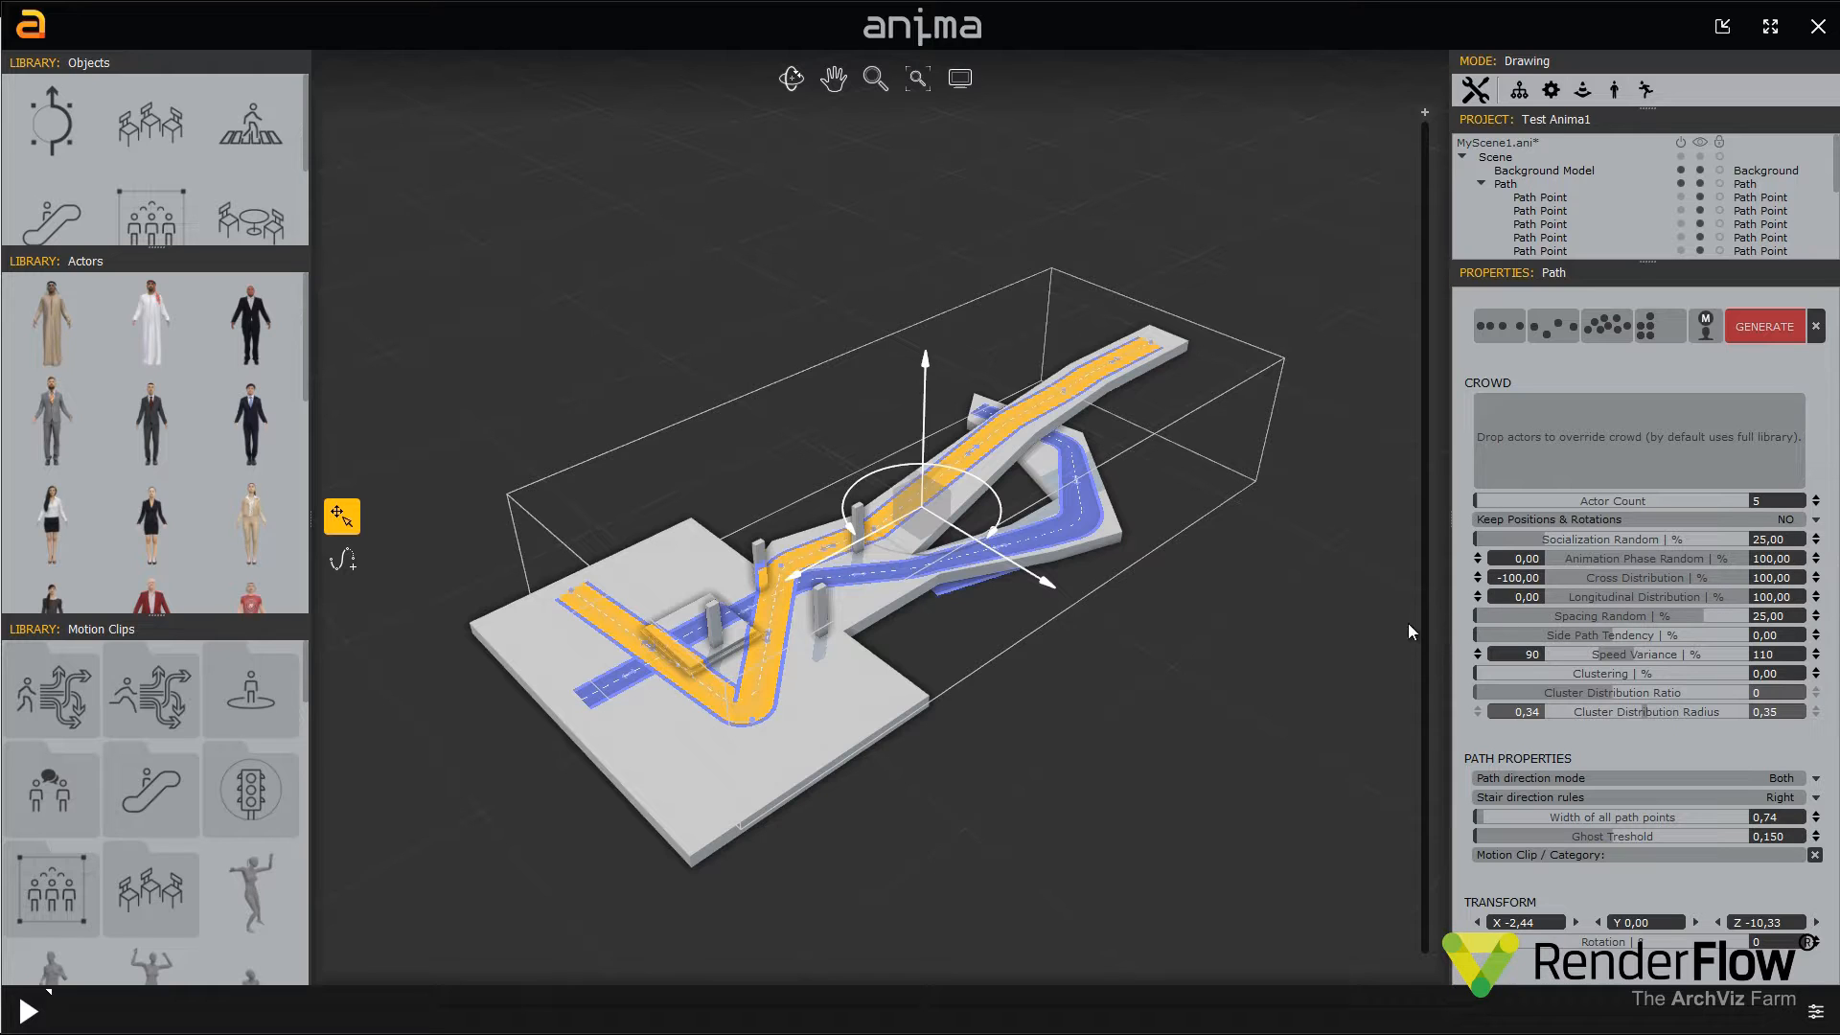
Generate the crowd of walking actors on both paths and play the animation
click(1737, 337)
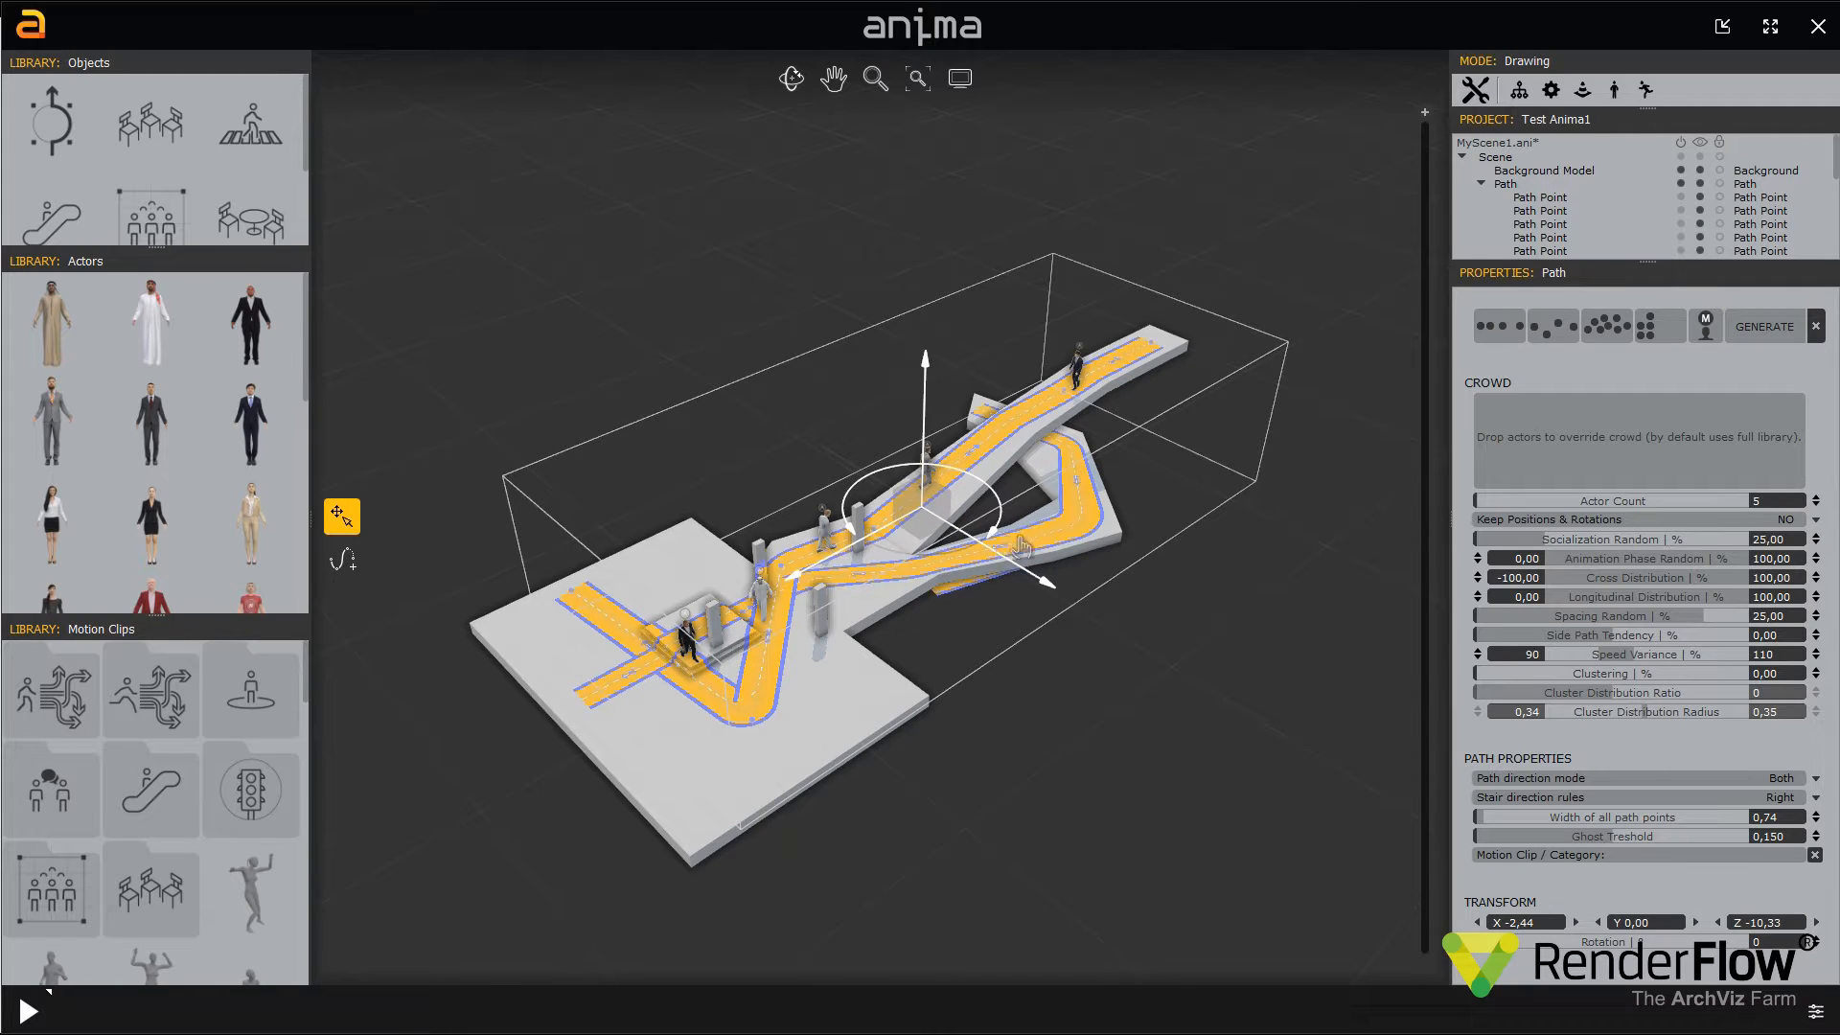
click(1078, 525)
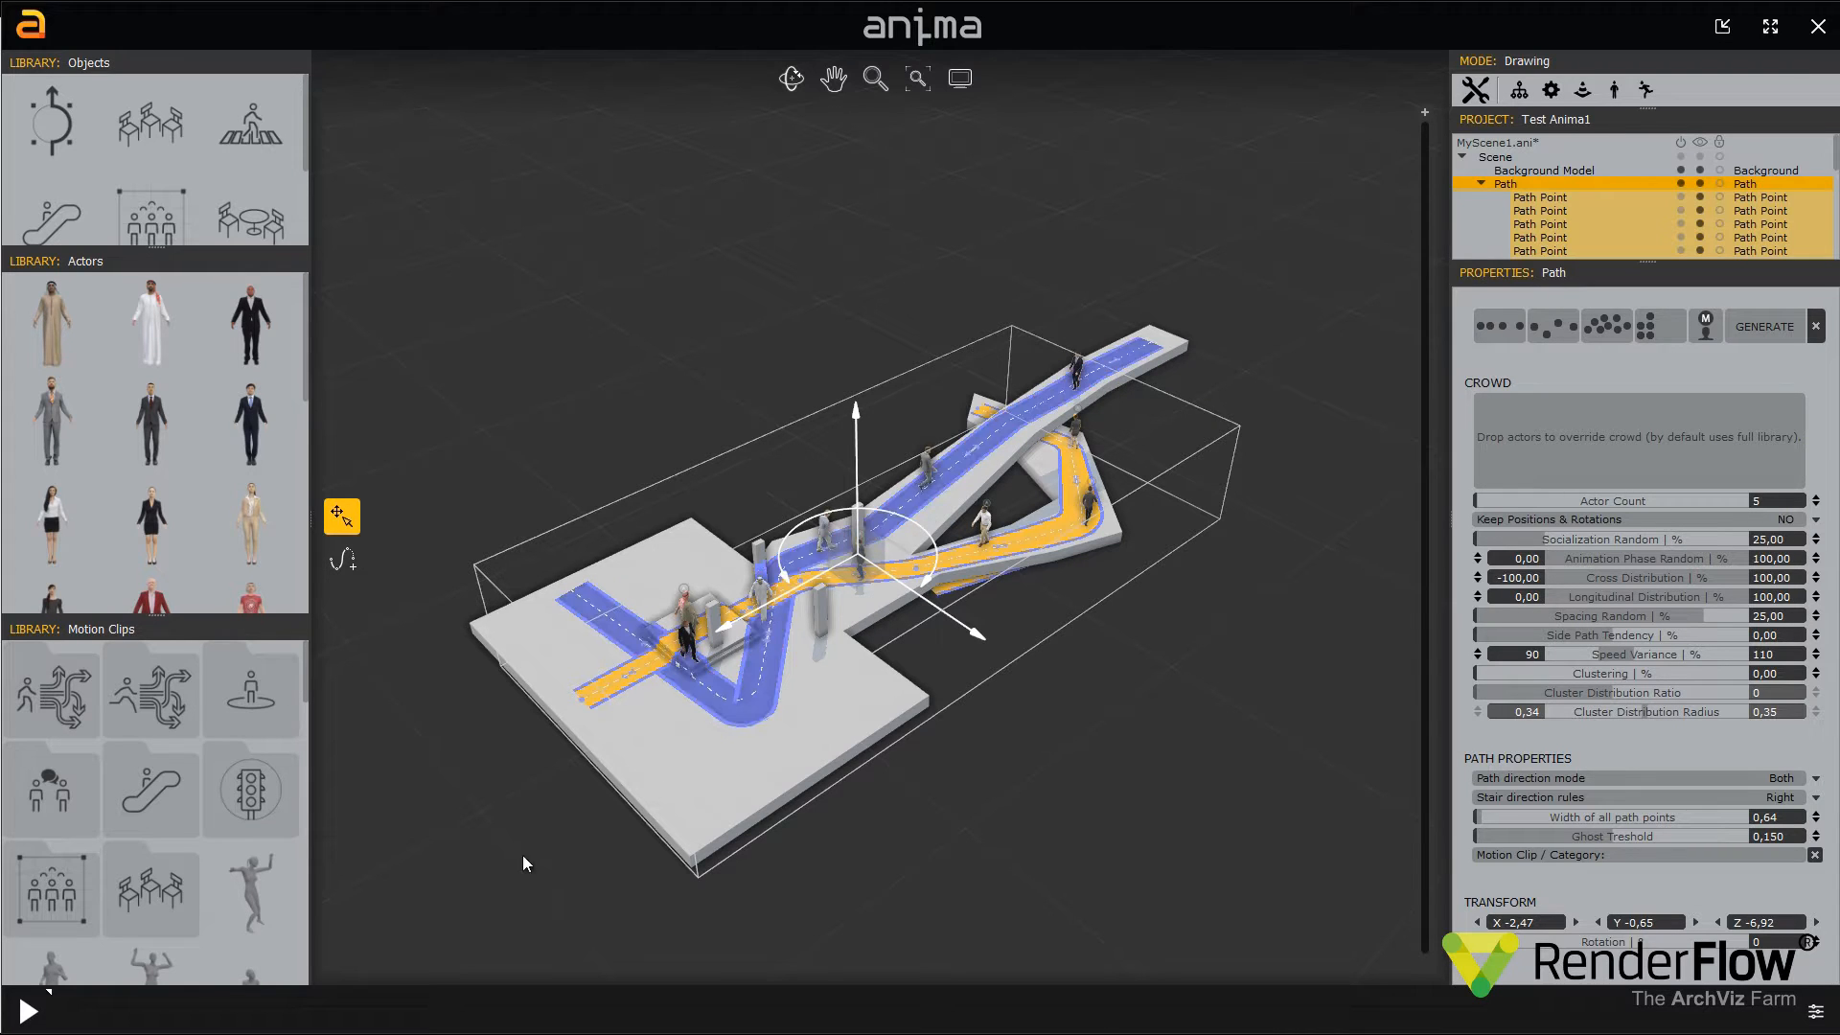
click(27, 1011)
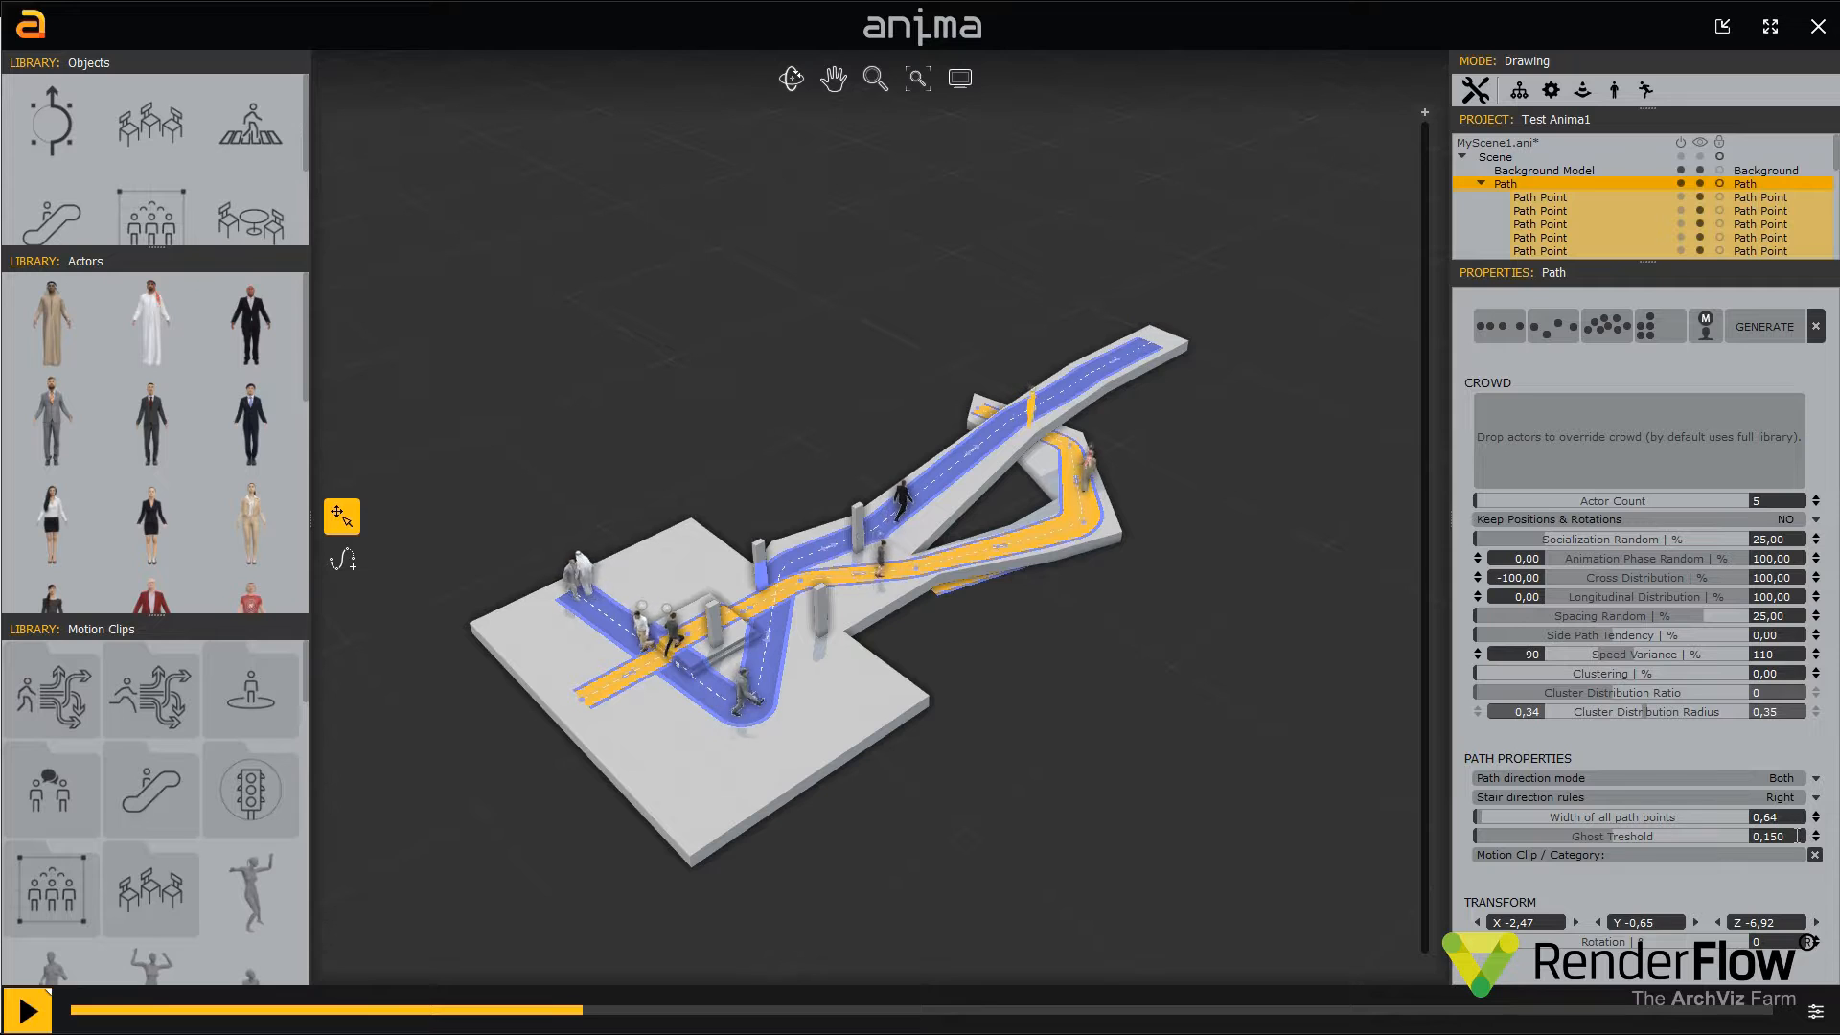
Set the upper speed variance limit of the lower-ramp path to 137 and pause the animation
drag(1638, 653, 1684, 656)
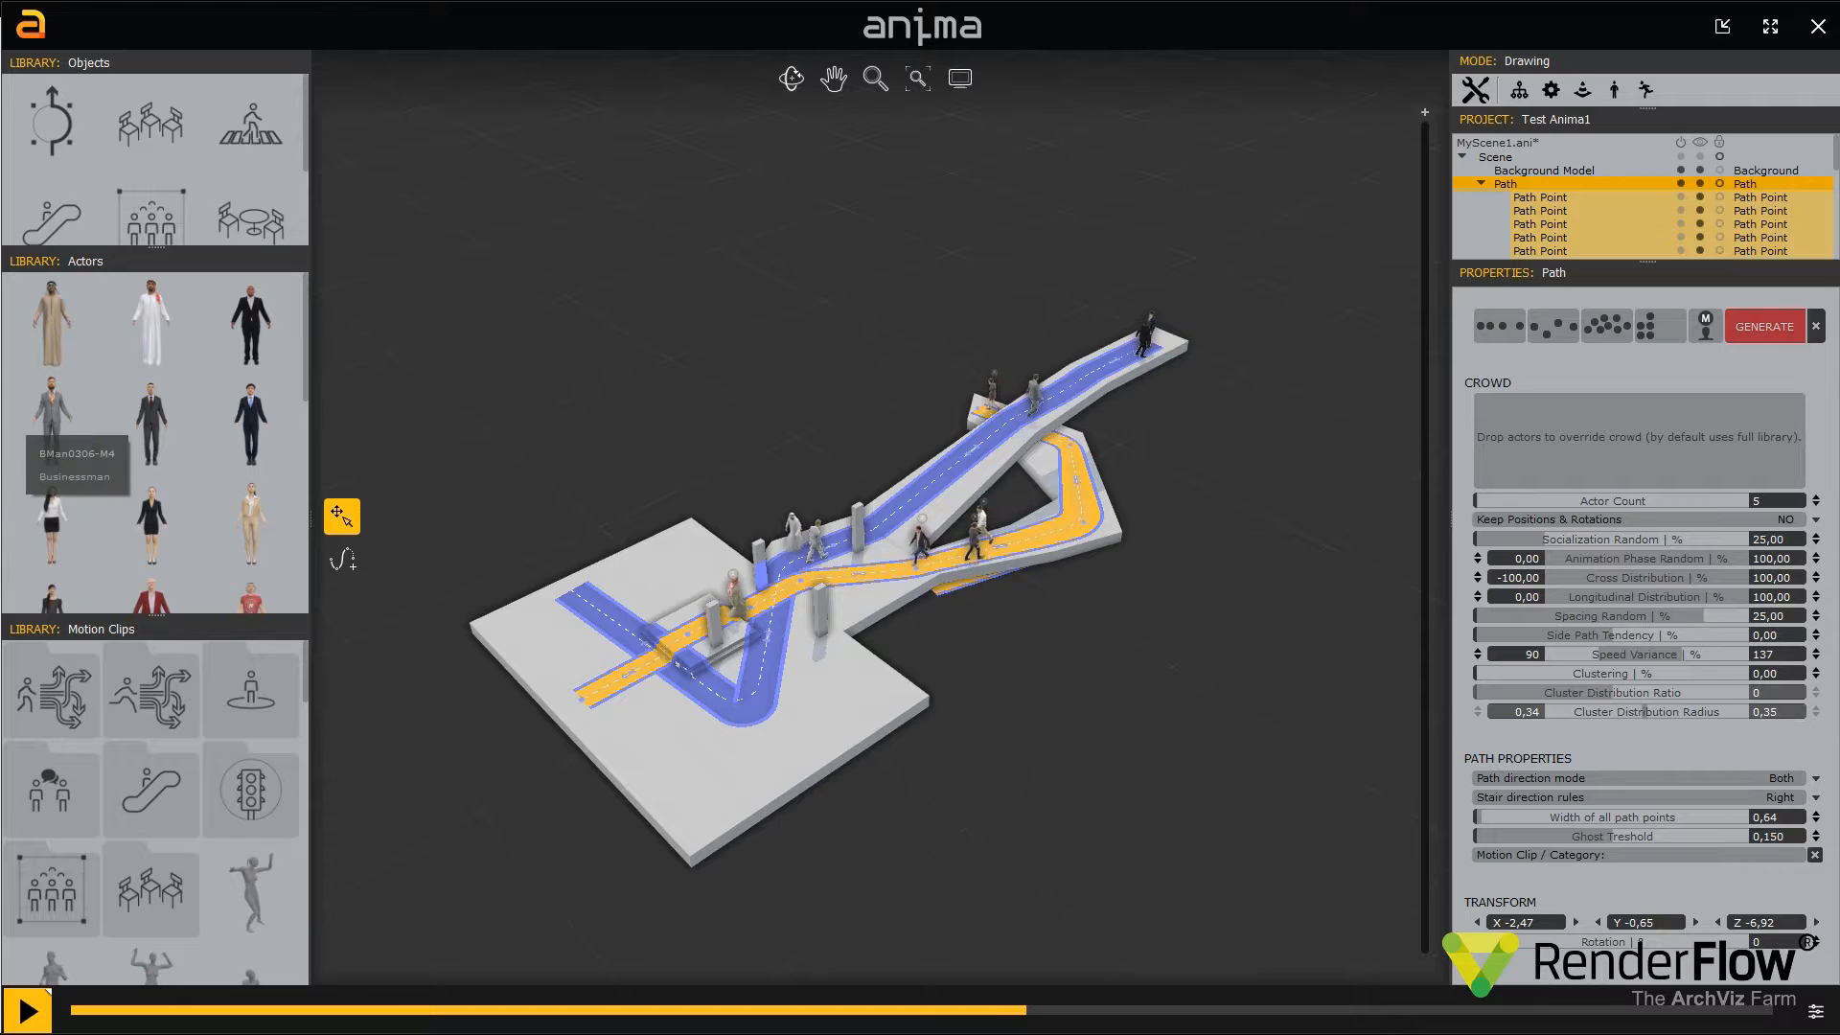
key(space)
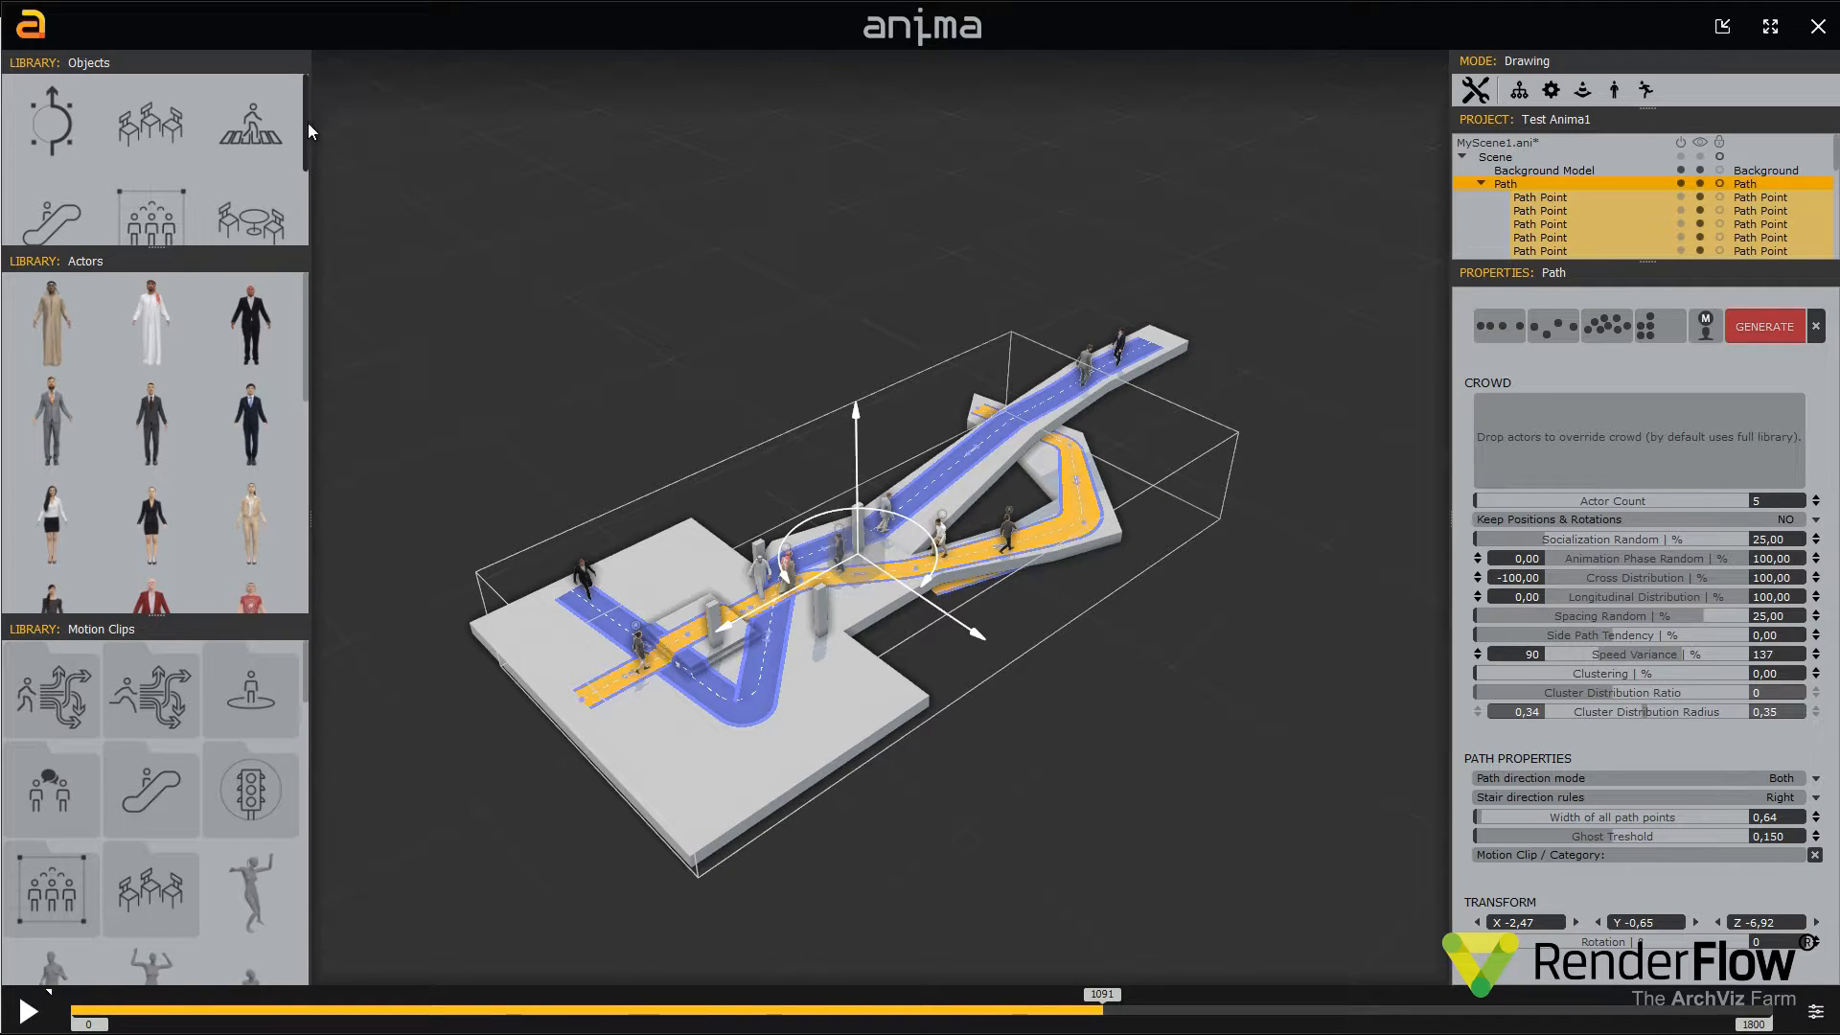
Look through the available object types and examine the clip and position properties of three individual actors on the paths
drag(308, 123, 308, 188)
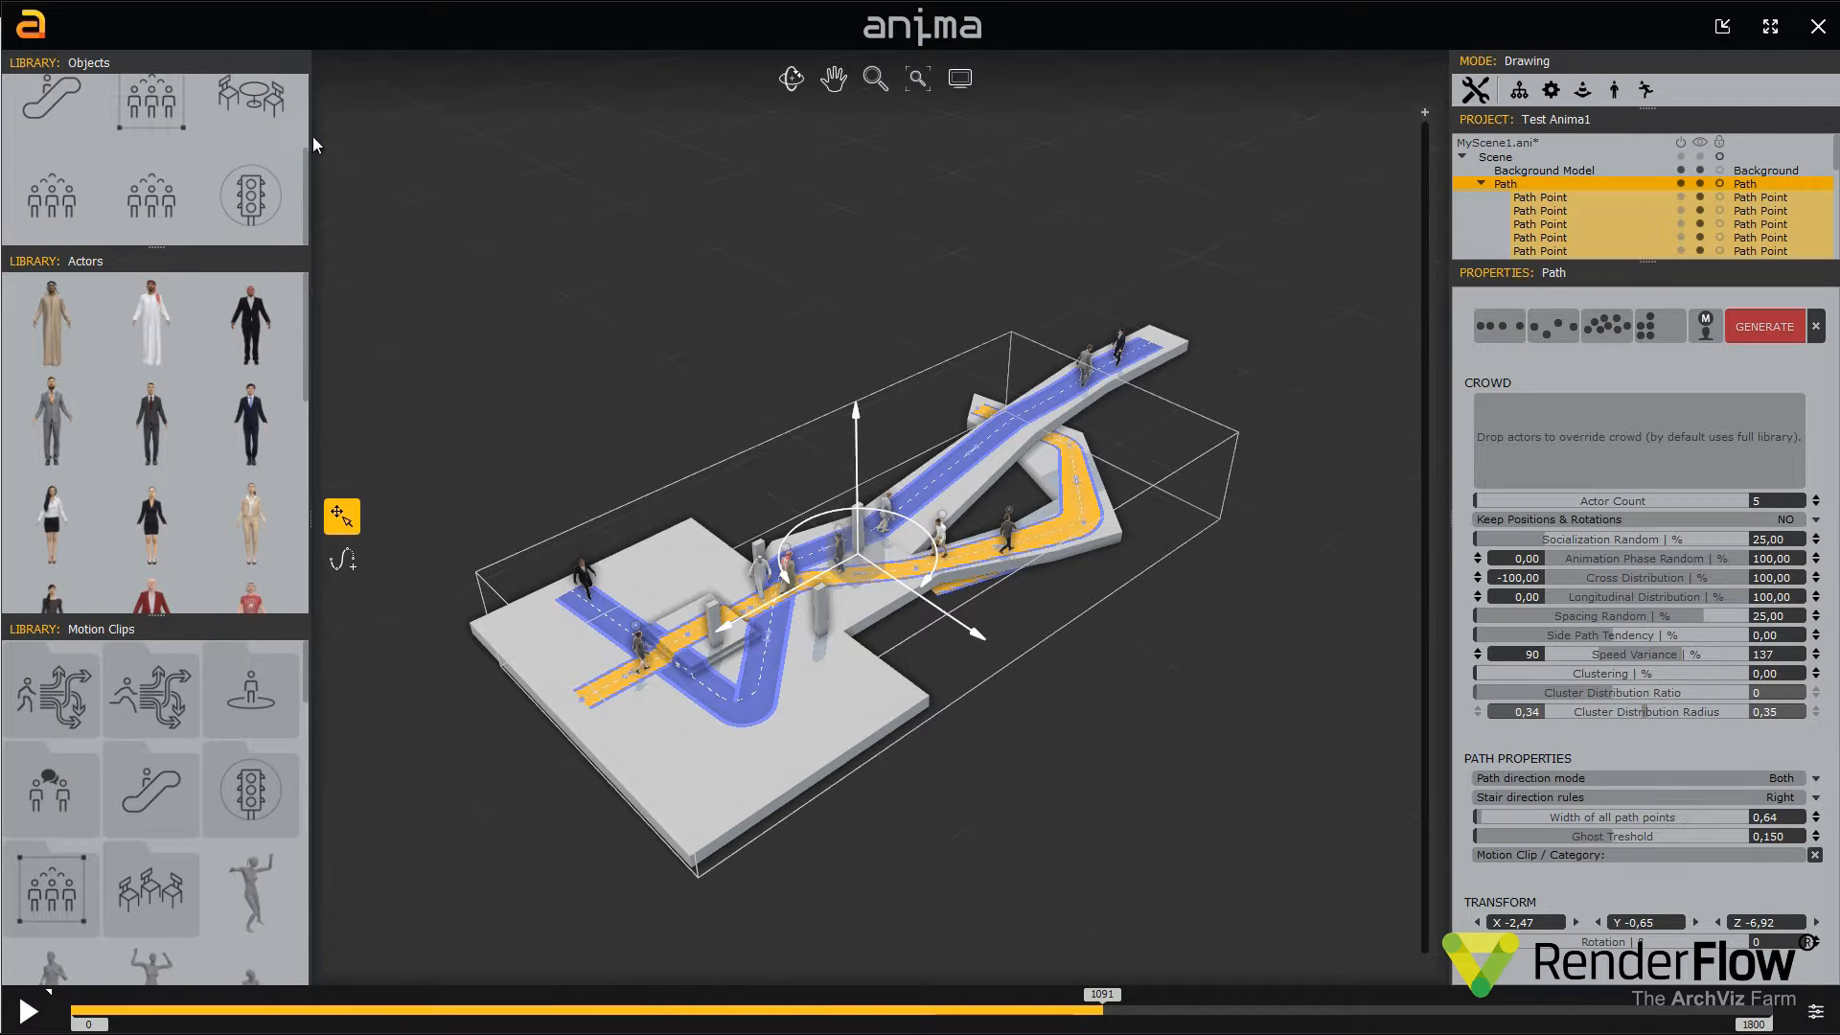
click(306, 90)
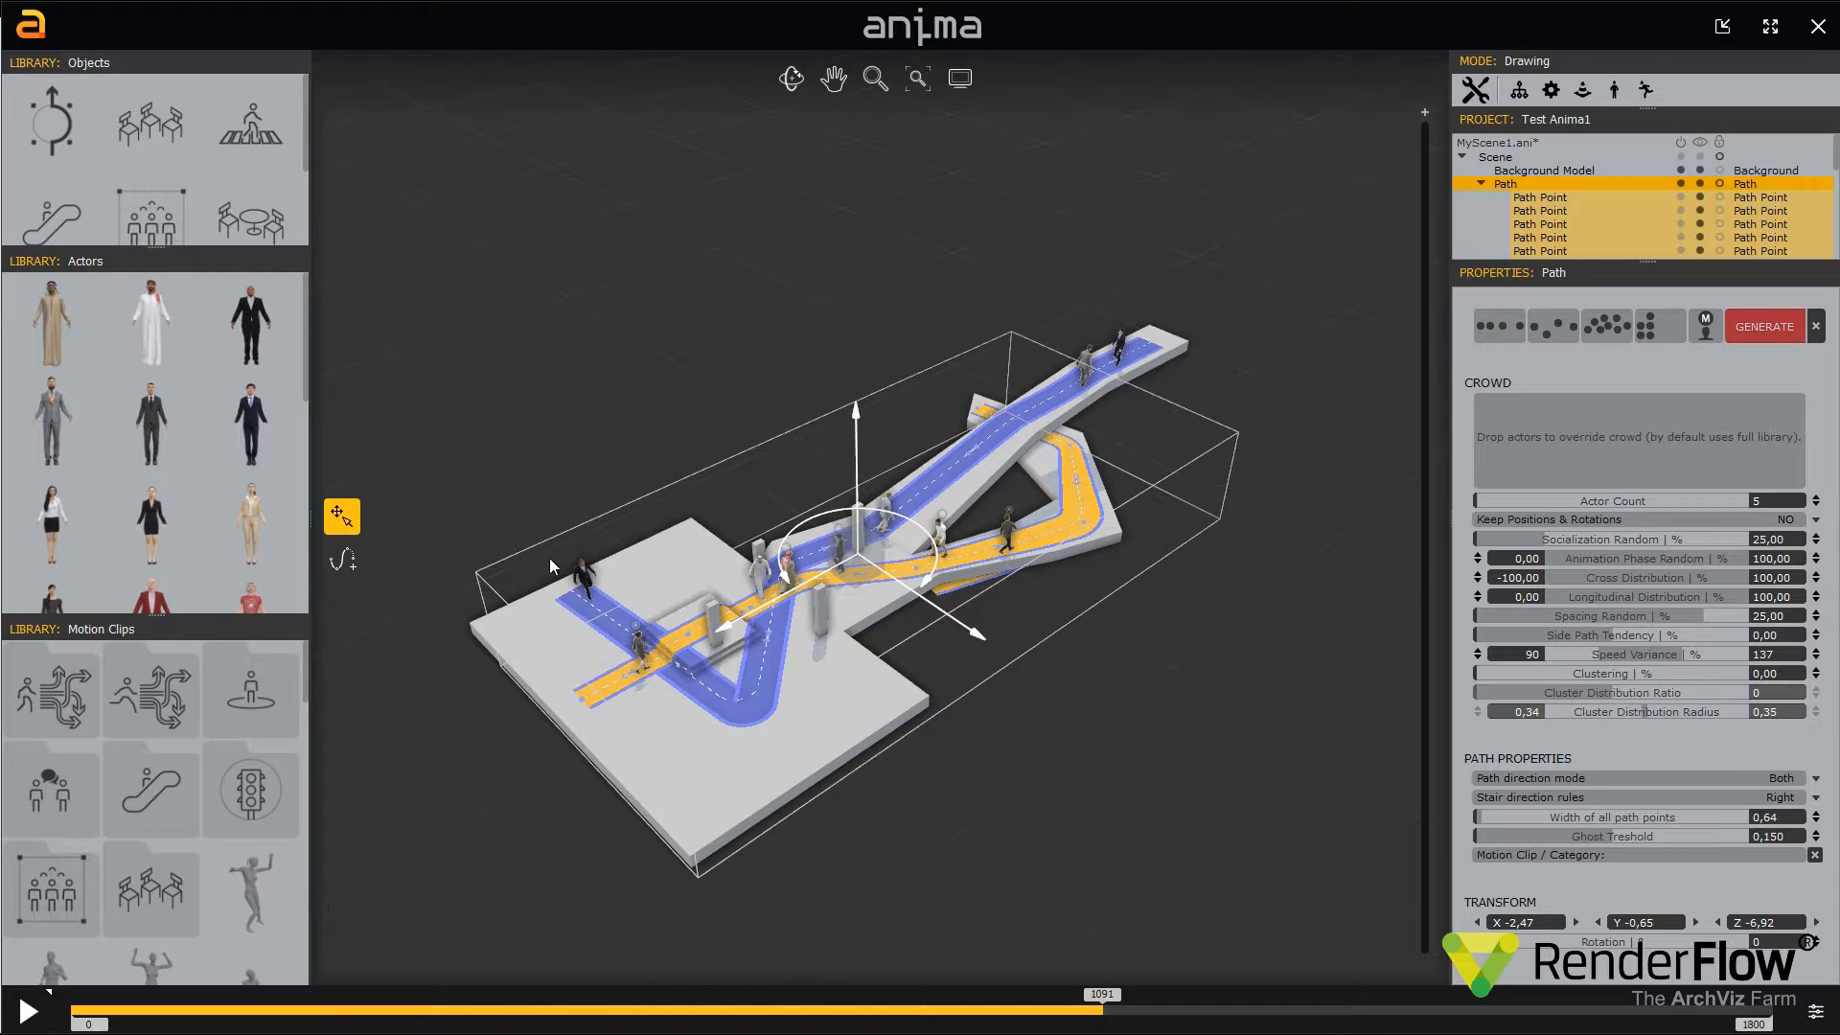
click(586, 580)
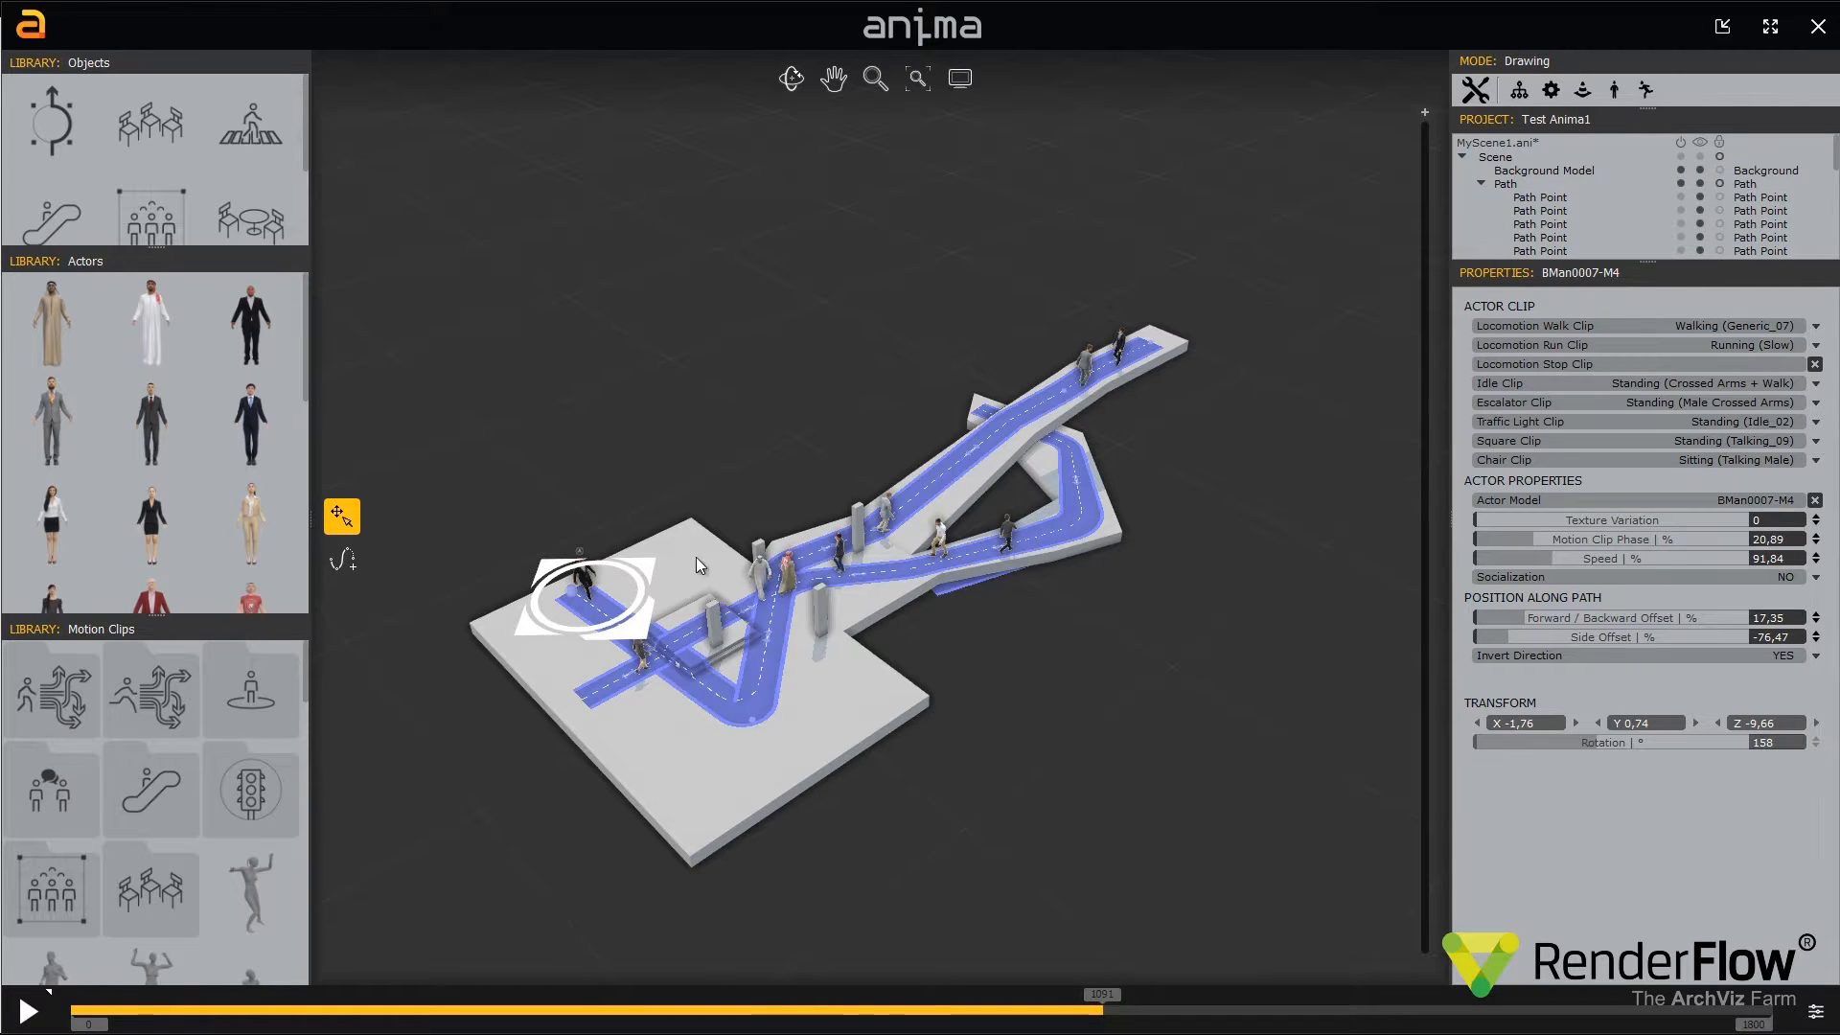
click(874, 530)
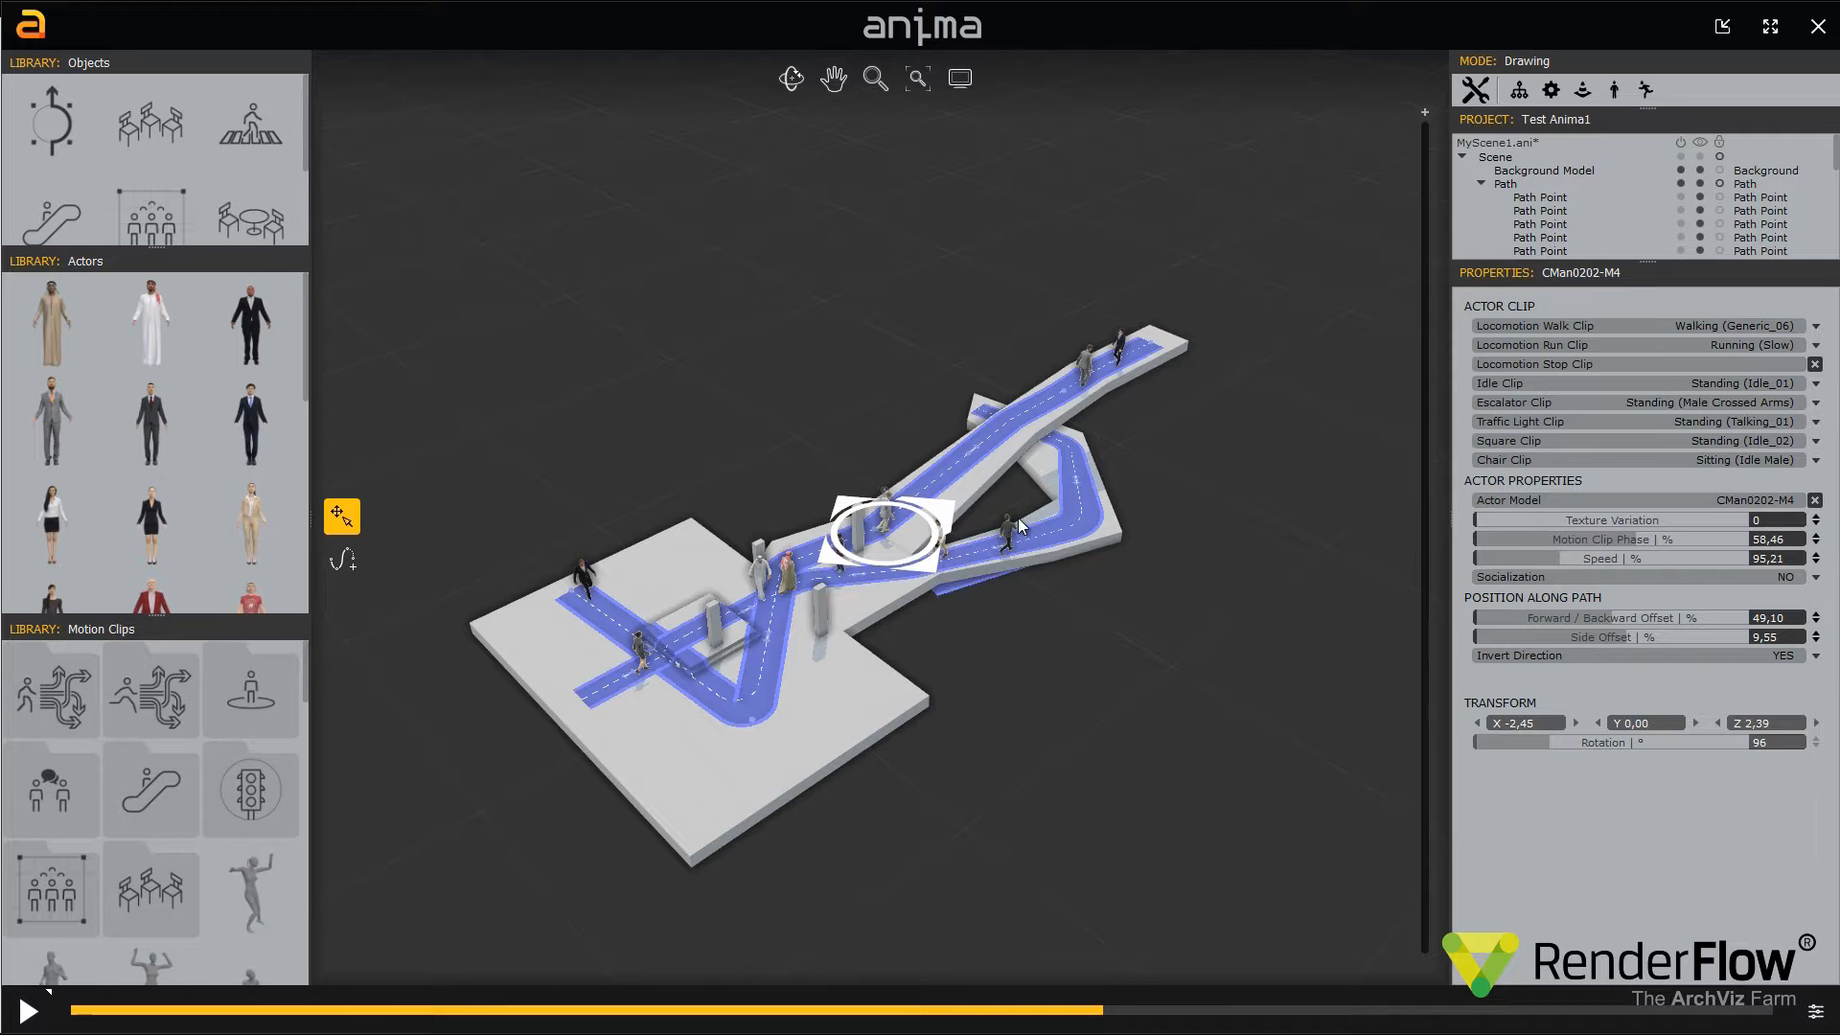
click(1021, 555)
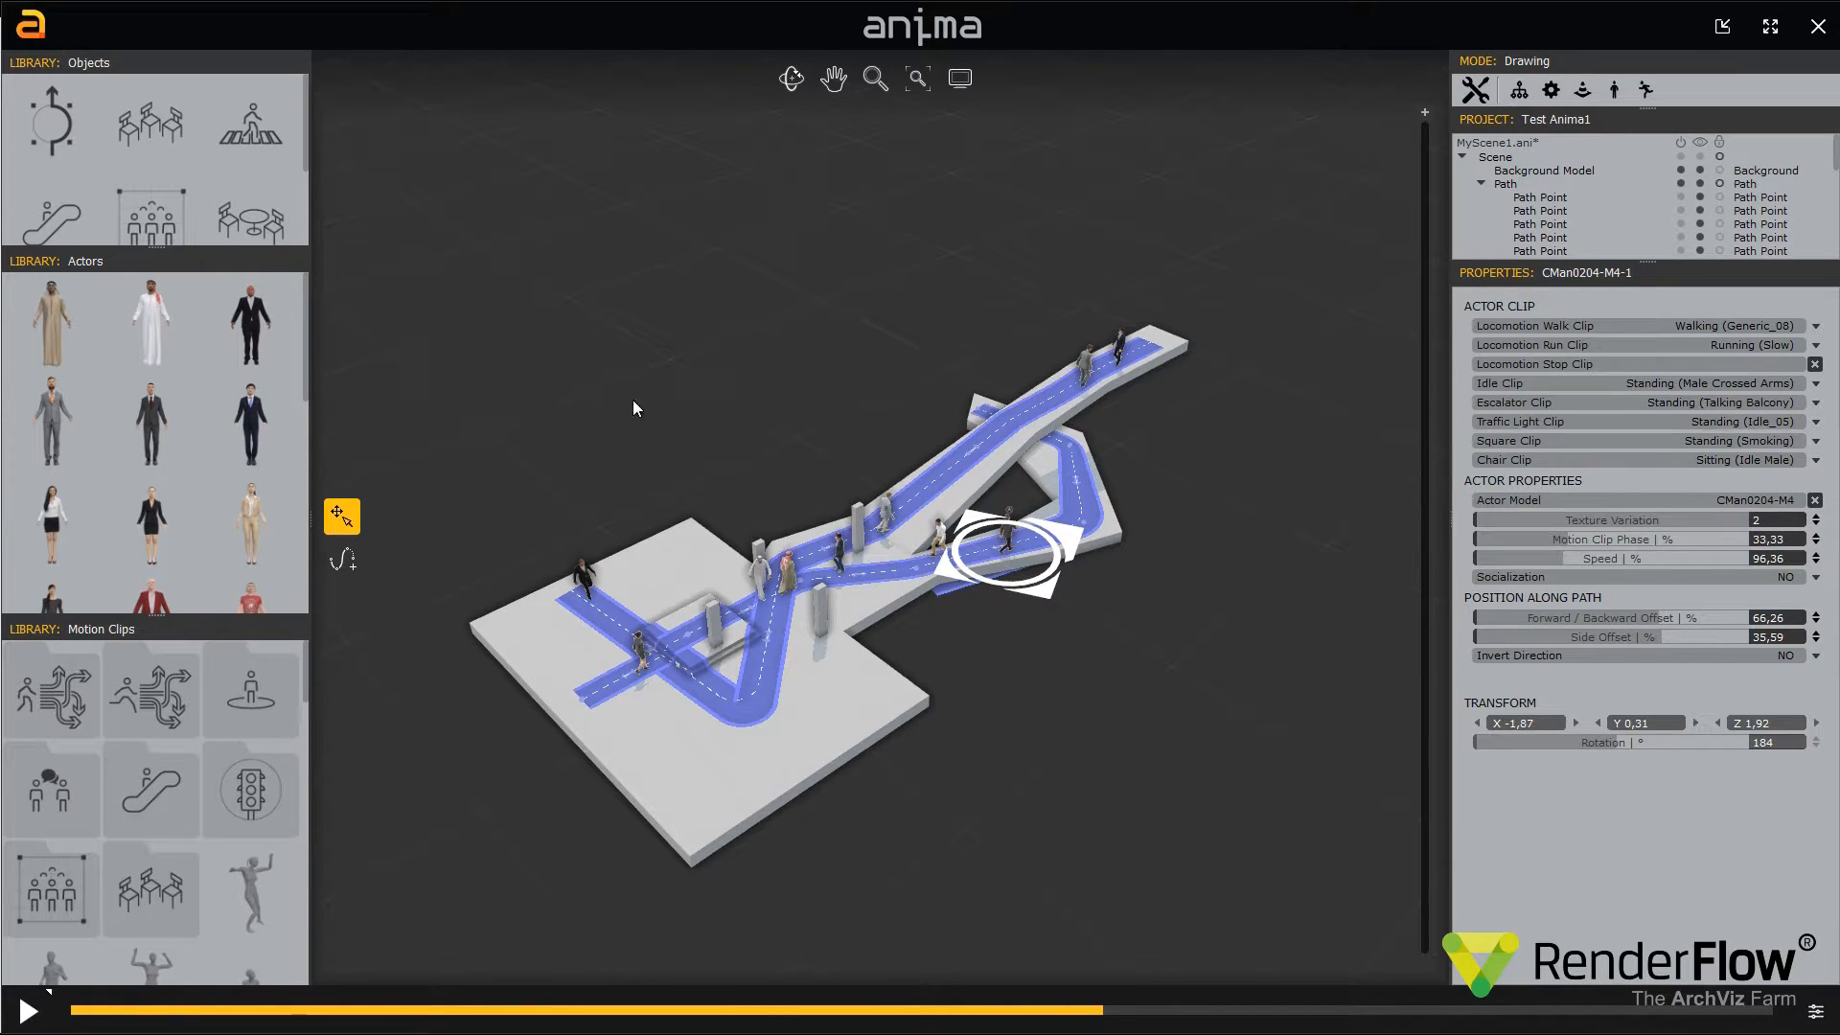
Replace the model of the actor walking near the platform's raised step with the suited businessman BMan0310-M4 from the actor library
drag(251, 410, 340, 549)
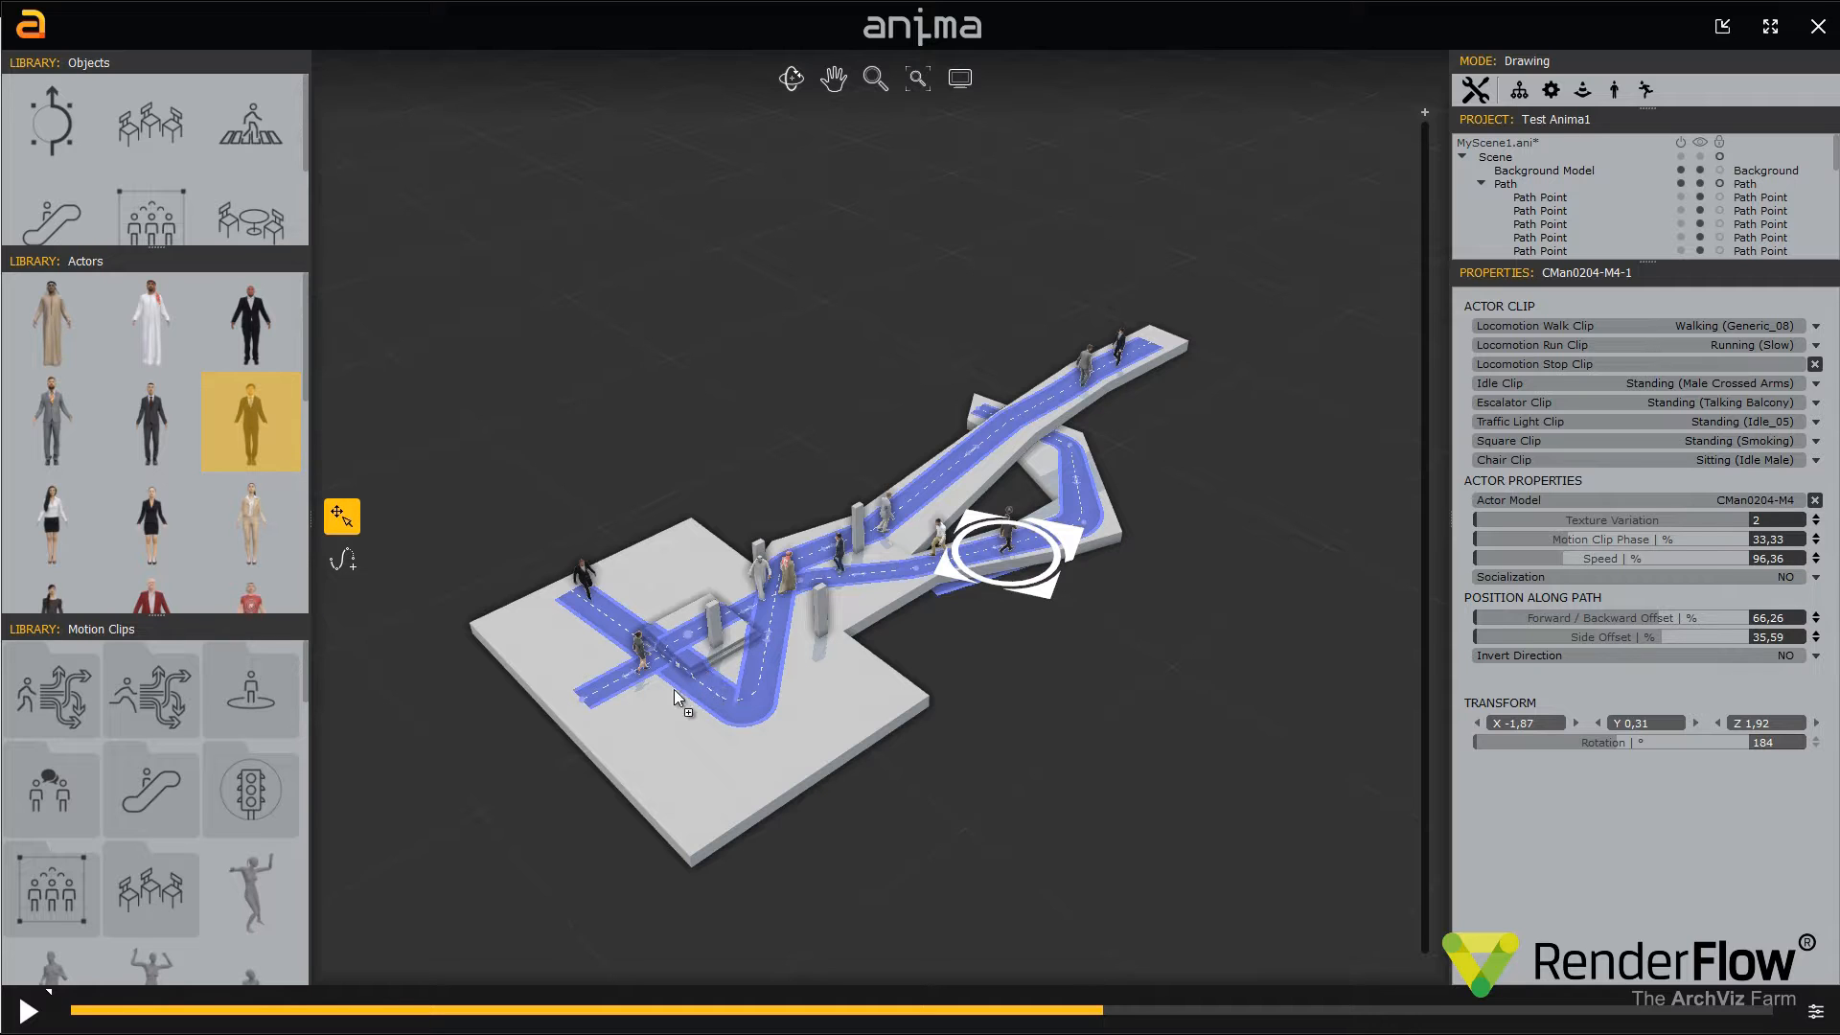
drag(642, 671, 646, 672)
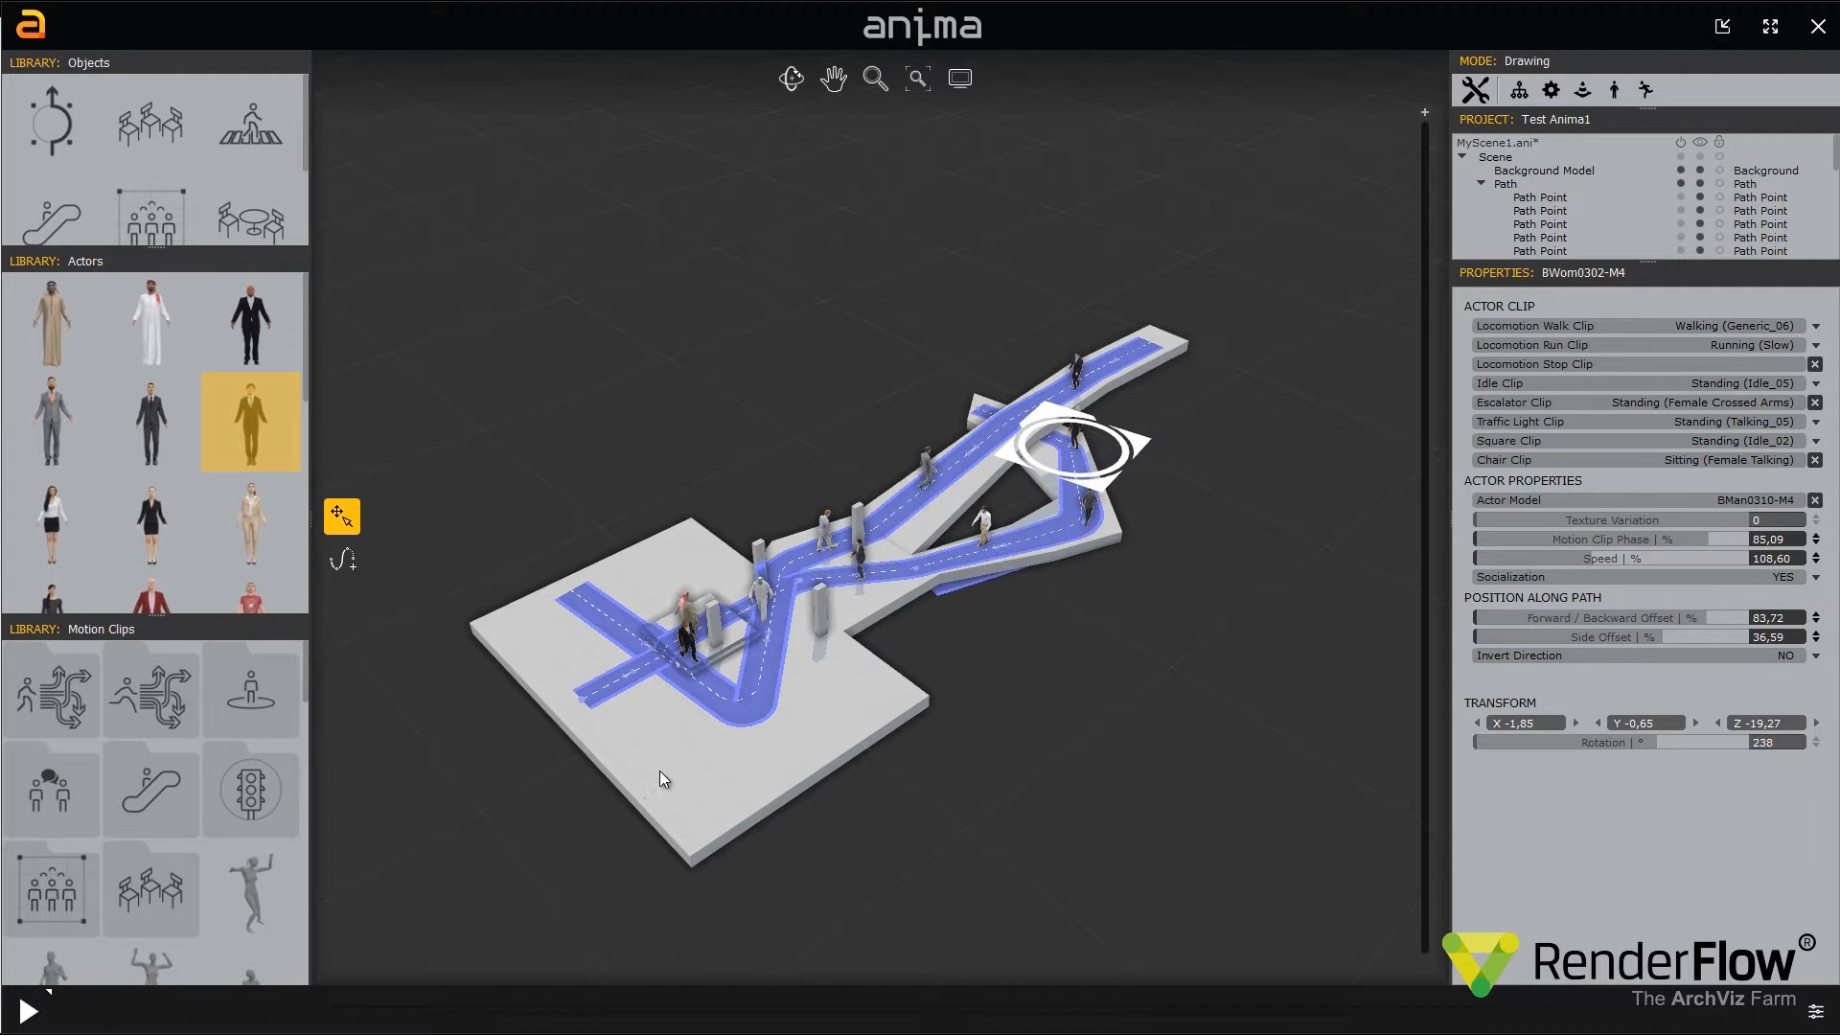
click(502, 456)
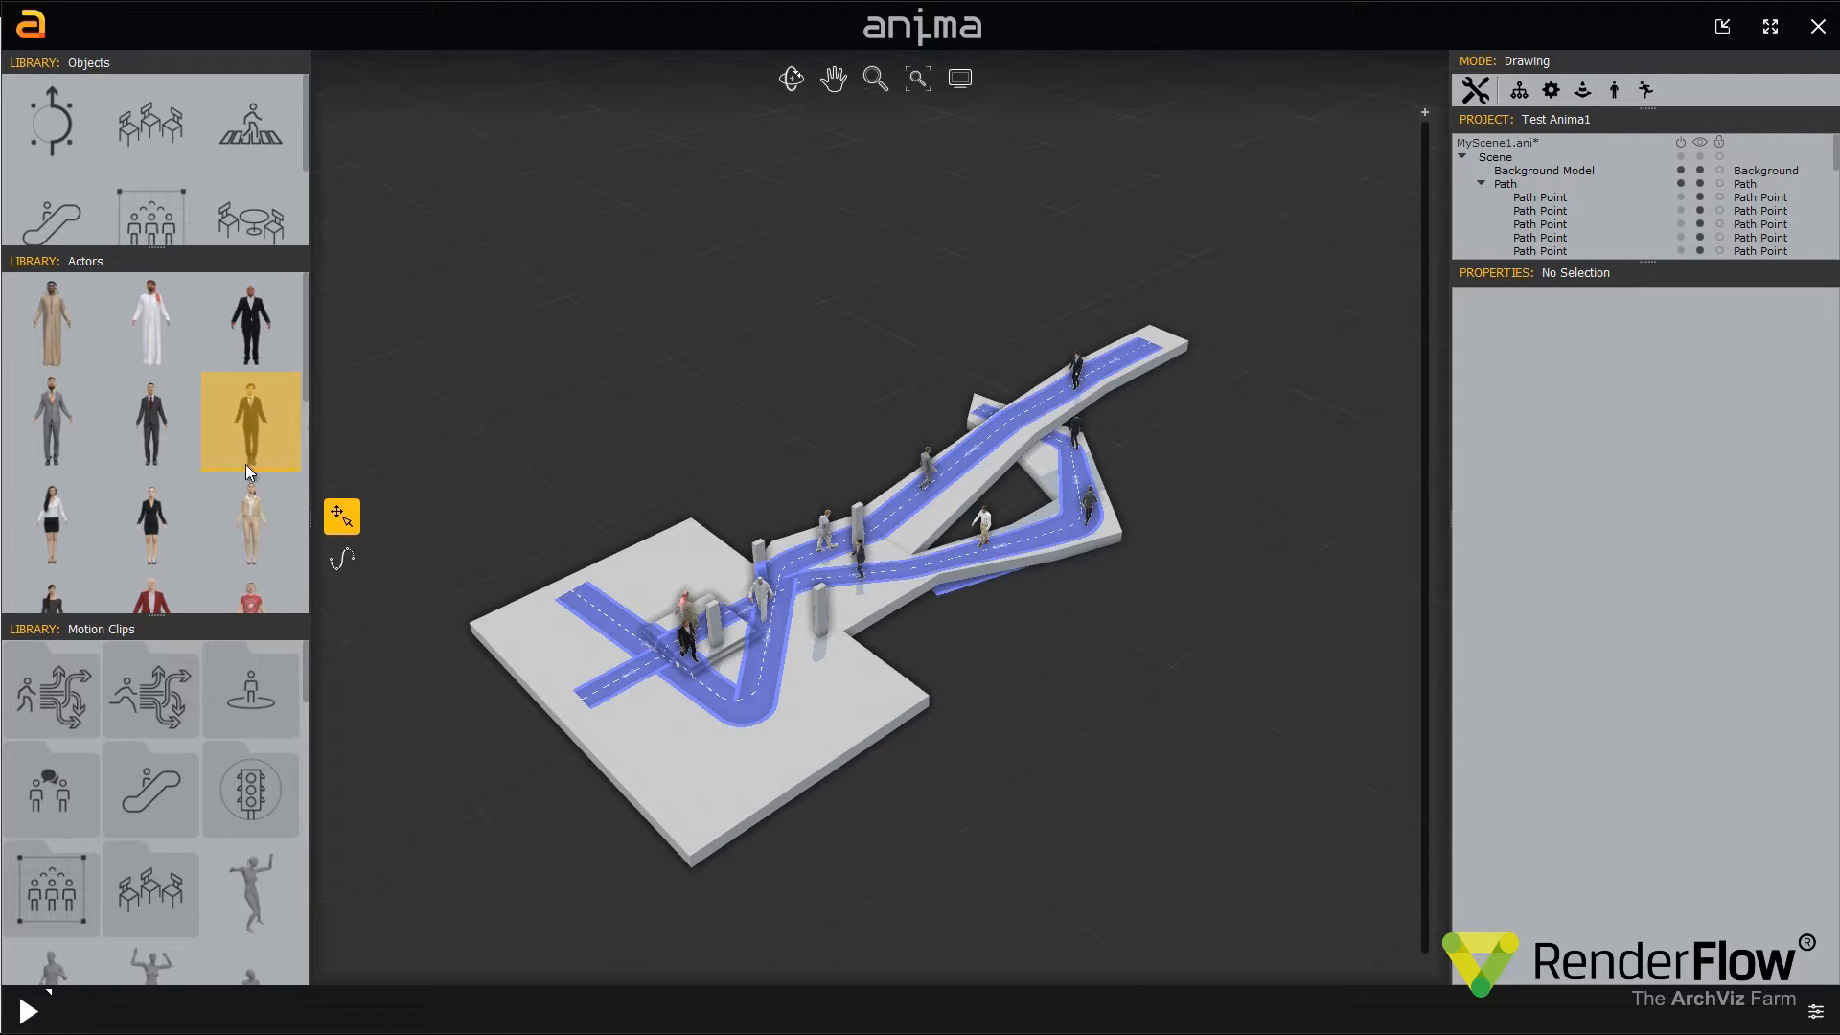
click(621, 605)
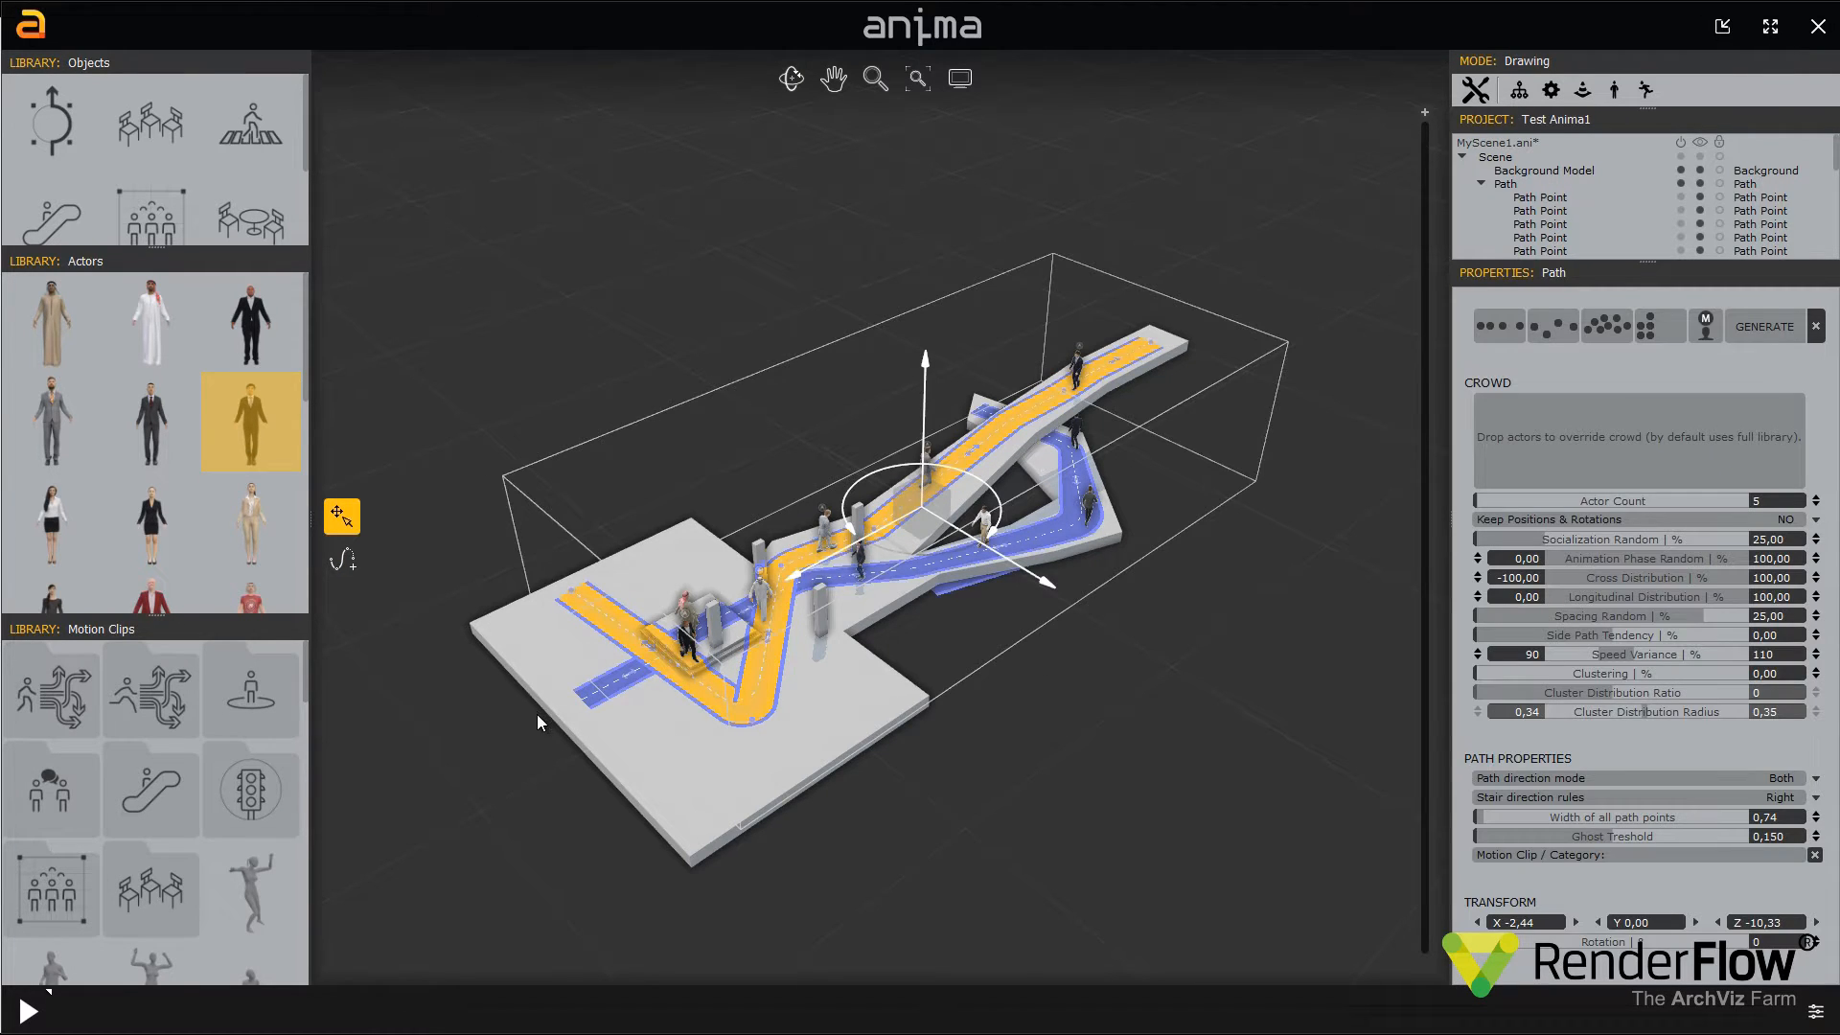
click(912, 741)
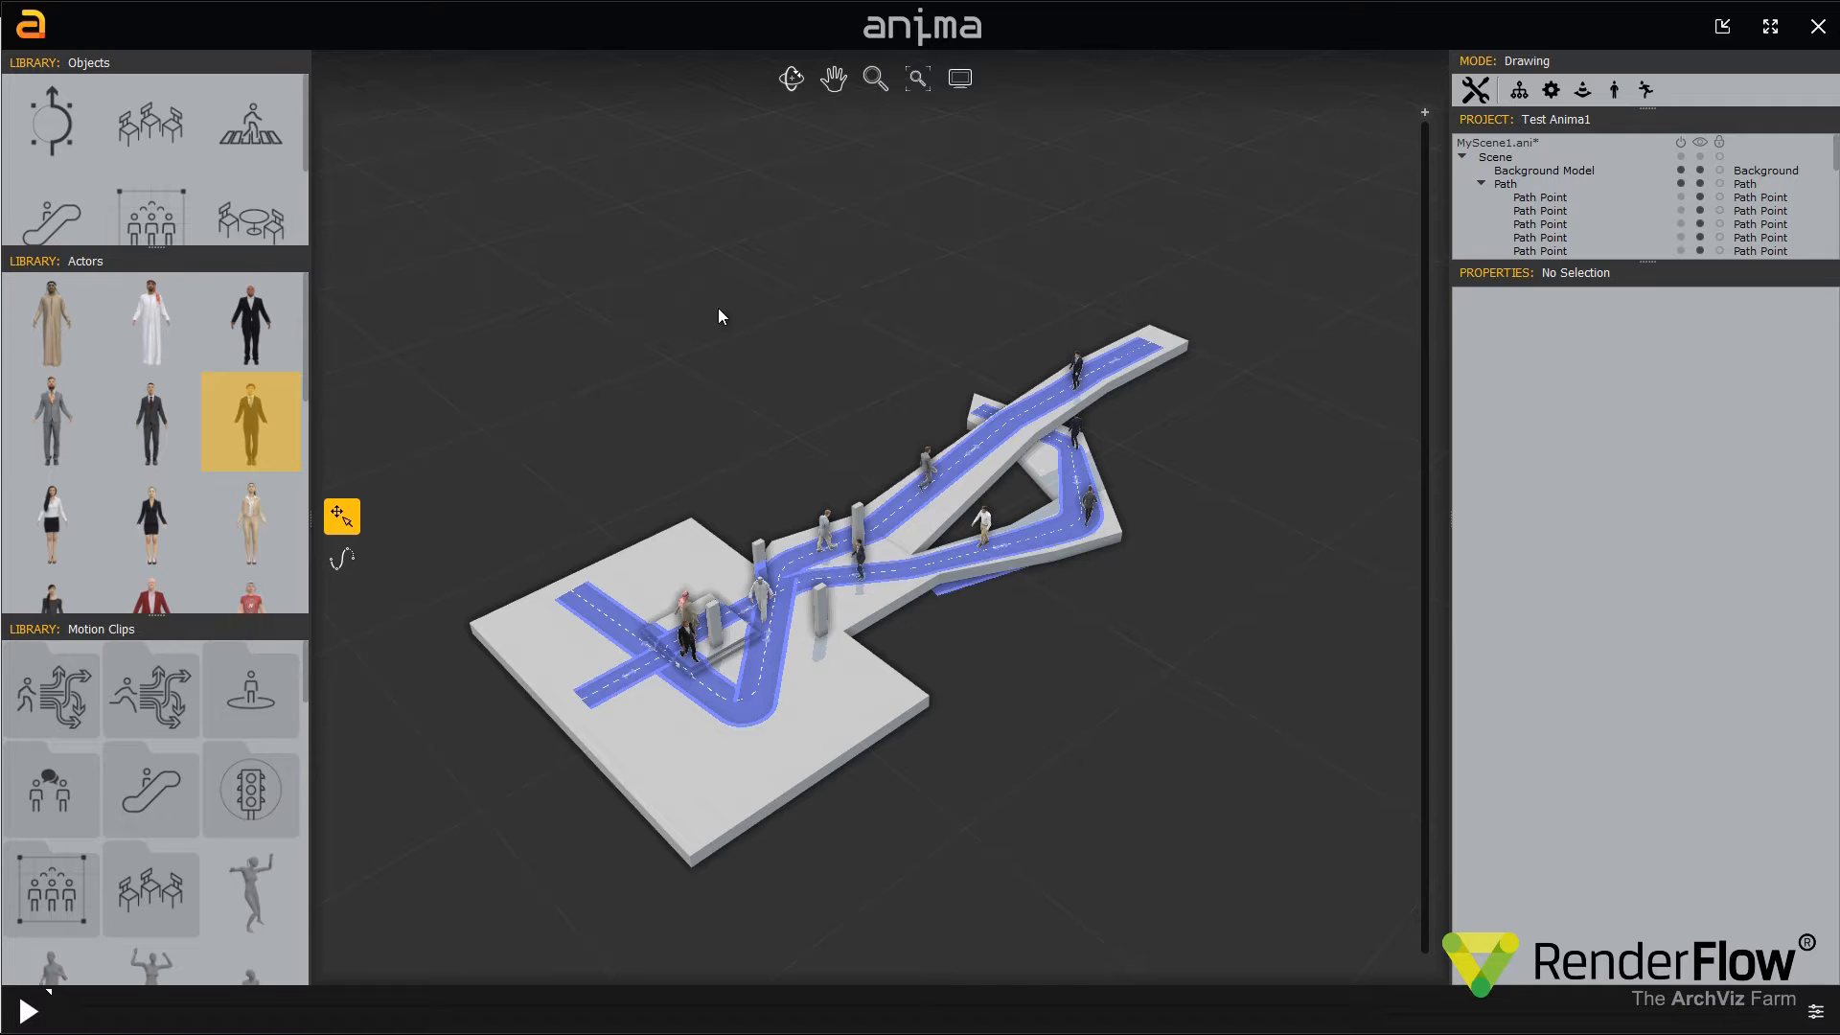
Play back the crowd animation, pause it, and save the anima project
click(38, 1023)
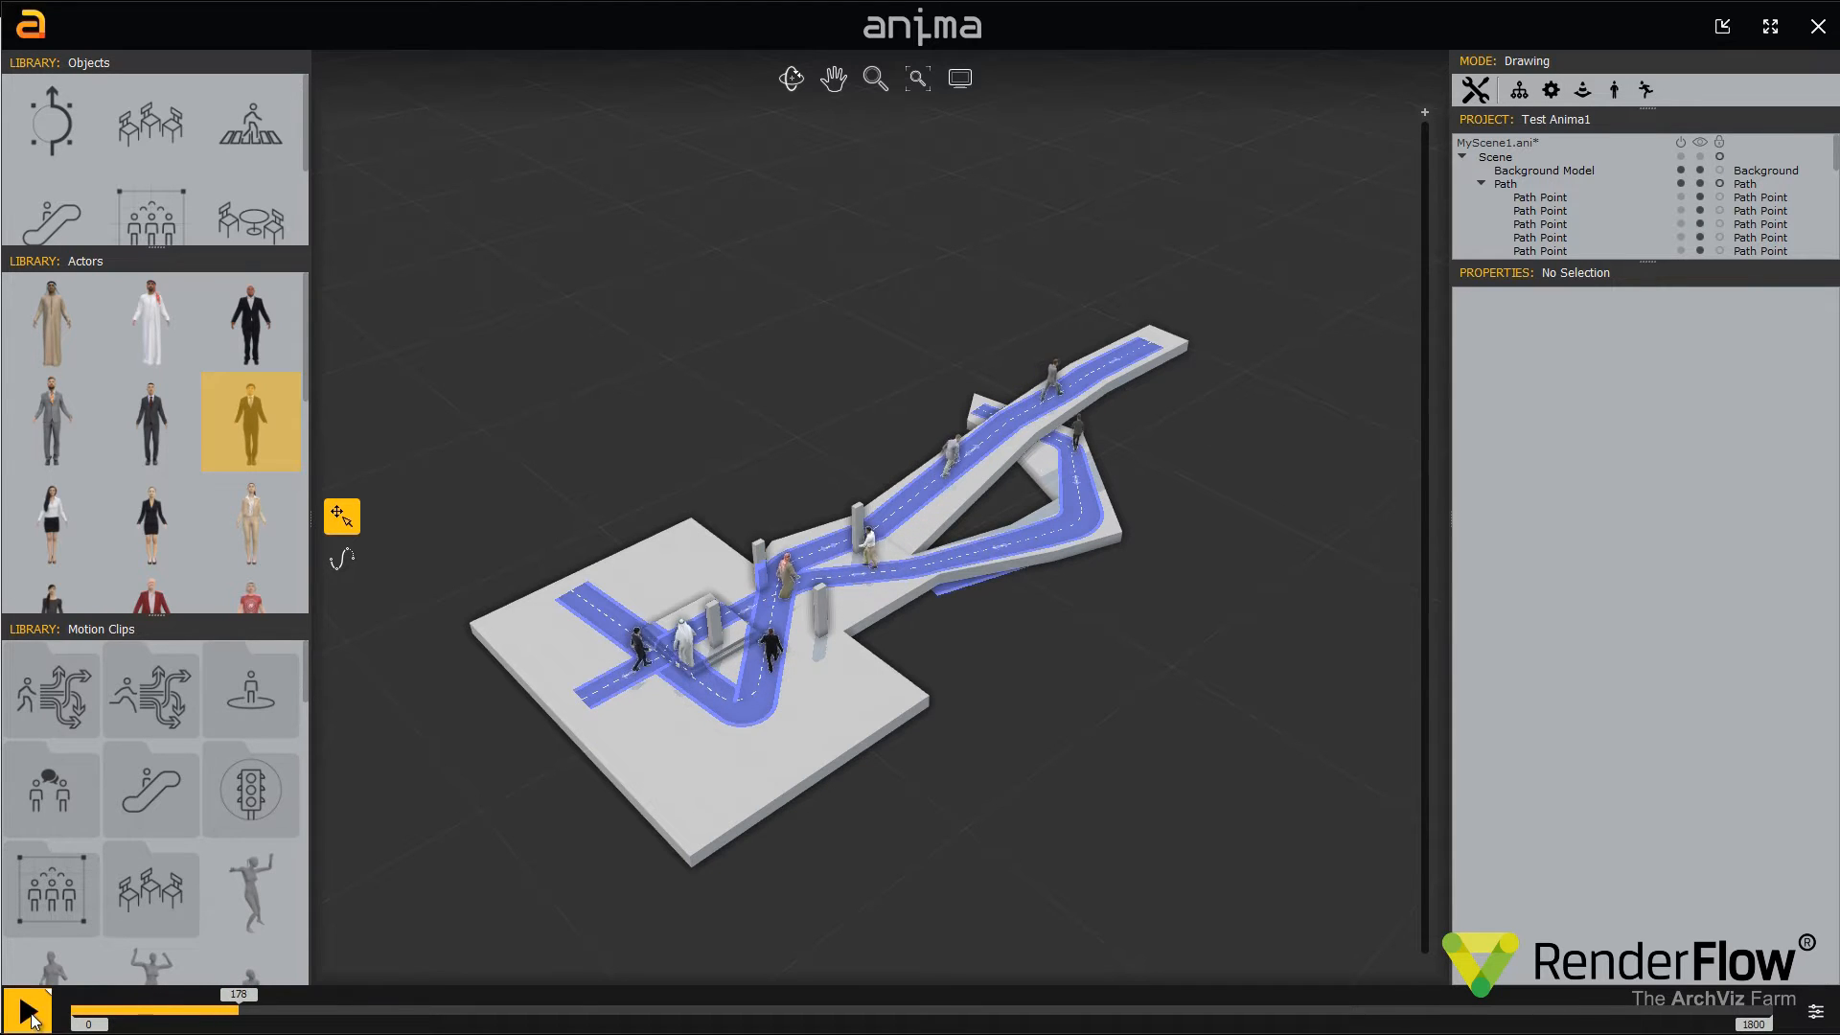
key(space)
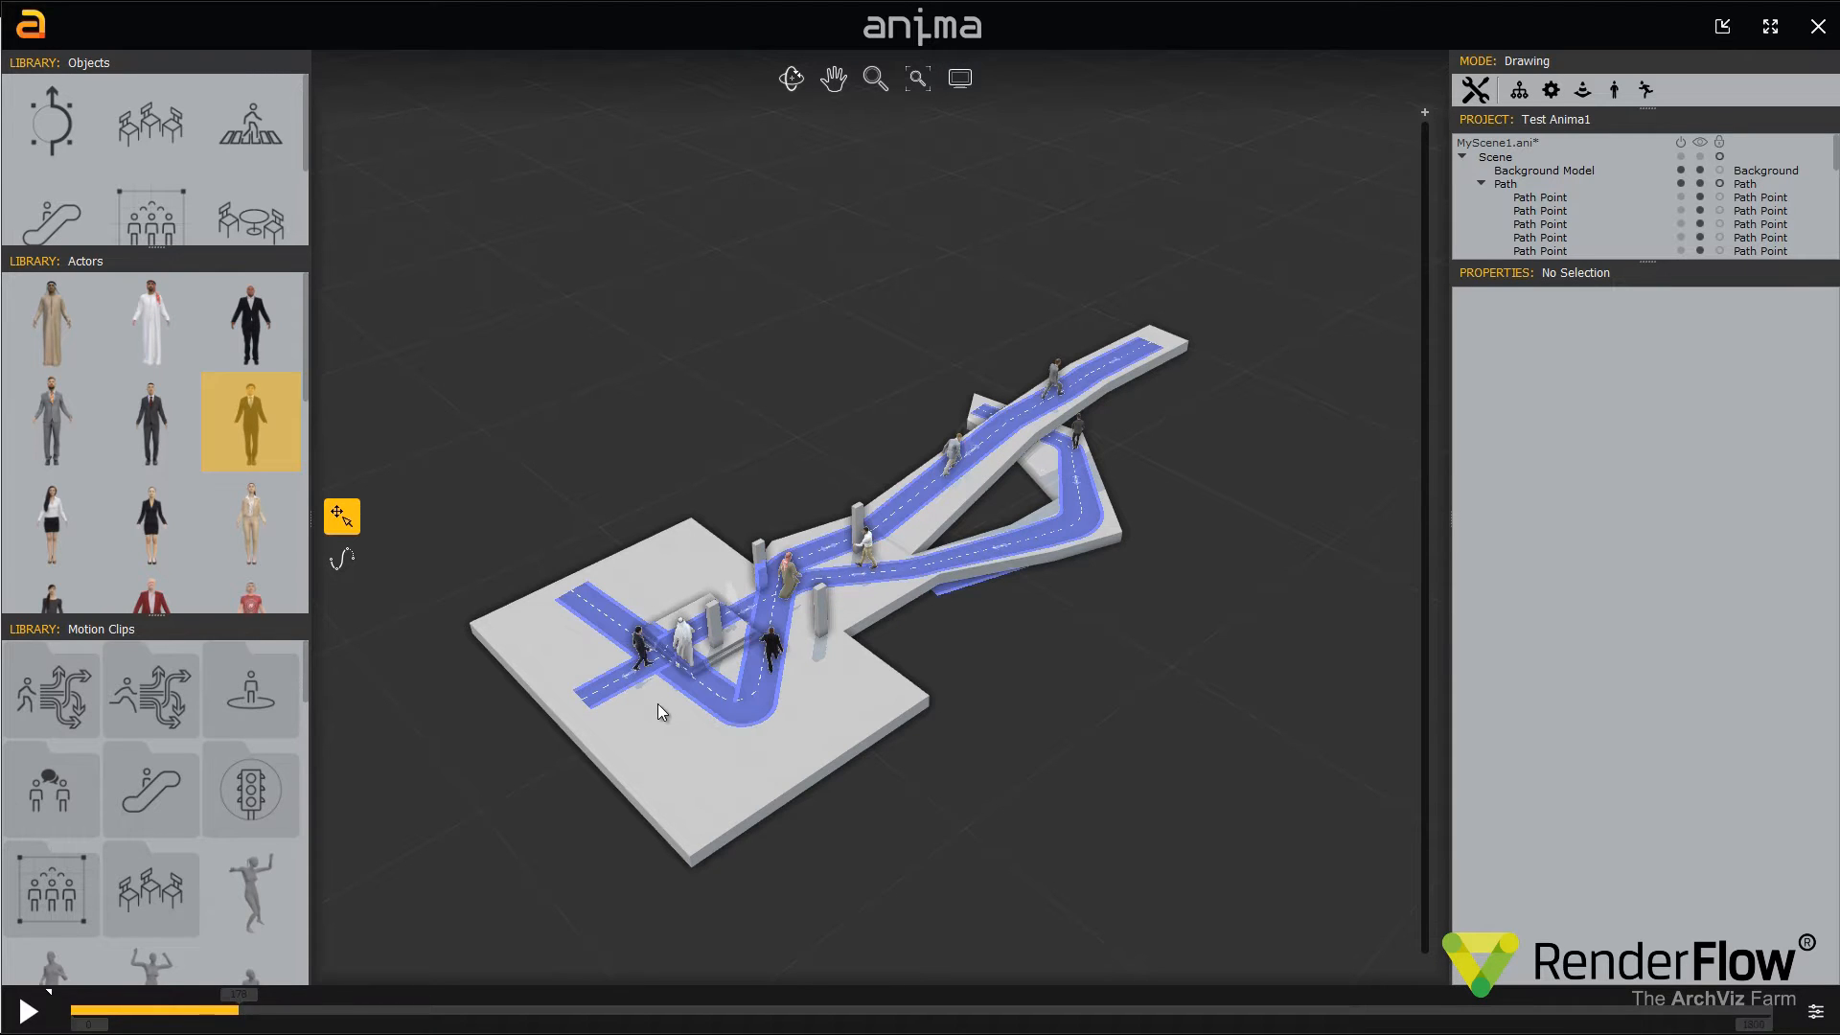
click(30, 29)
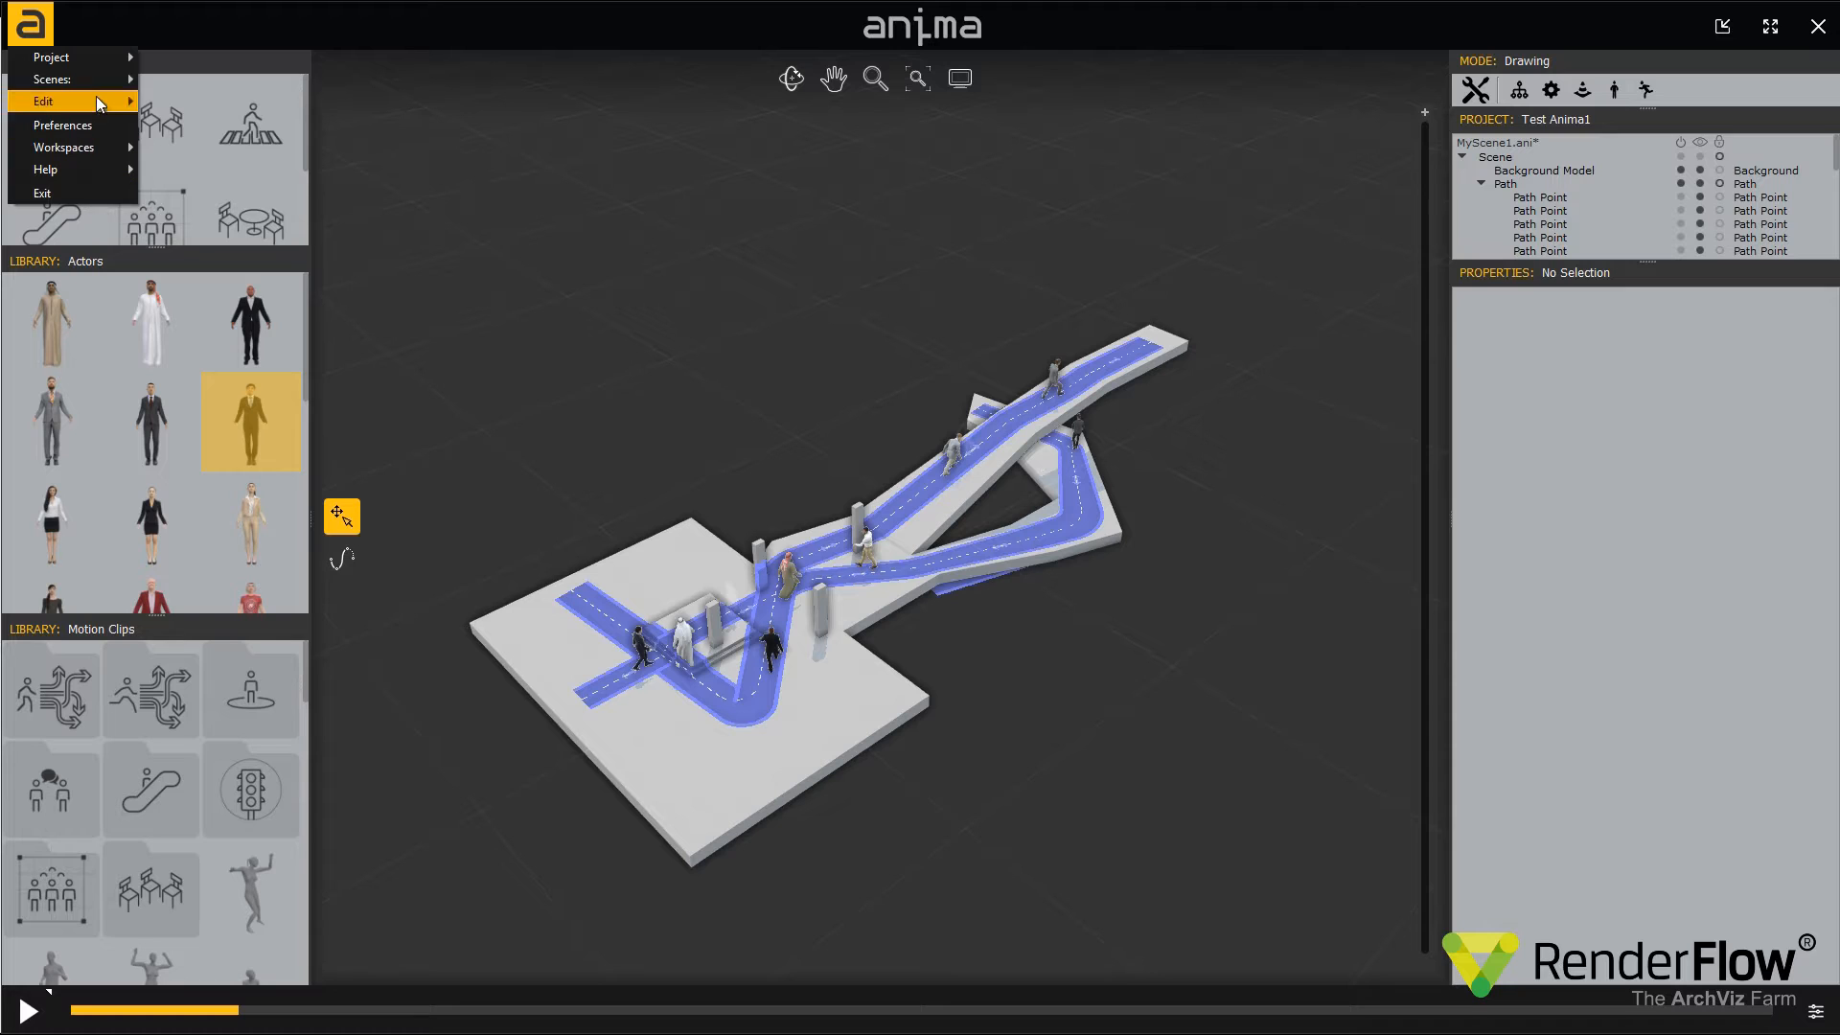
mouse_move(97, 61)
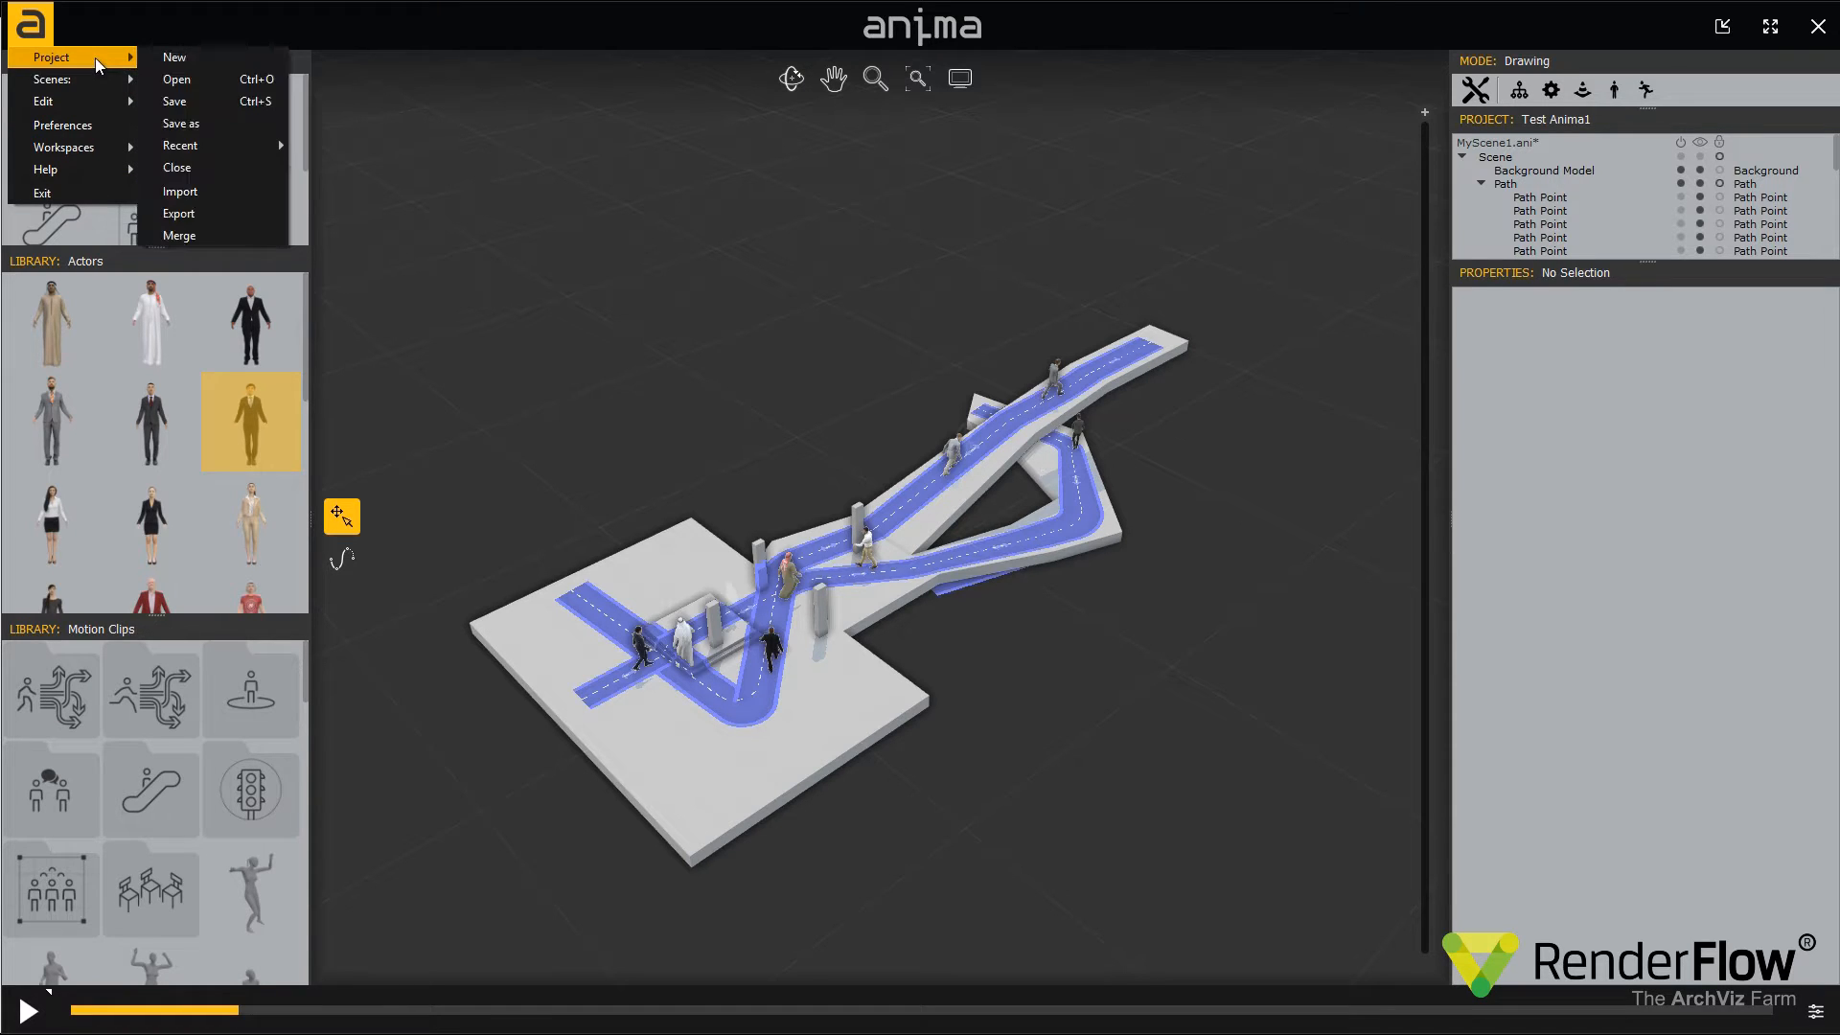
click(192, 101)
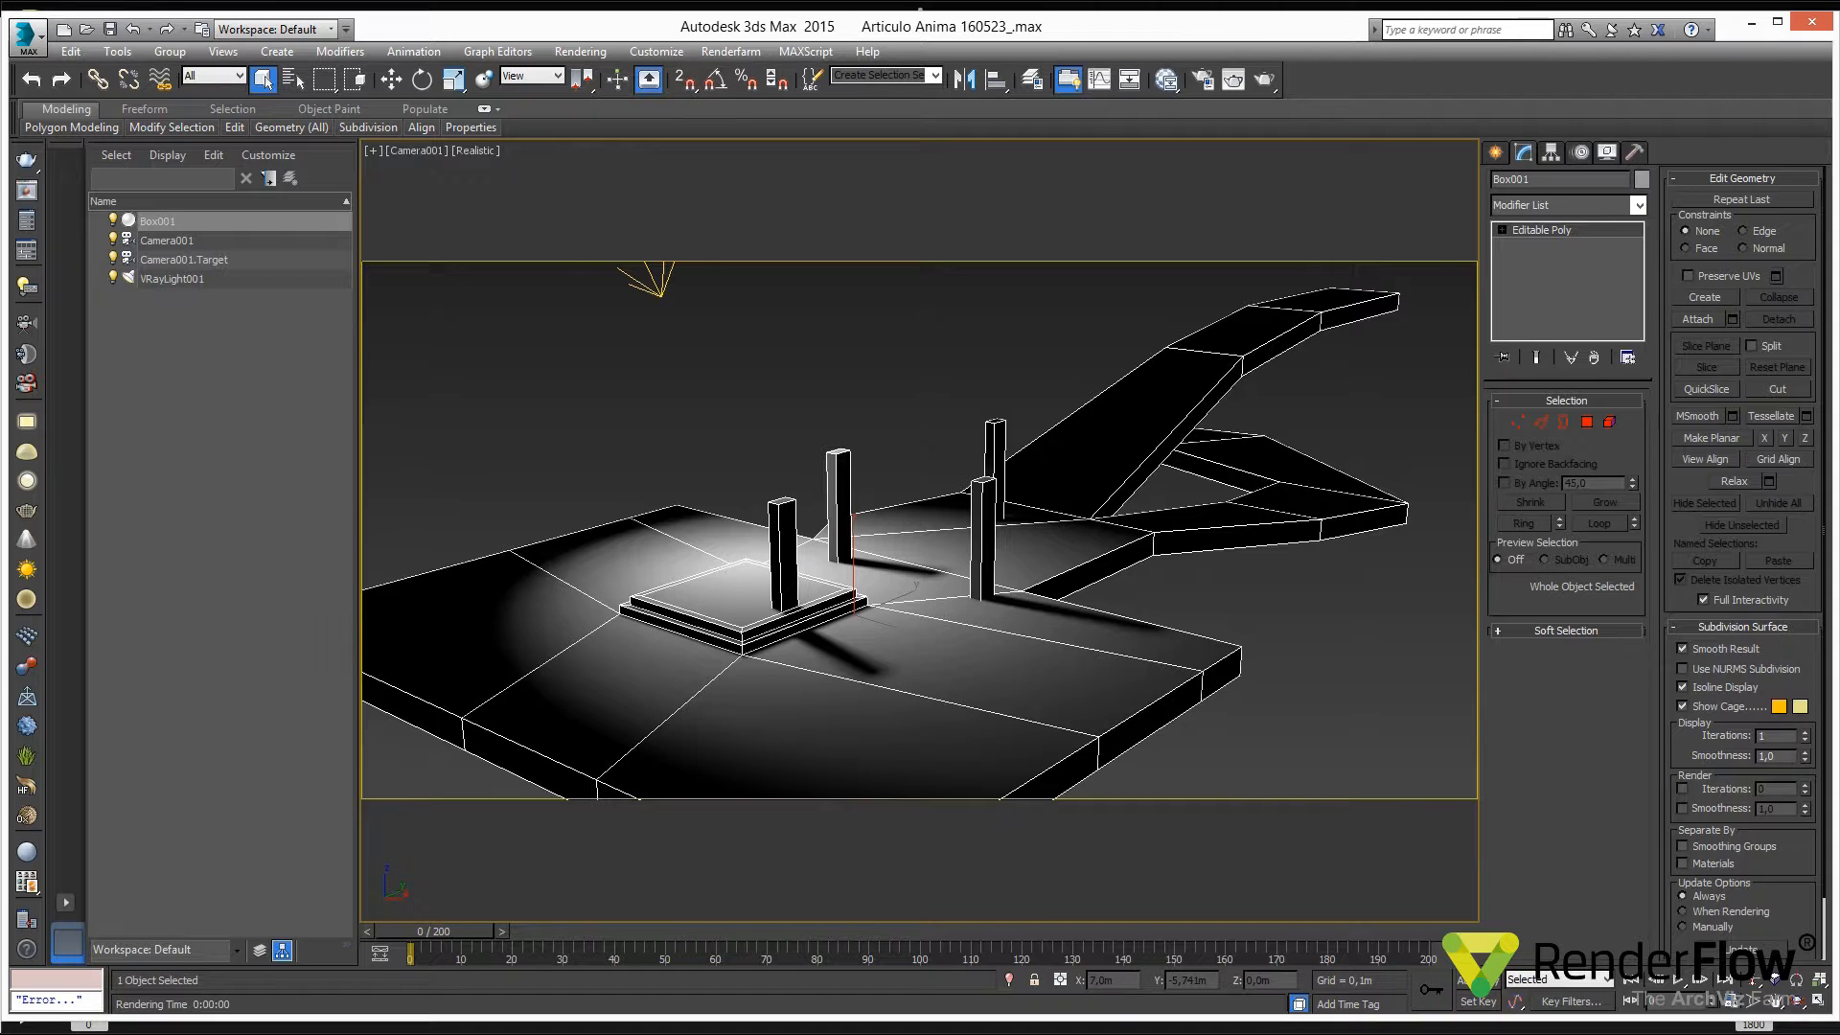
Switch to 3ds Max and import Test Anima1.aniproj from the Test Anima1 folder, loading the scene MyScene1.ani
click(29, 36)
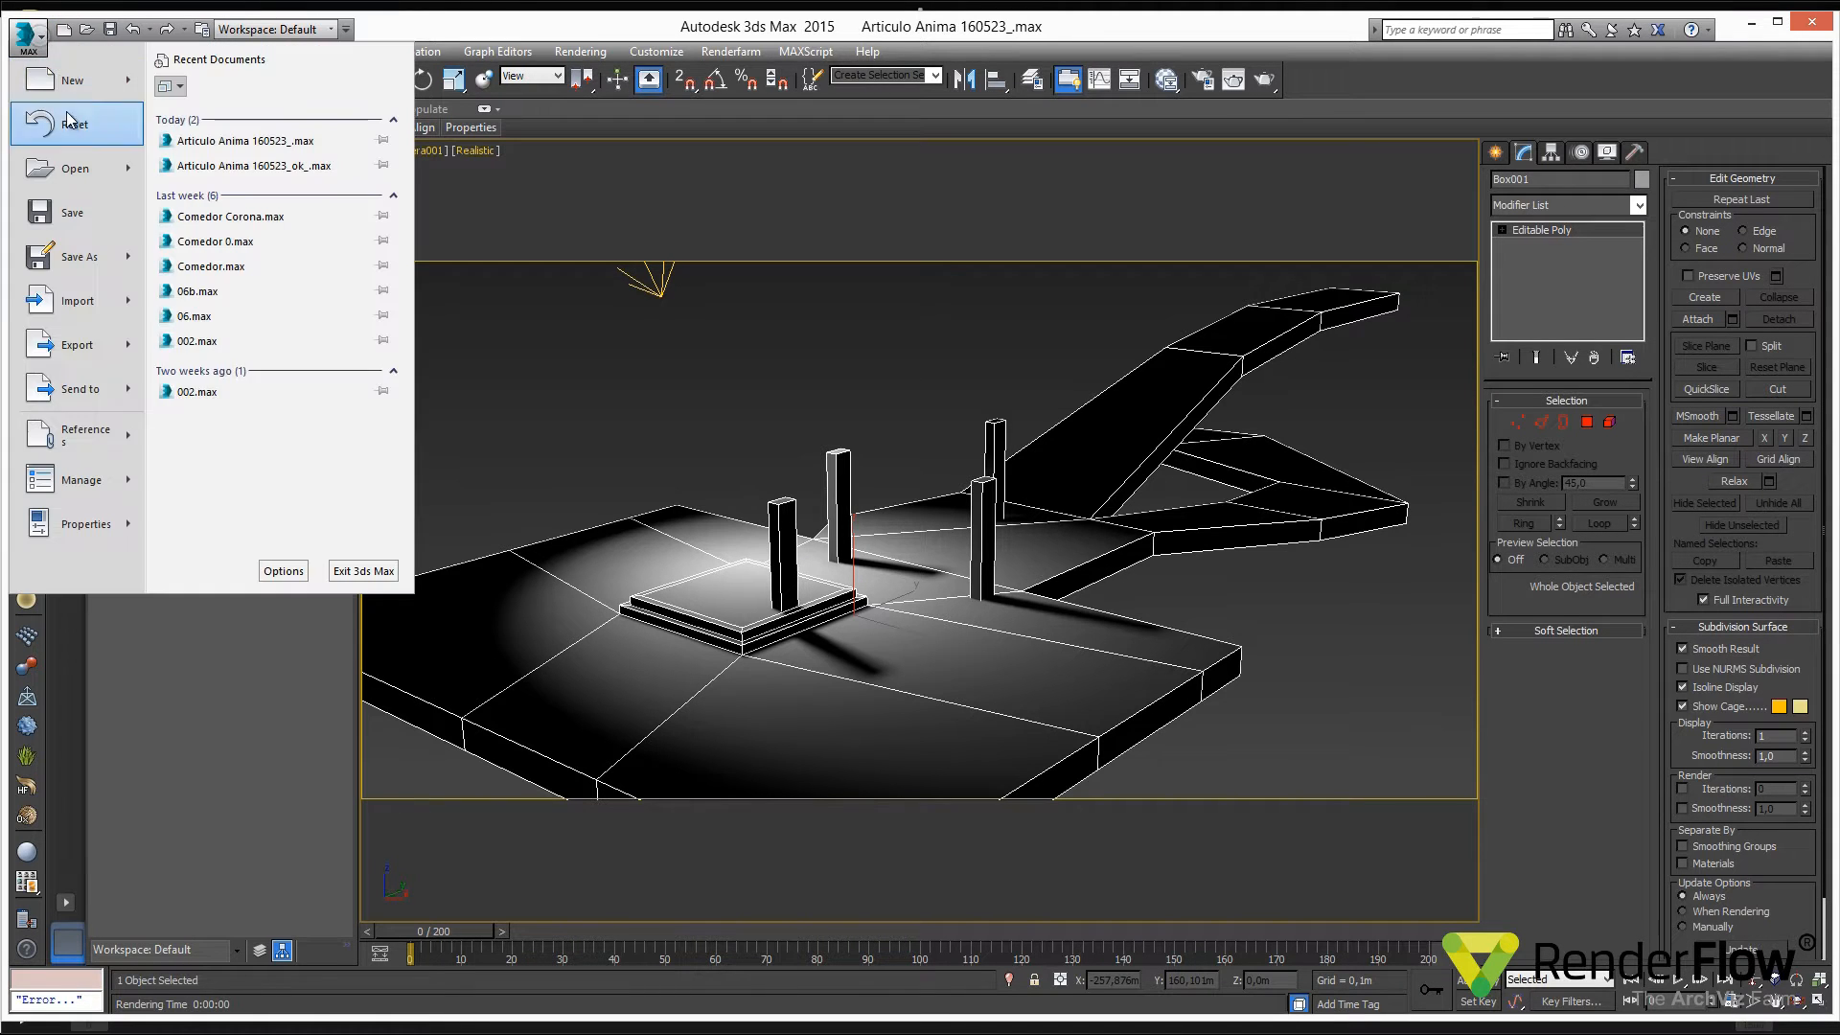
click(91, 290)
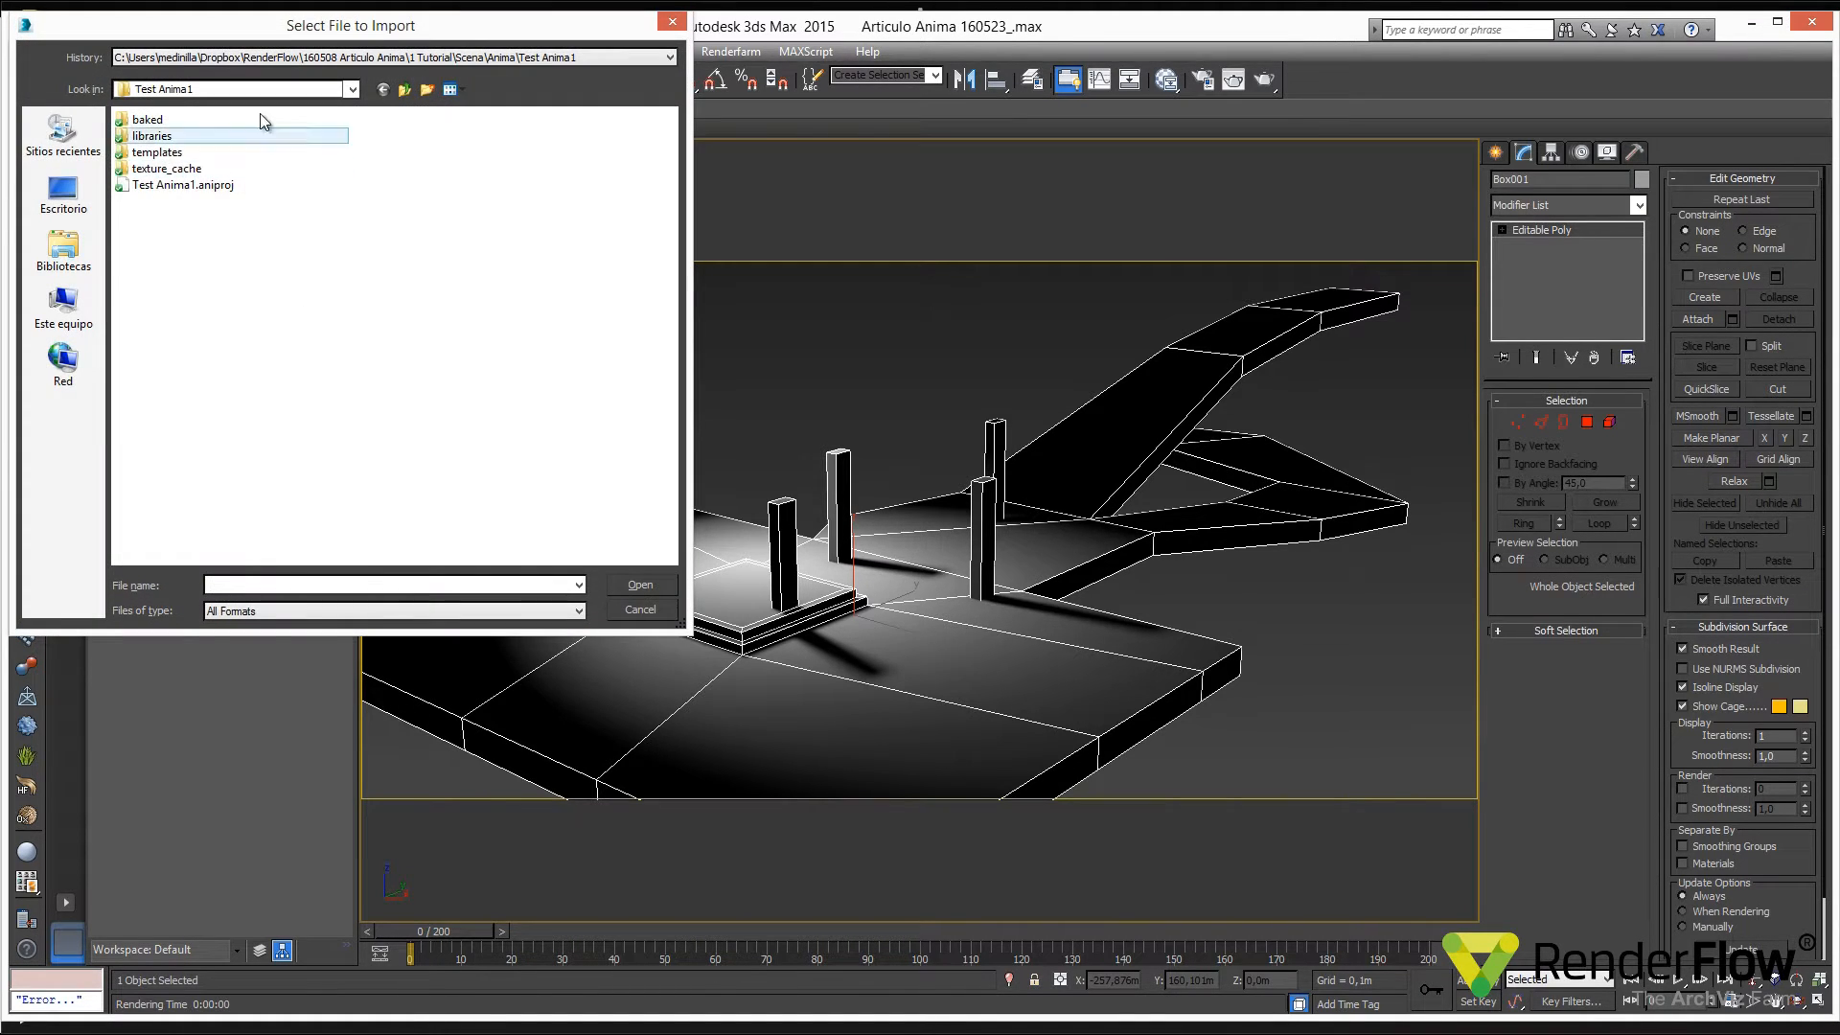
click(407, 89)
click(406, 89)
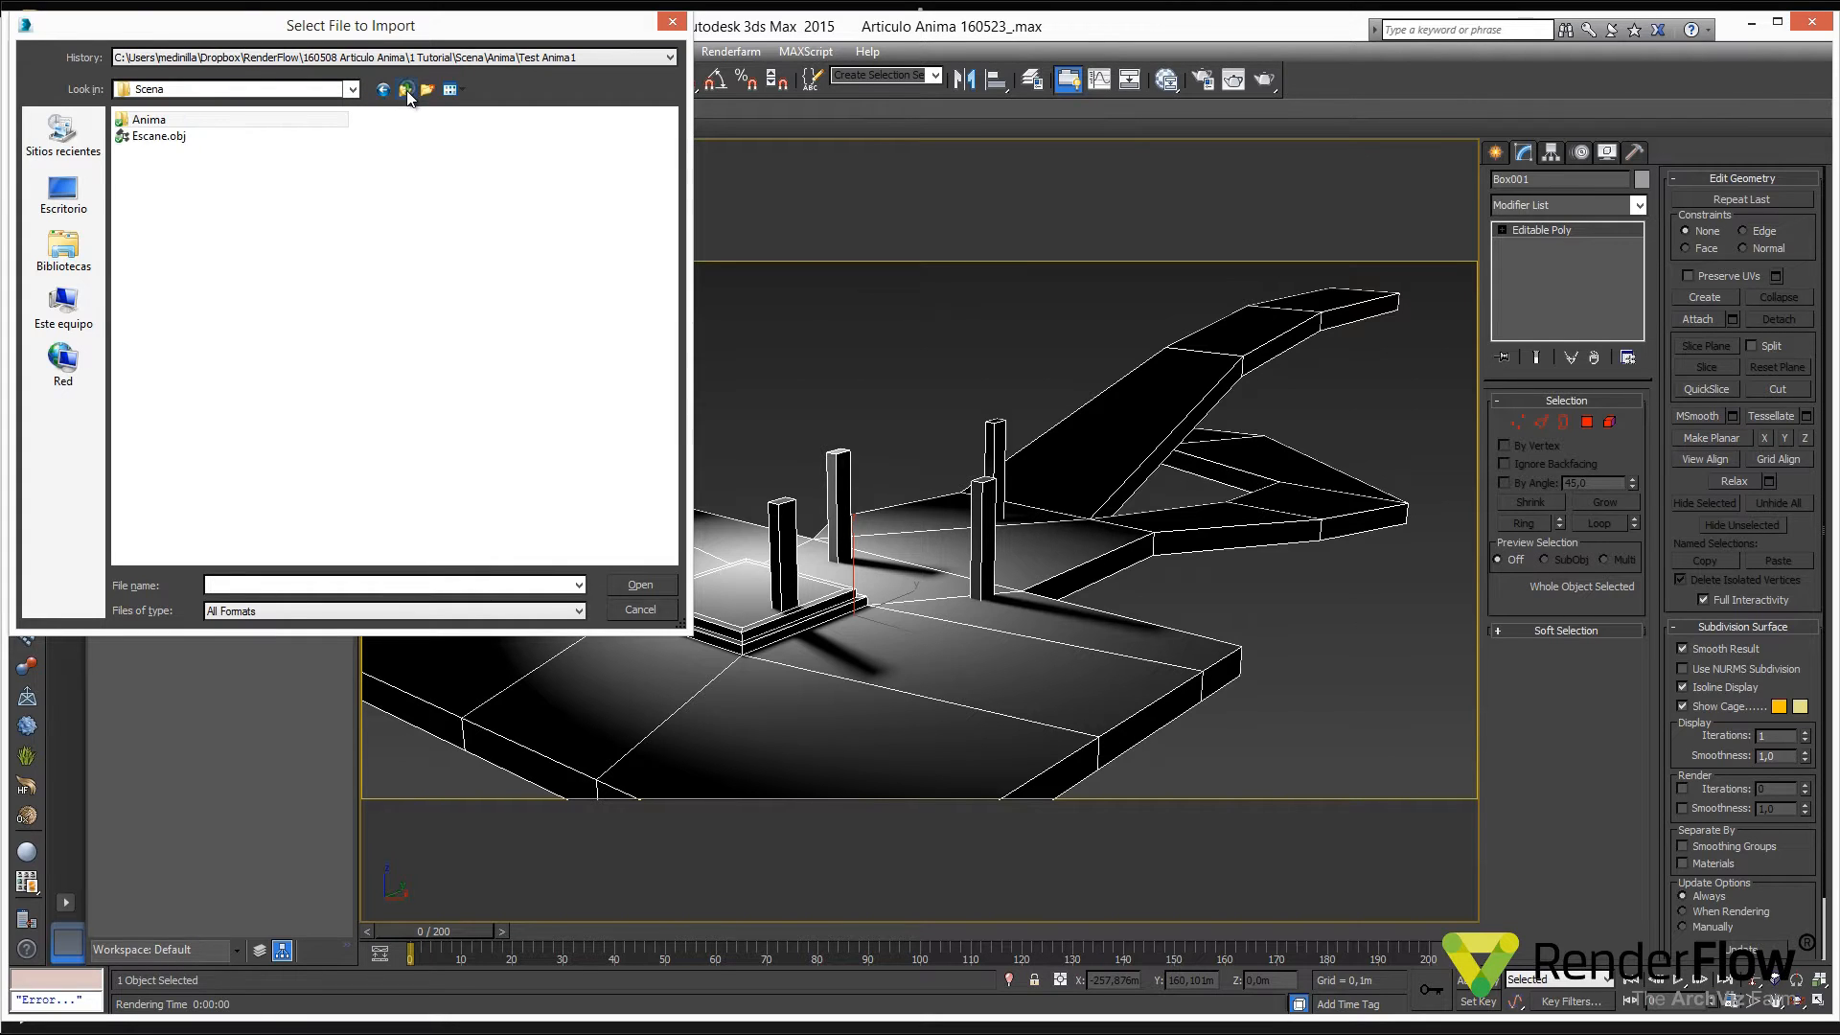
double_click(153, 119)
double_click(176, 117)
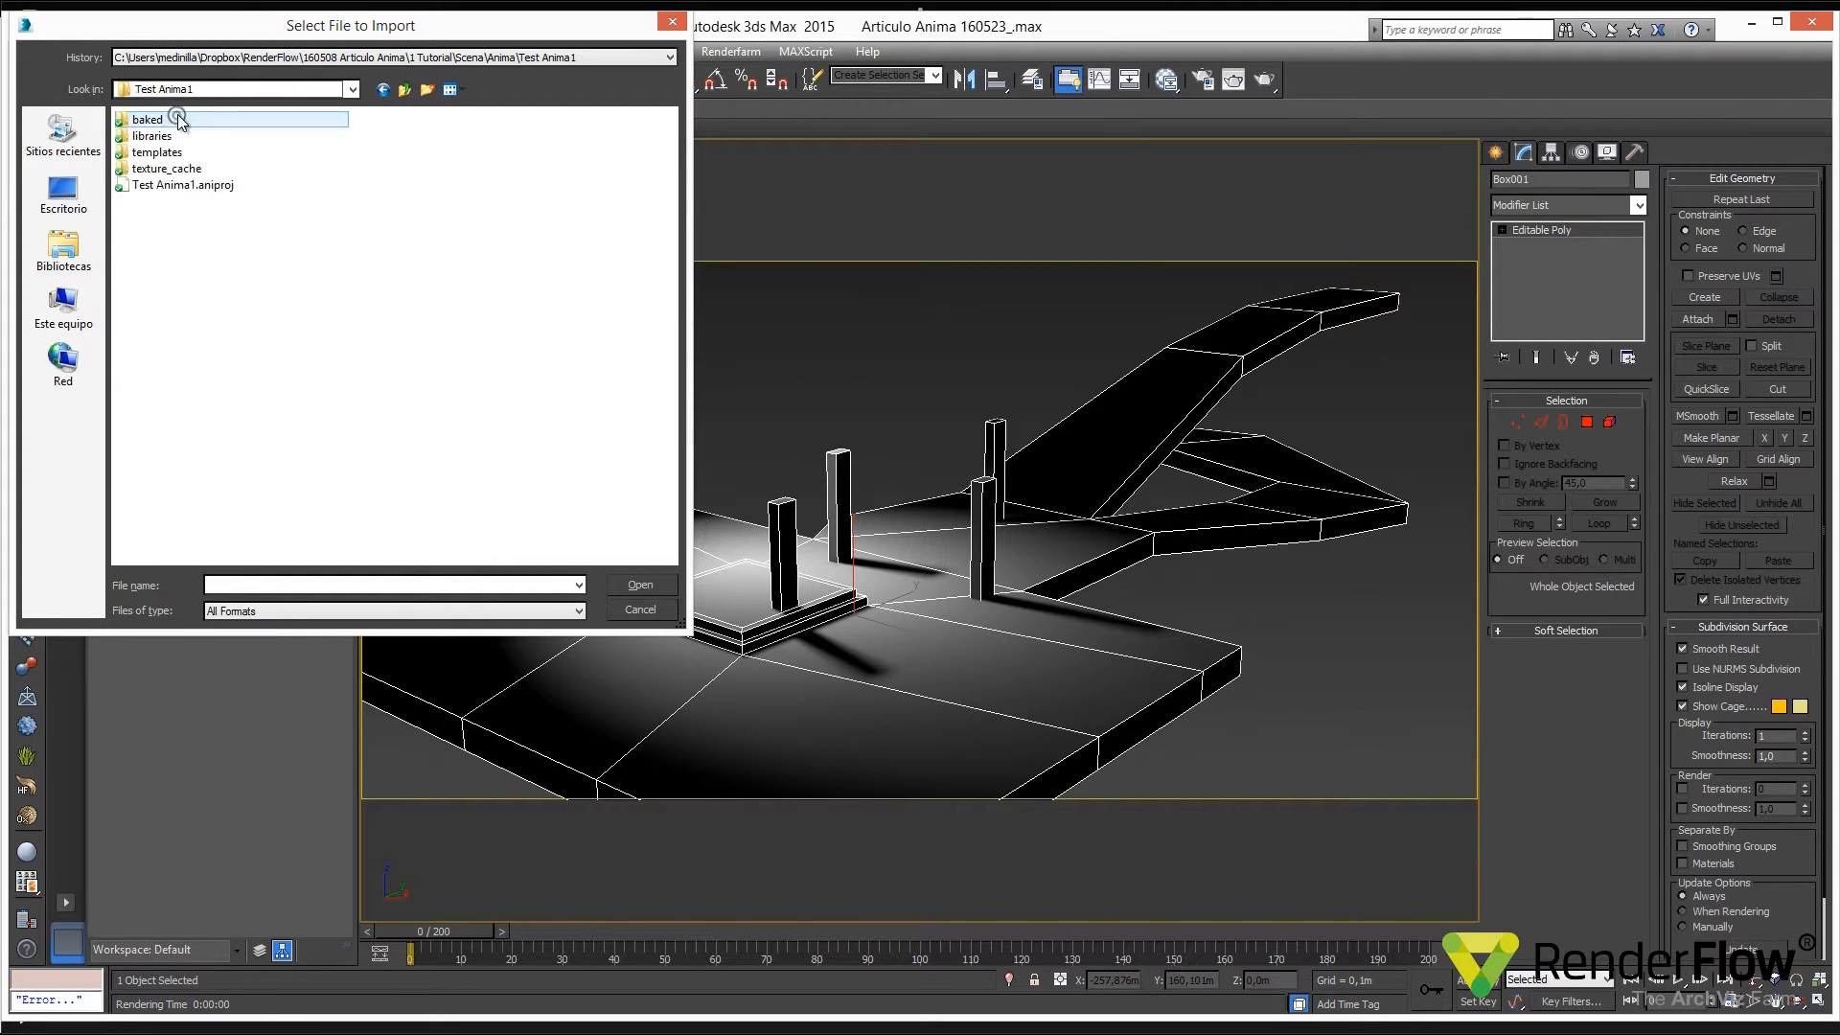
click(191, 184)
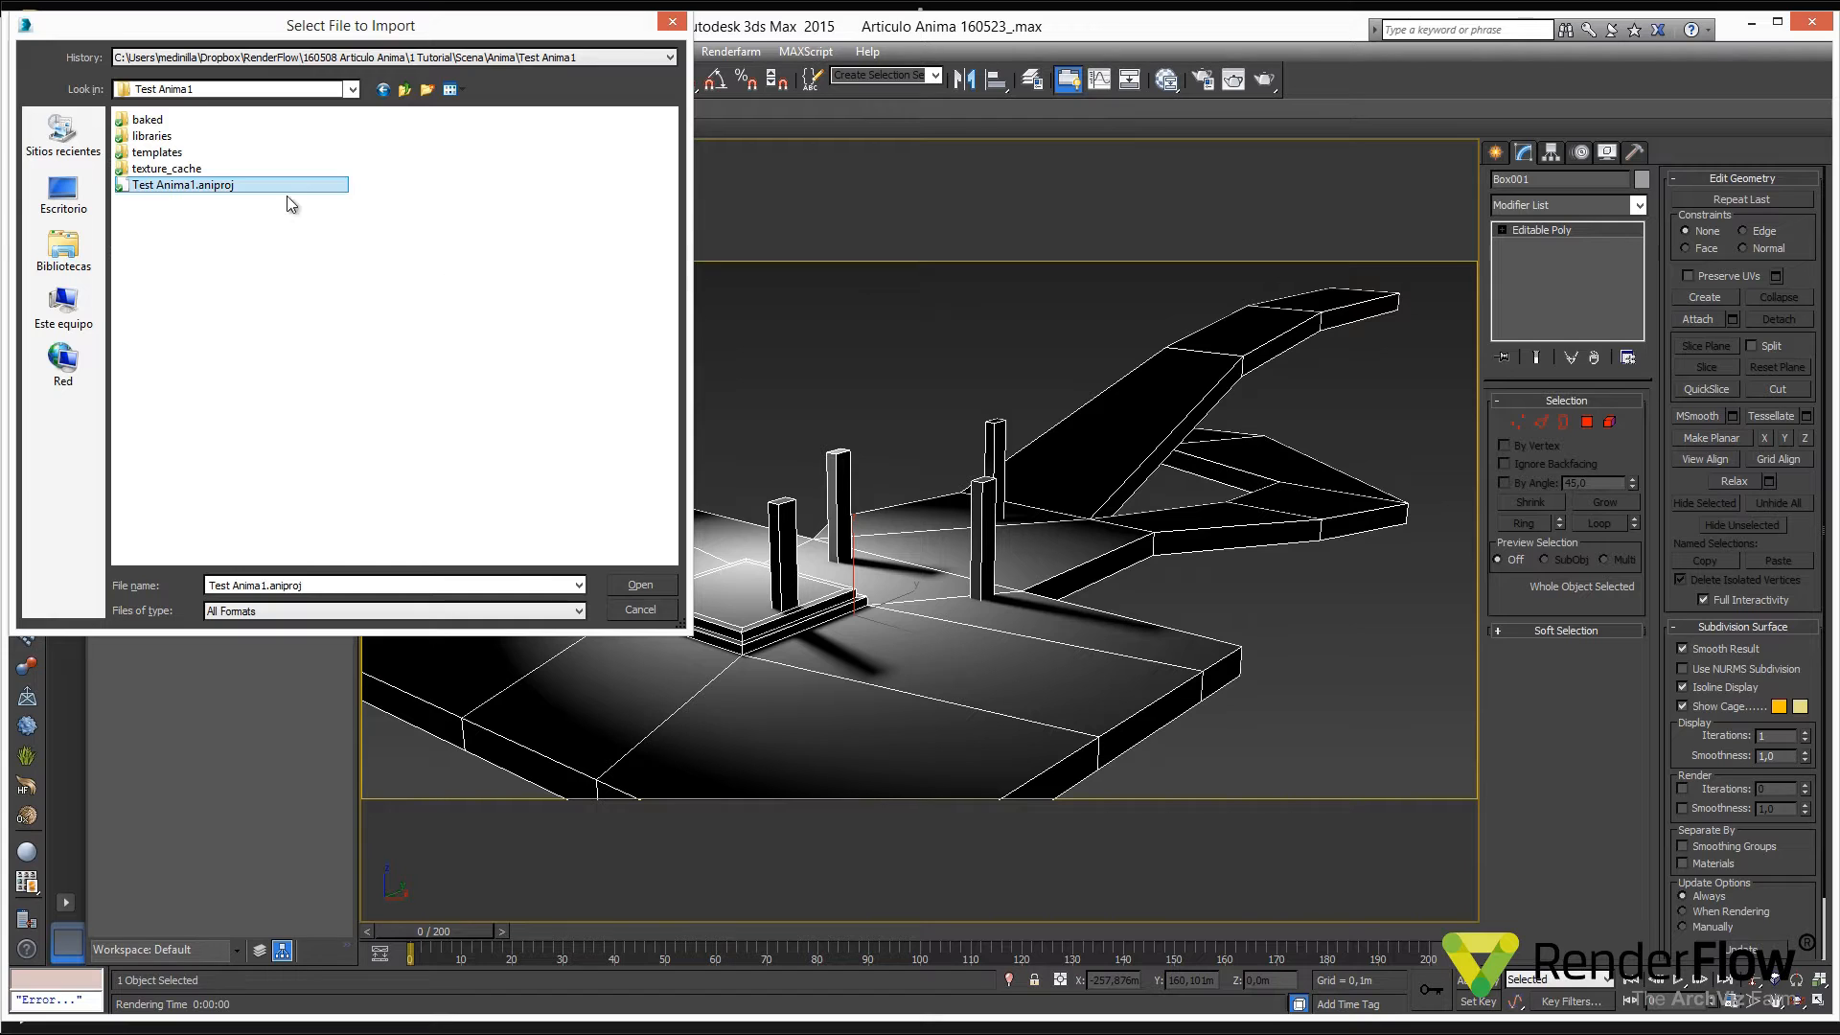
click(658, 579)
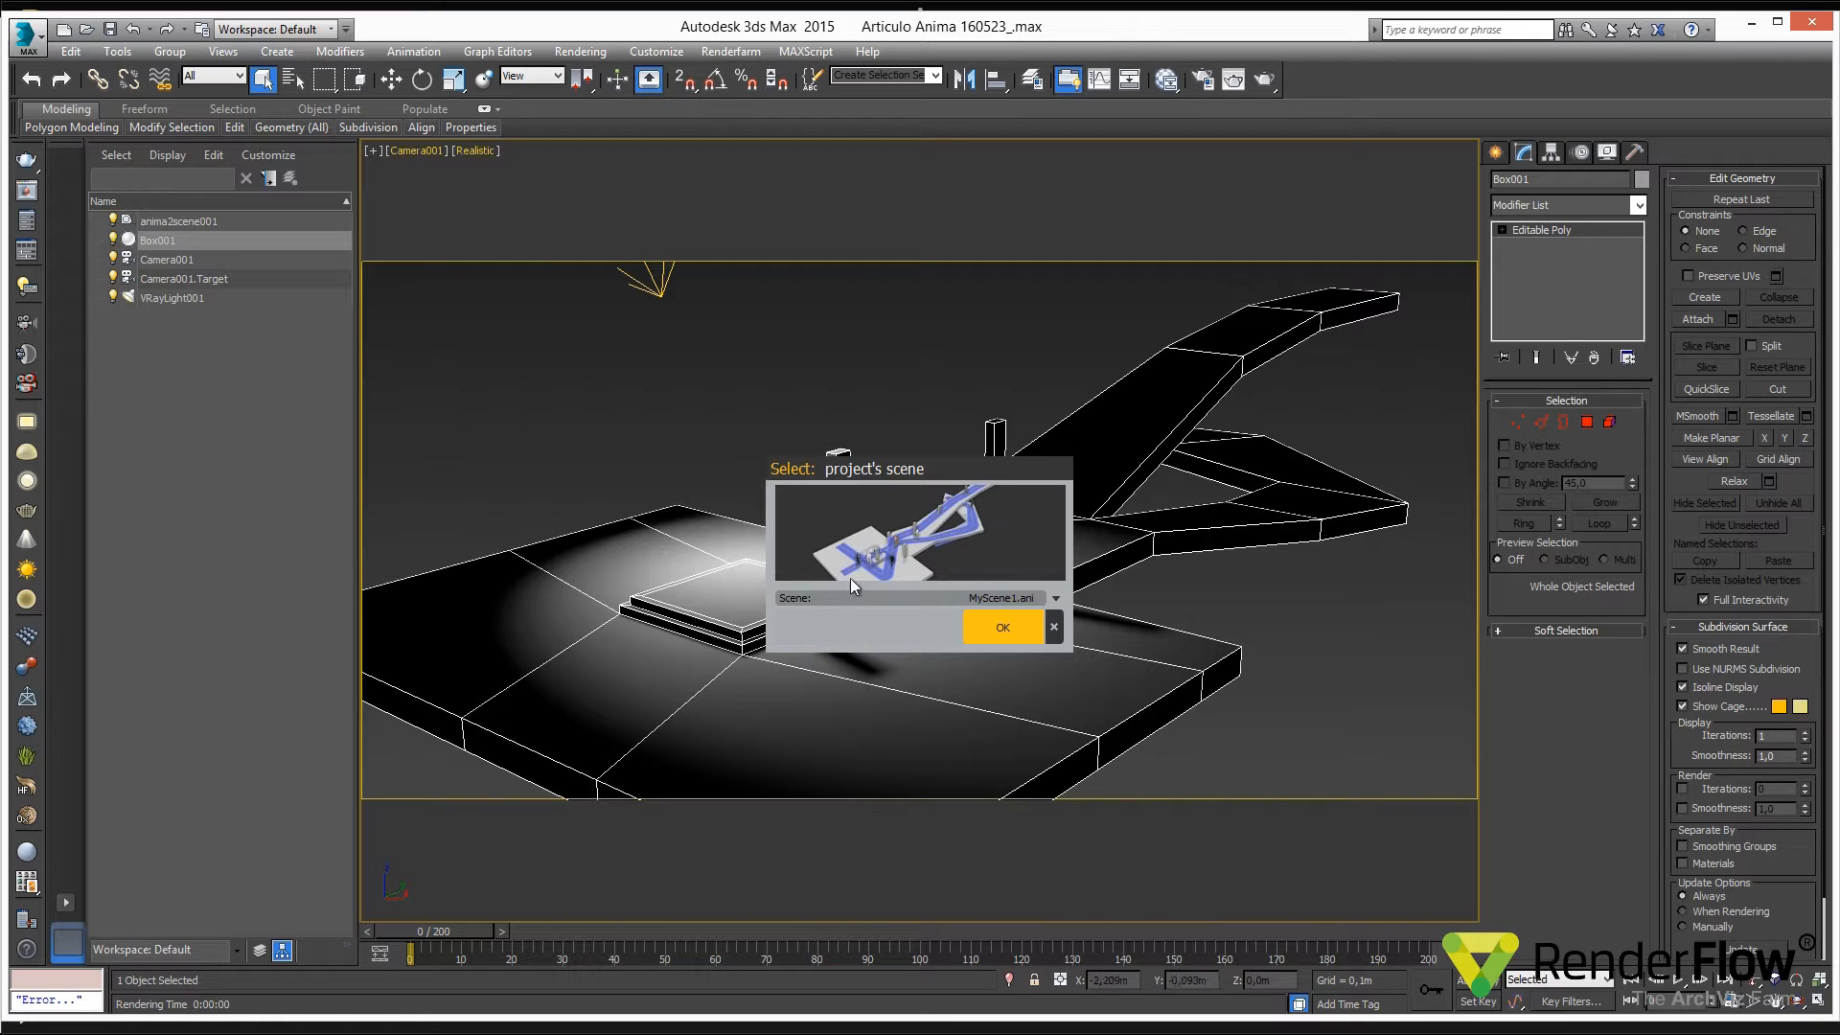
click(1009, 623)
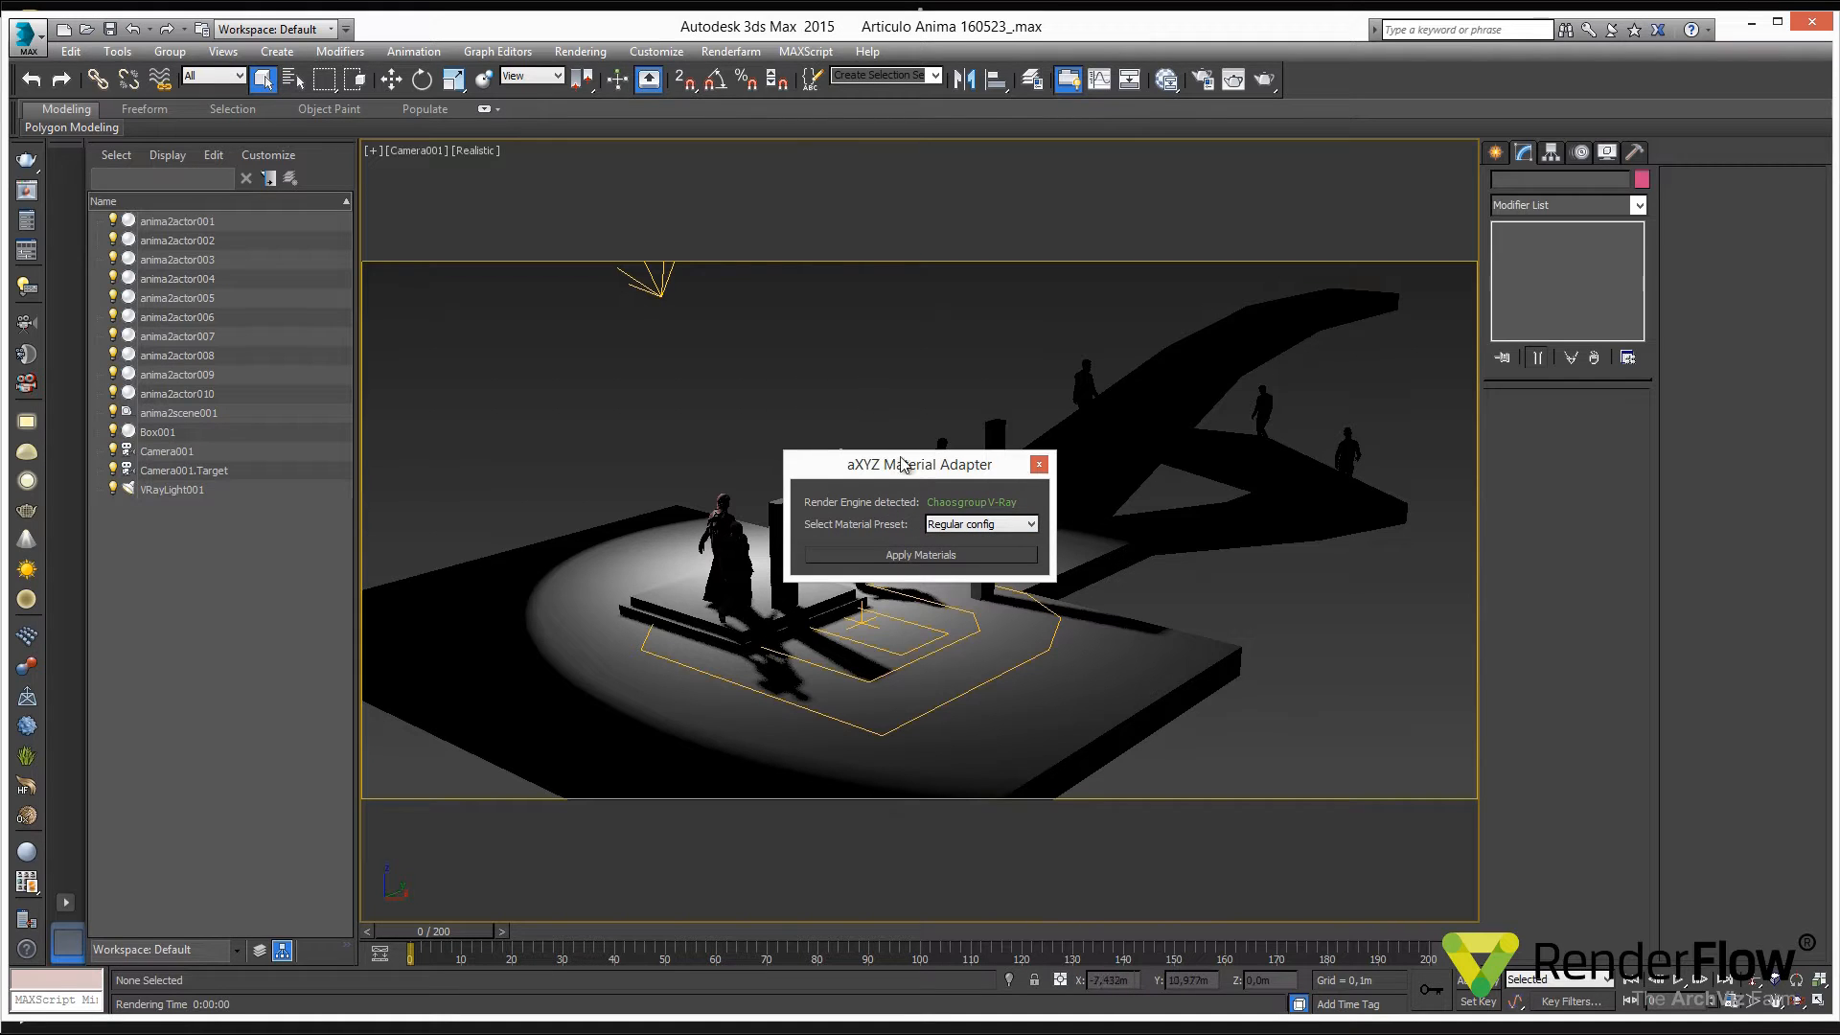
Apply the Regular config V-Ray material preset to the imported actors and play the animation through the camera view
click(902, 558)
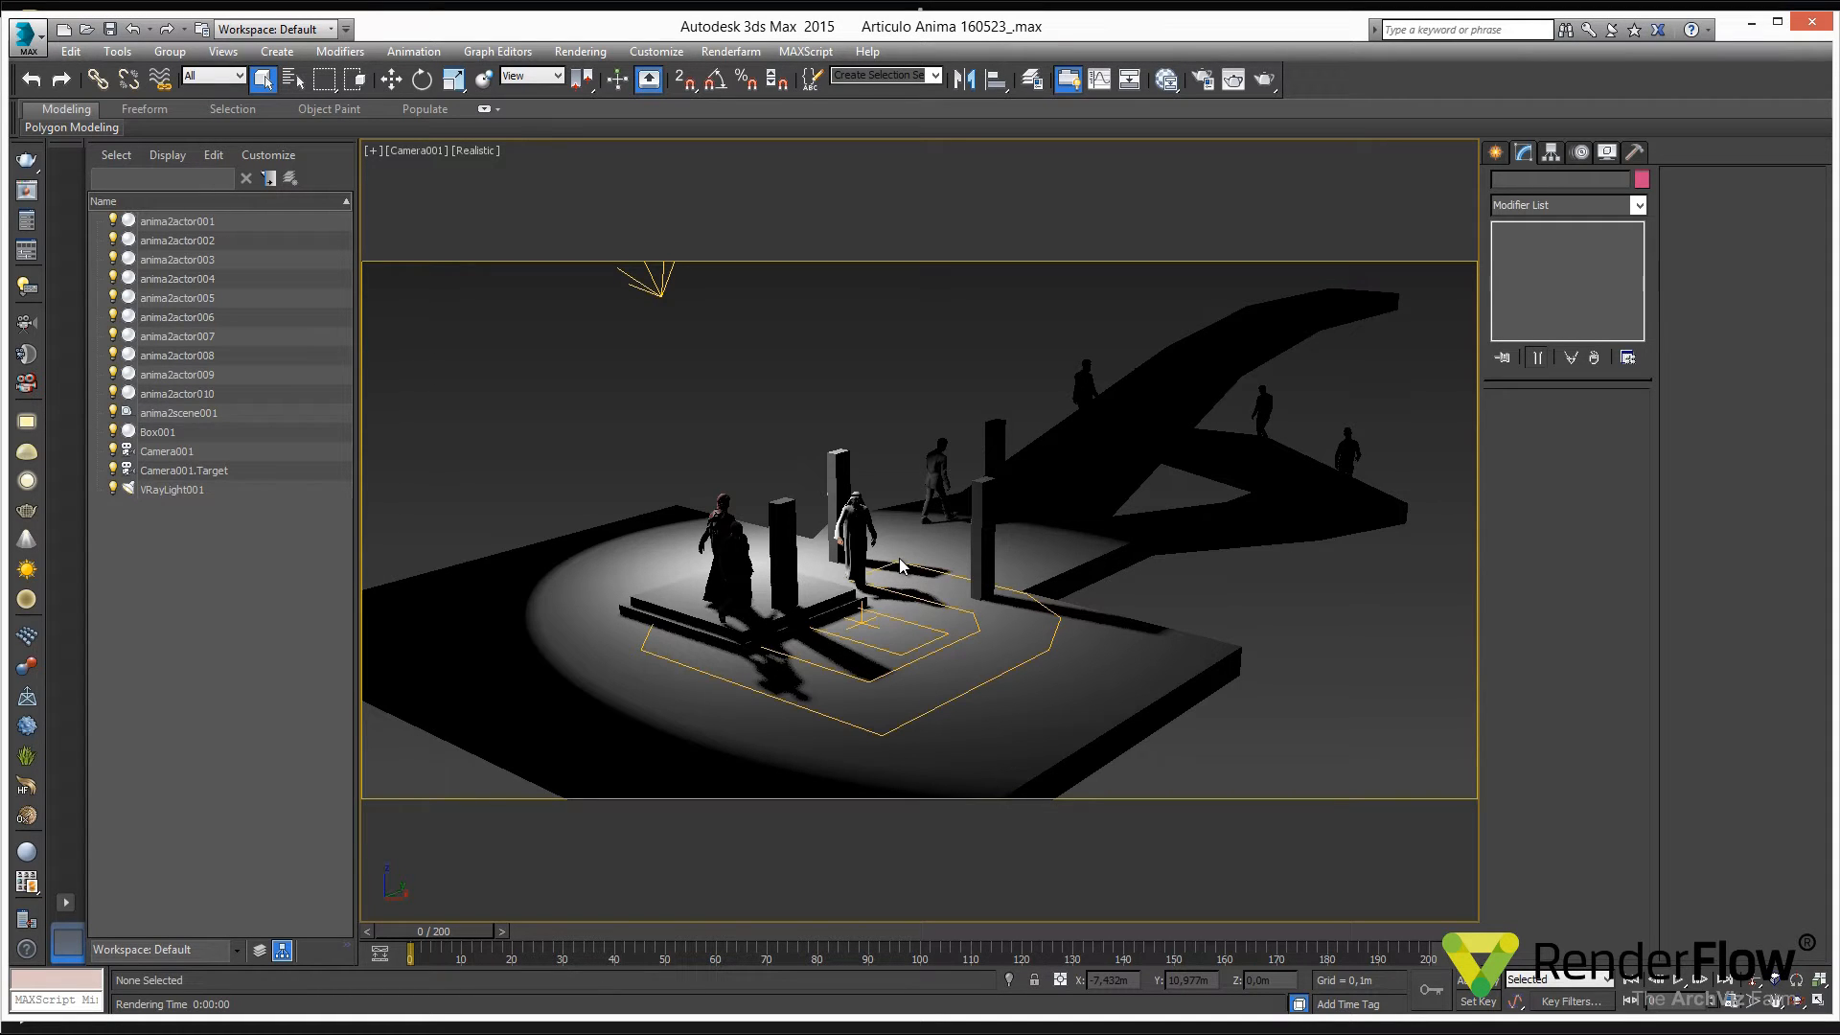
click(1678, 980)
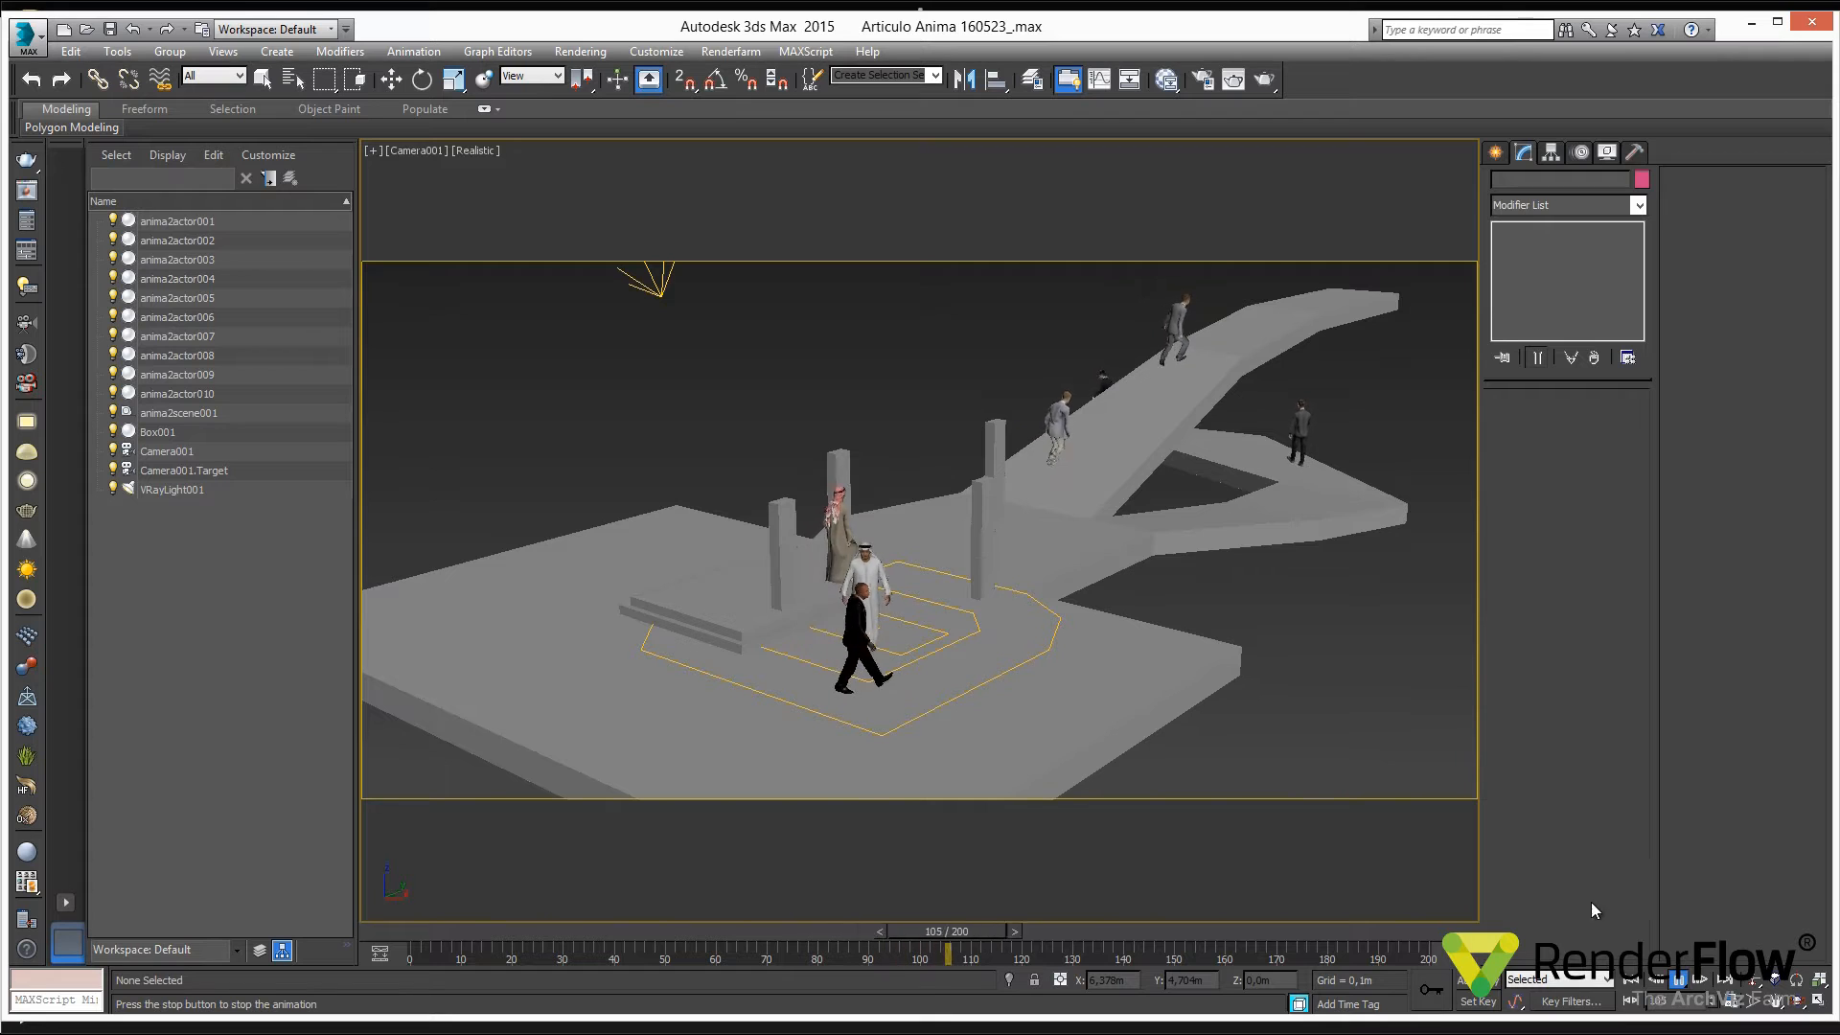
click(1678, 980)
Examine the parameters of the anima scene helper and of several individual actors in the imported crowd
click(889, 494)
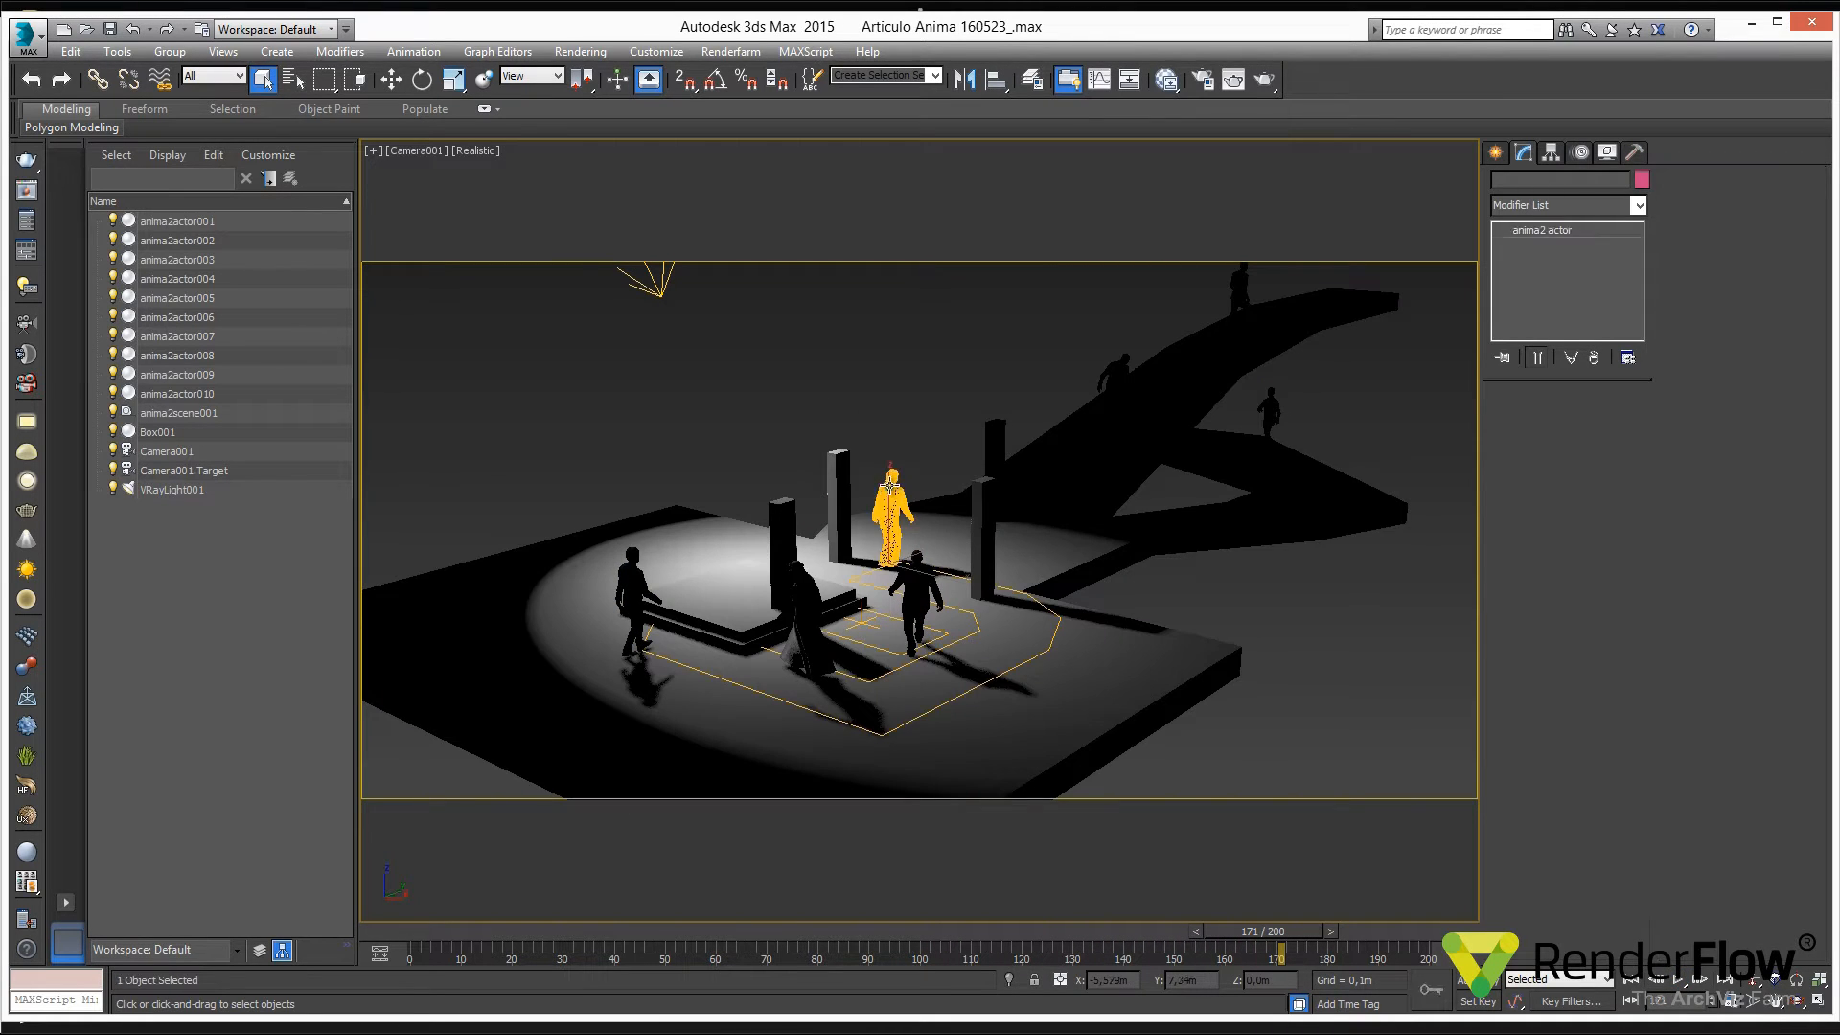
click(188, 414)
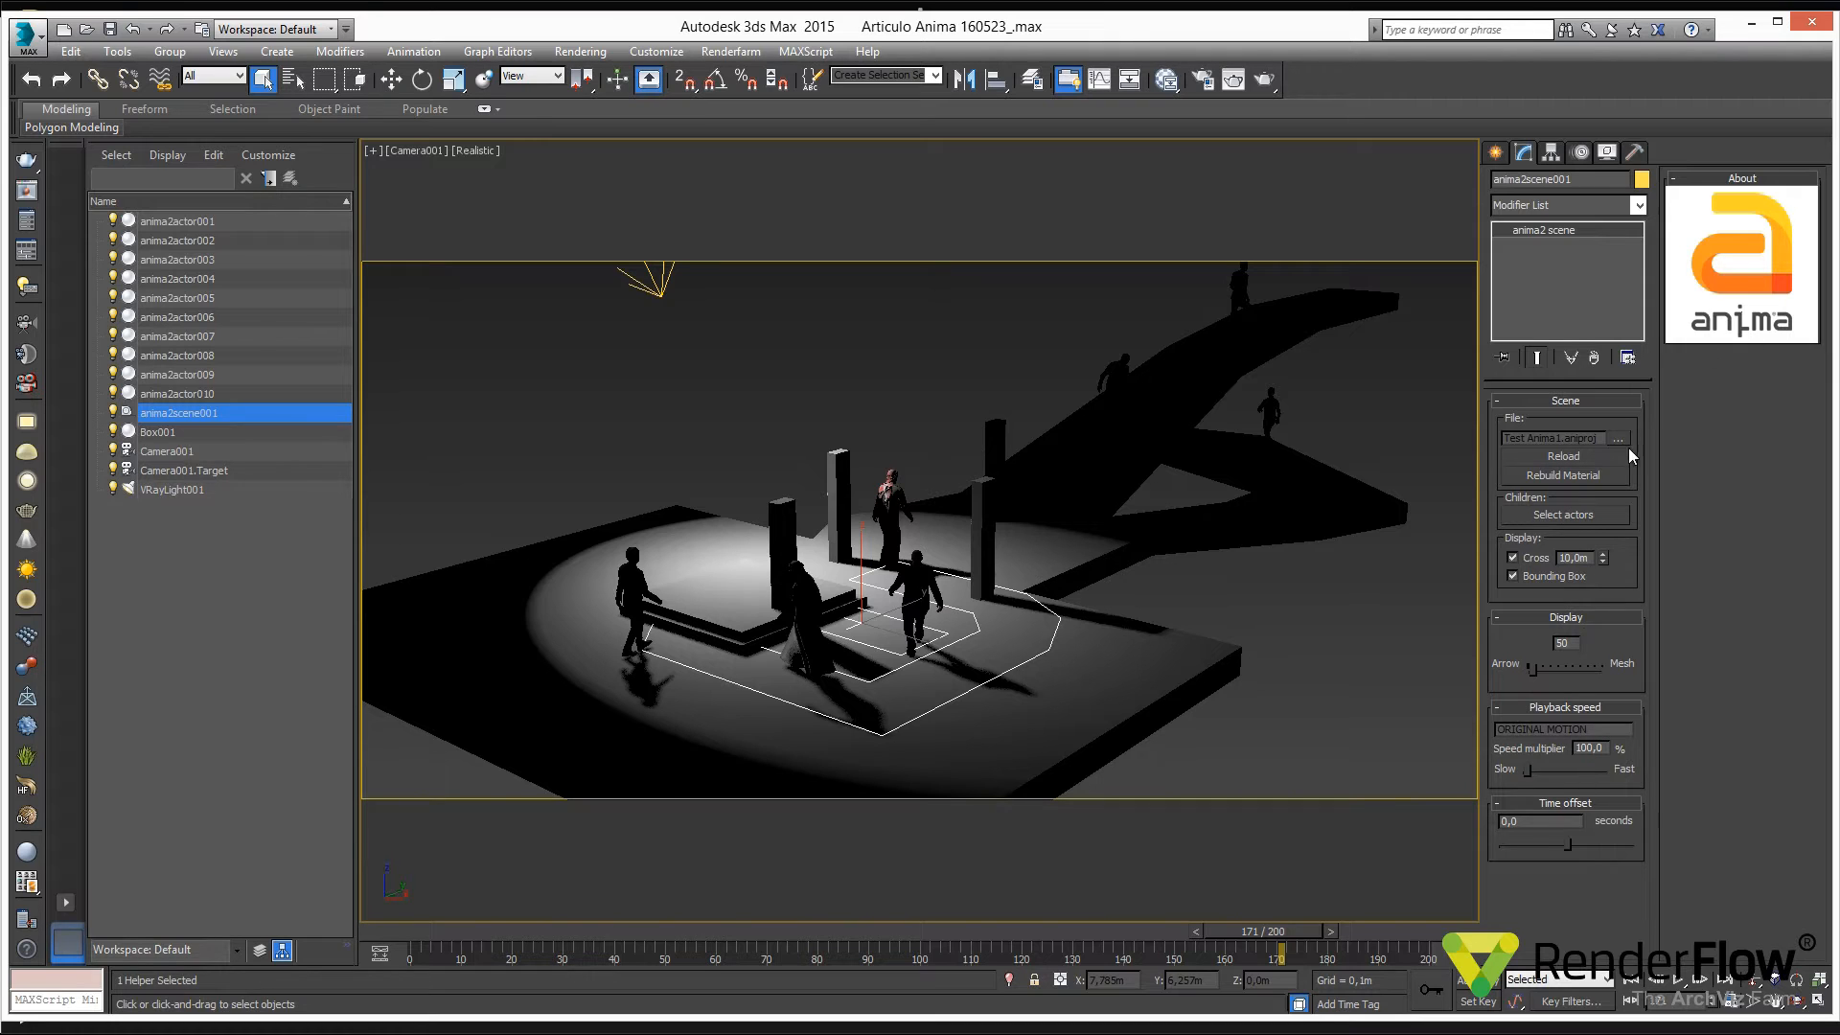
click(196, 374)
click(892, 520)
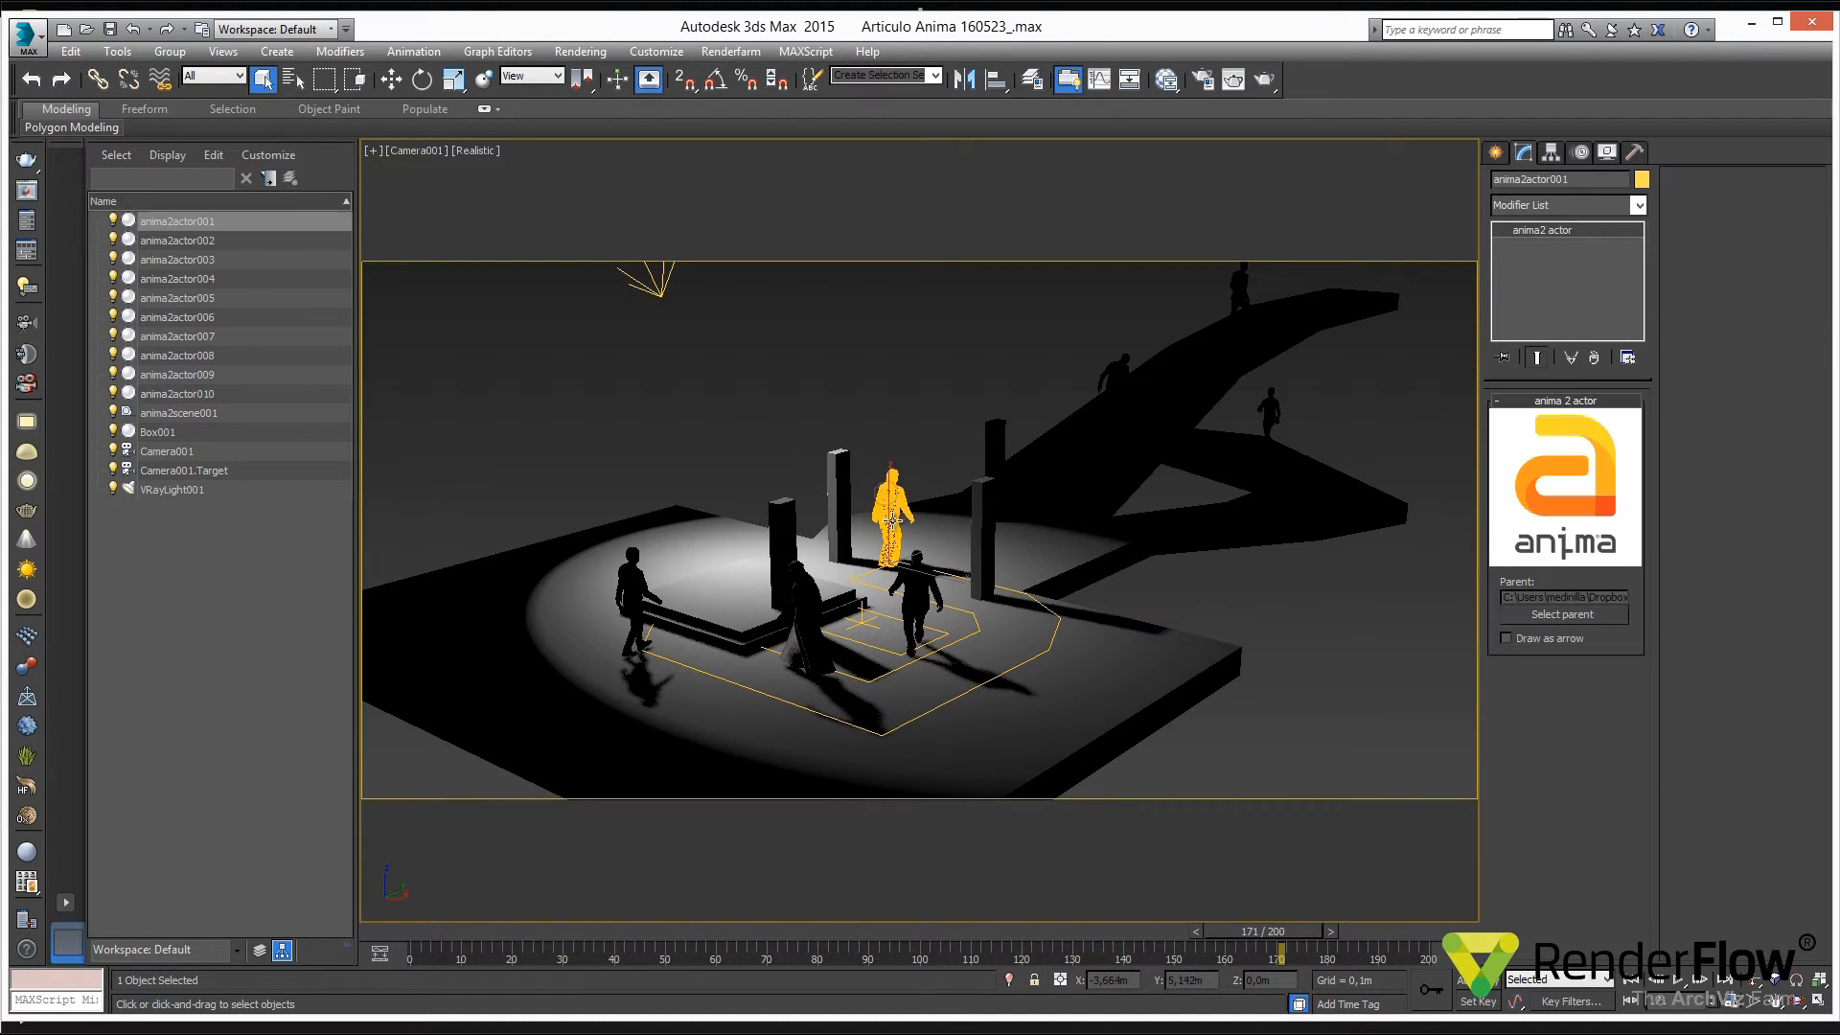
click(633, 571)
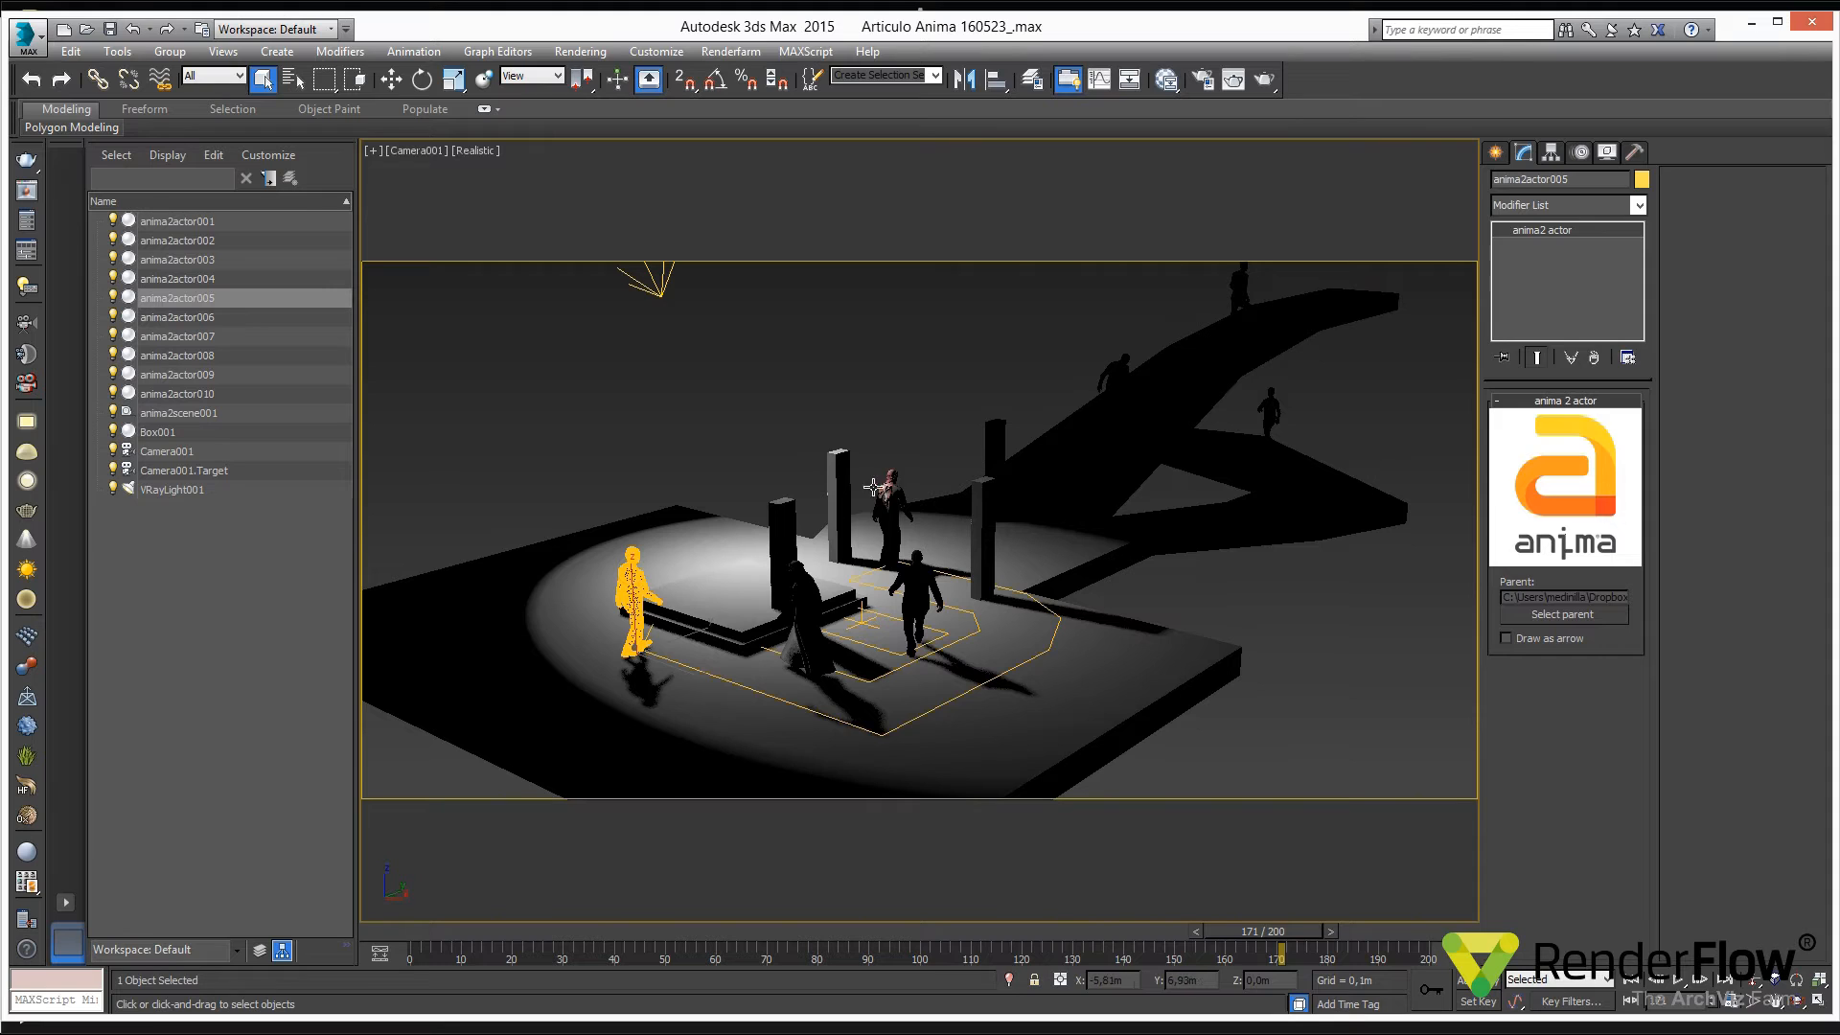
click(874, 486)
click(891, 493)
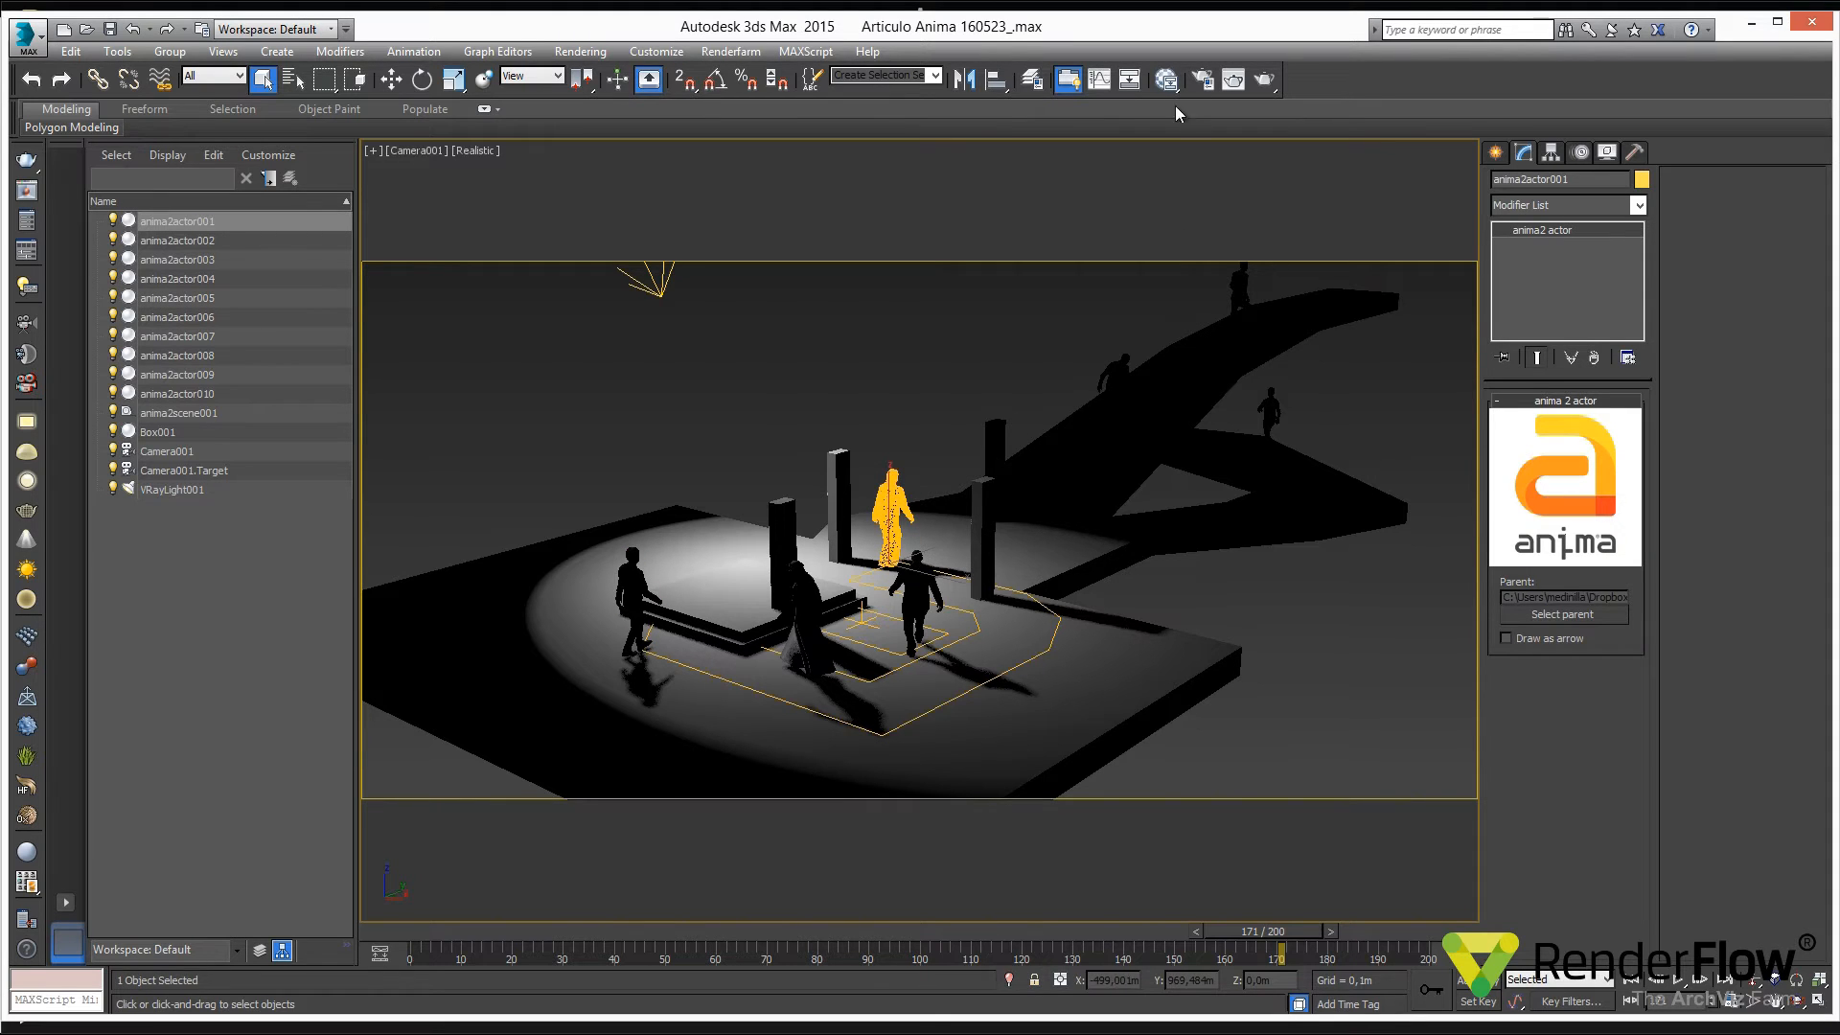
Review the common V-Ray render settings for frame range, output size and saved file, and close the render setup
click(1203, 80)
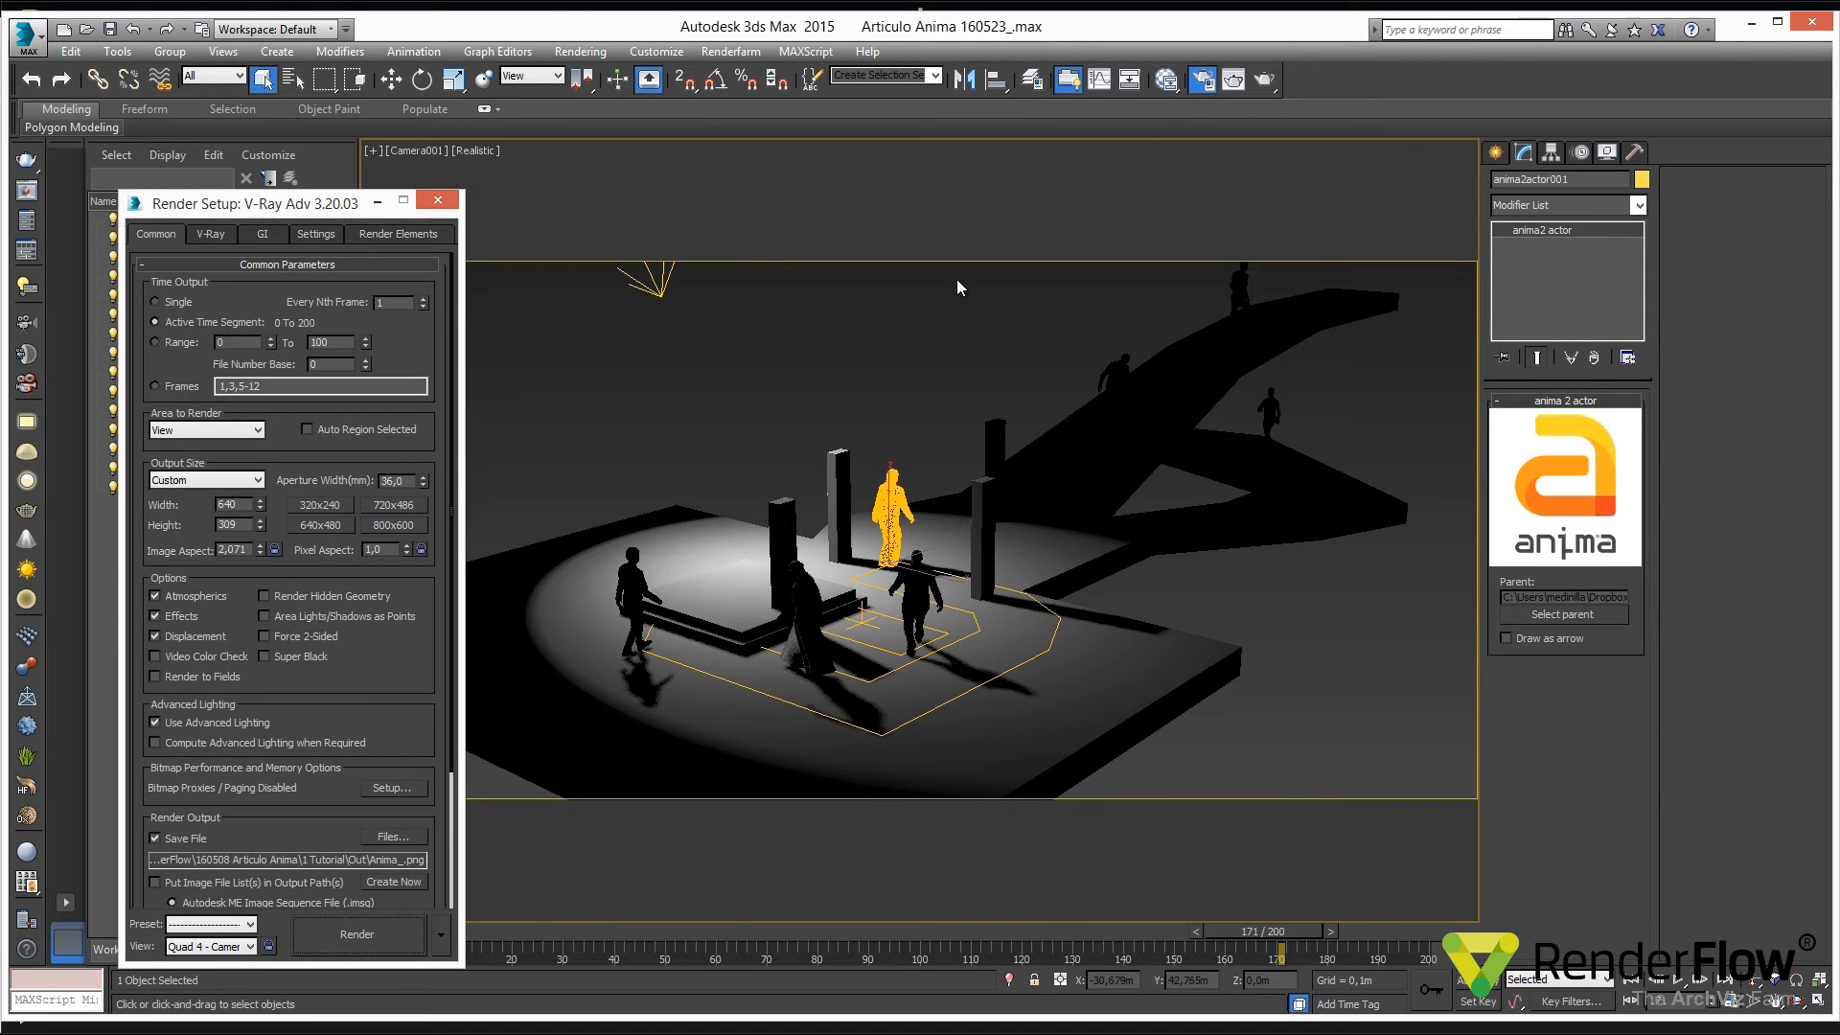
drag(326, 213, 357, 165)
mouse_move(419, 666)
mouse_down()
mouse_move(424, 588)
mouse_move(434, 666)
mouse_up()
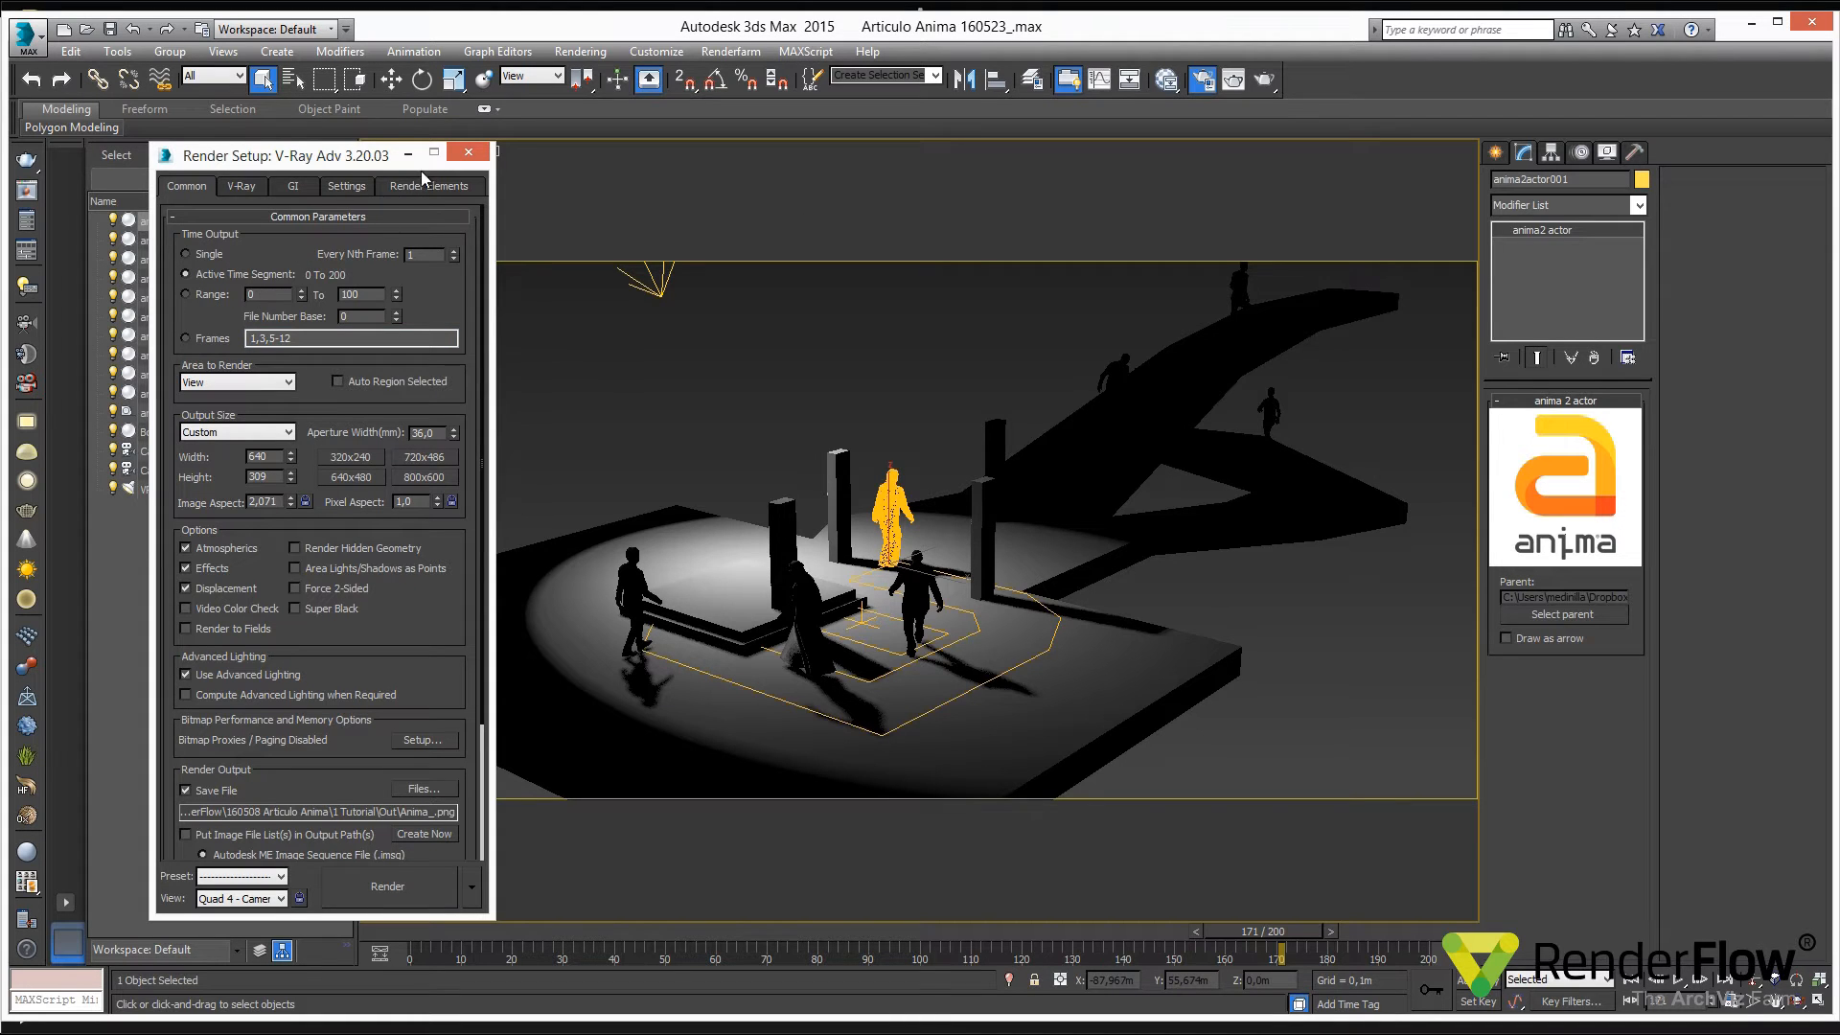
click(468, 151)
Check the scene for errors in RenderFlow and submit it for rendering as Articulo Anima 160523_ with Normal priority
click(730, 50)
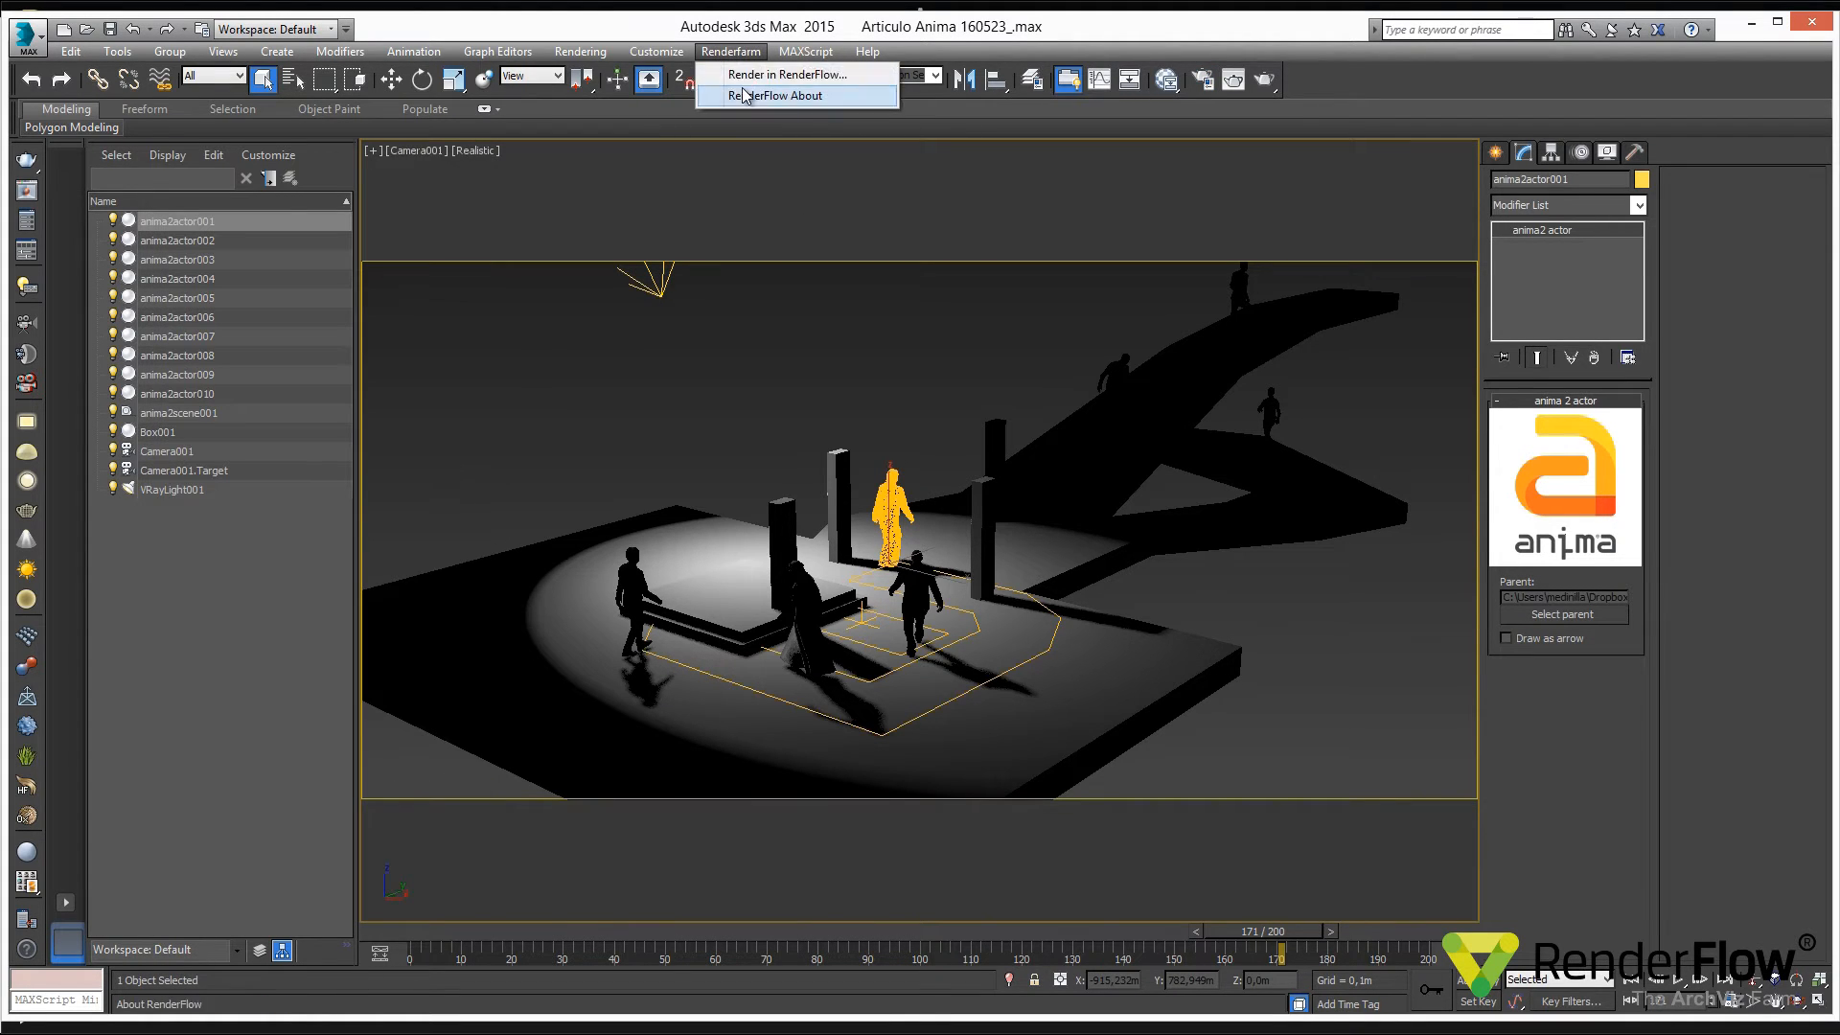
click(781, 74)
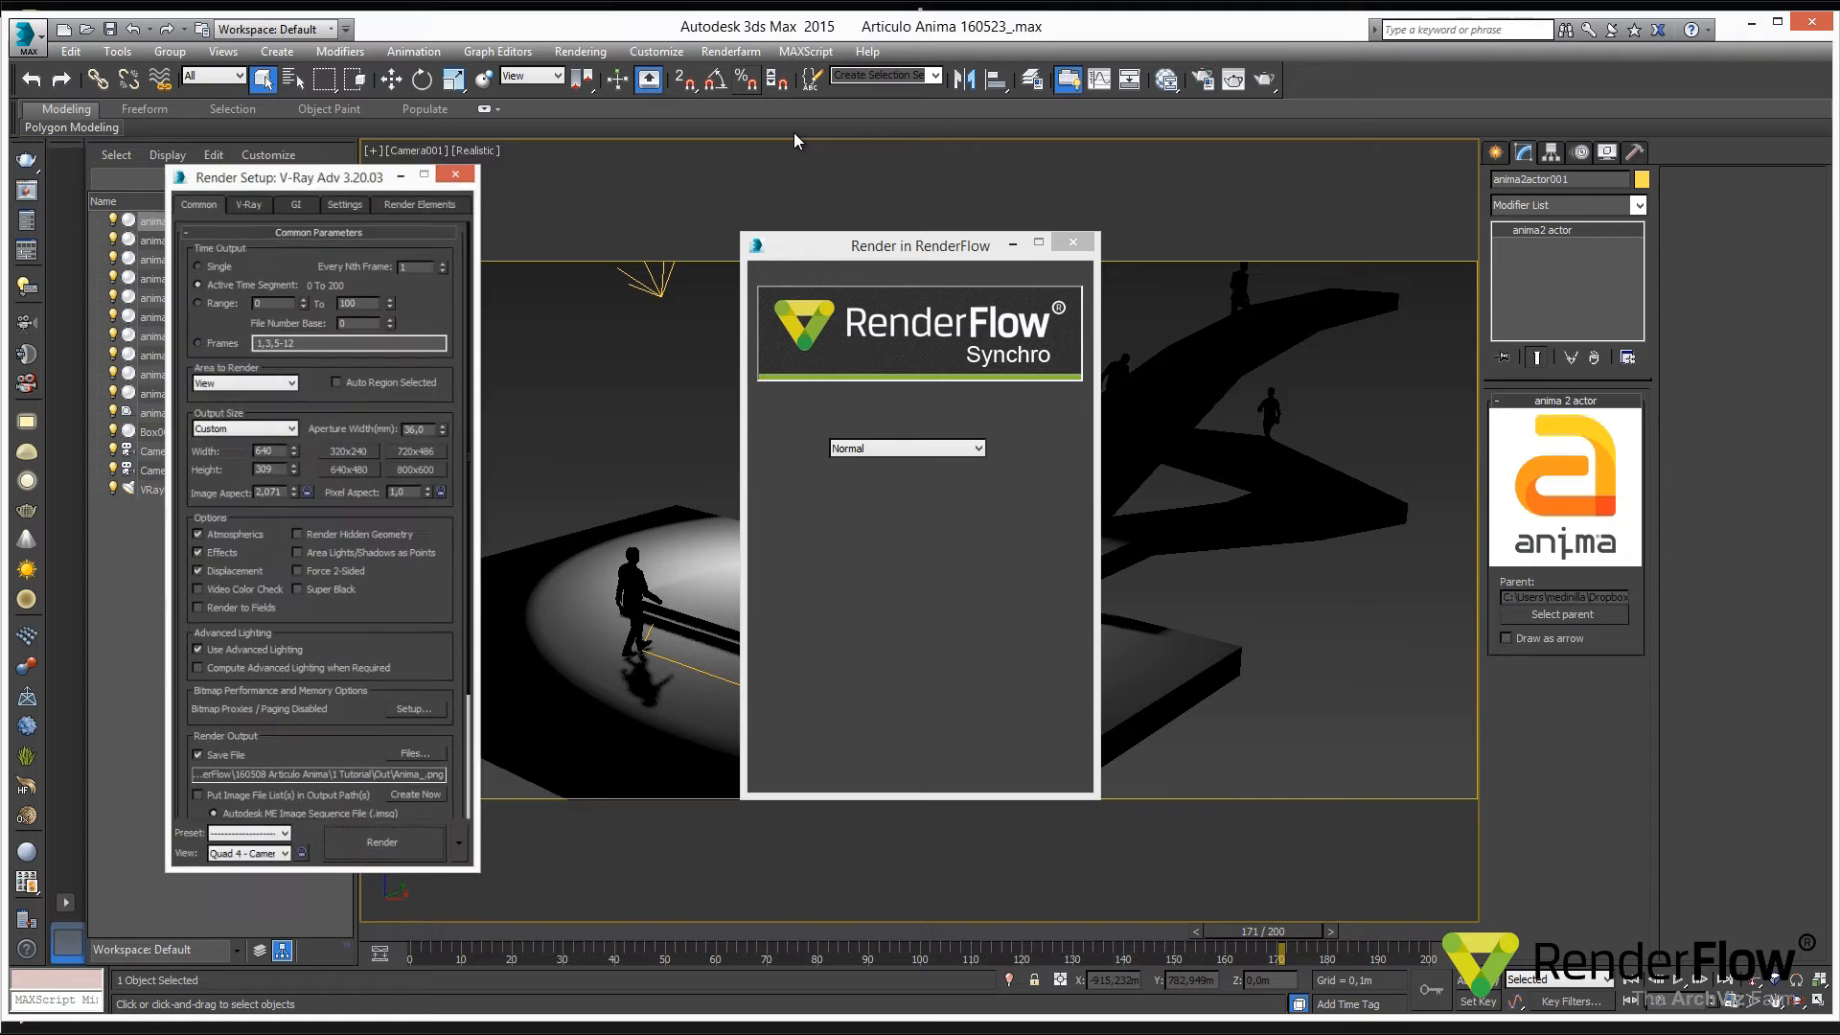
drag(934, 251, 693, 180)
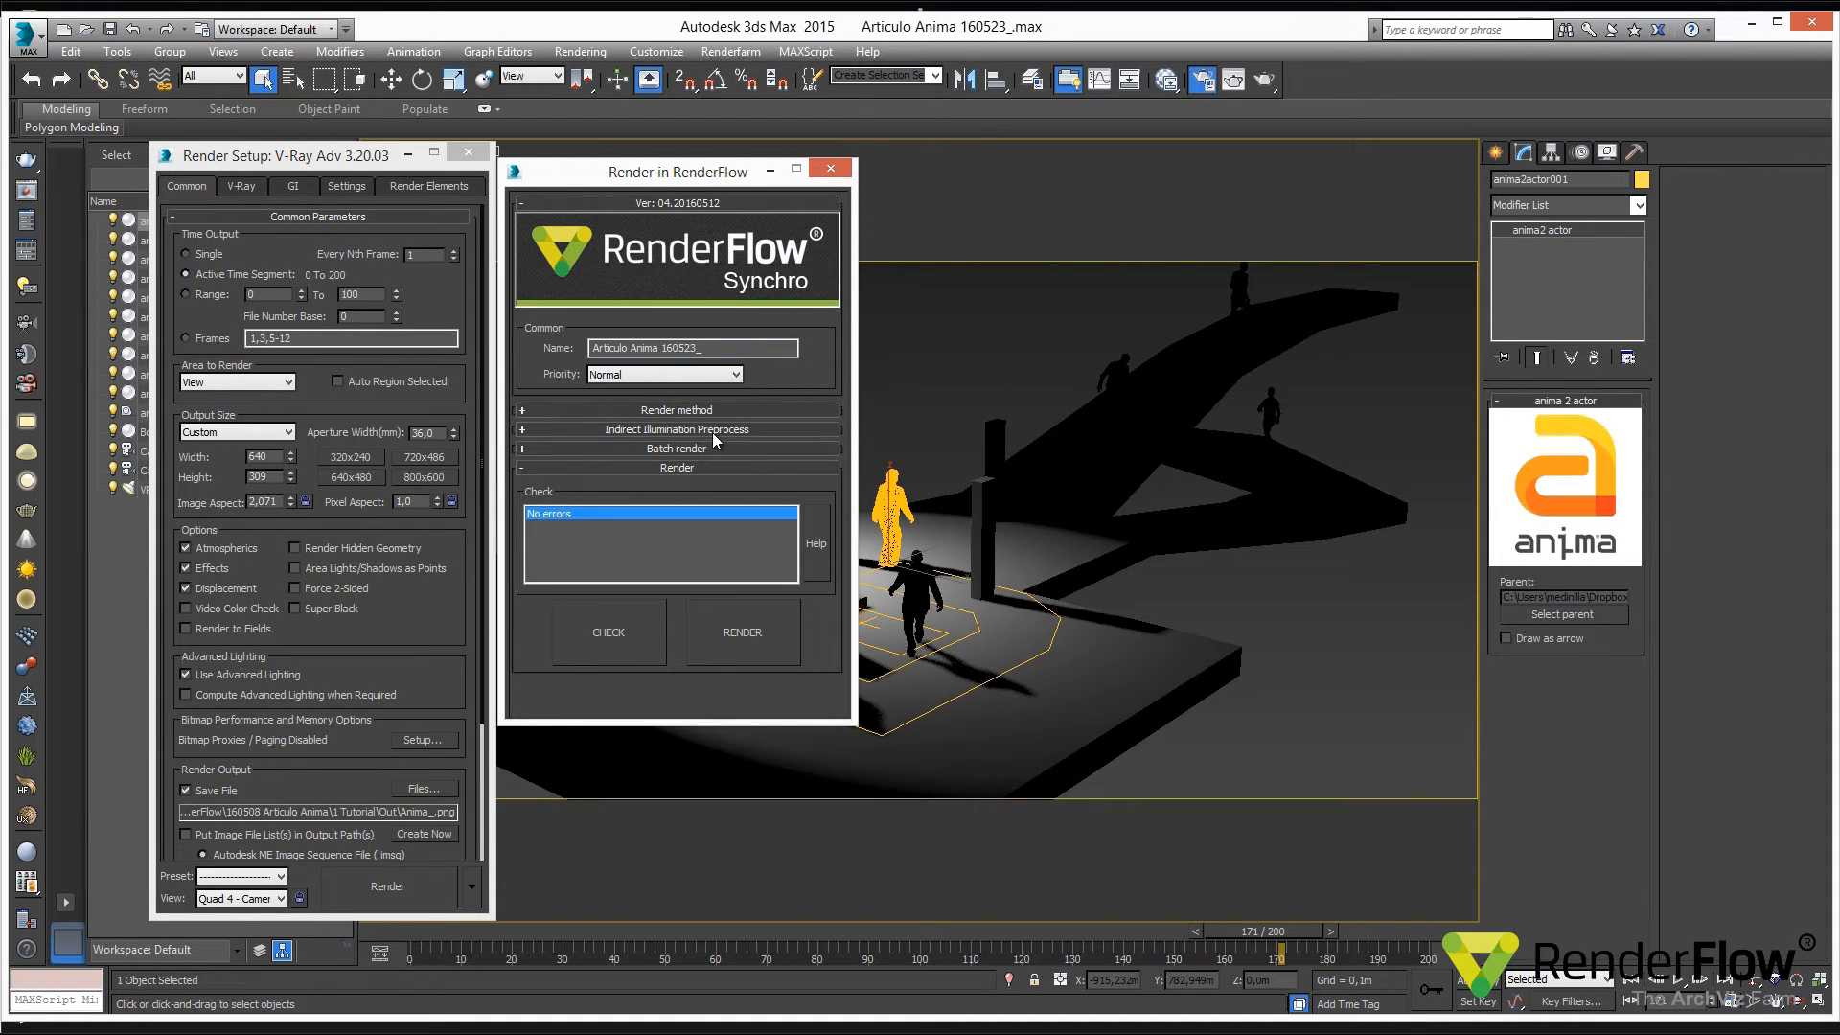
click(624, 636)
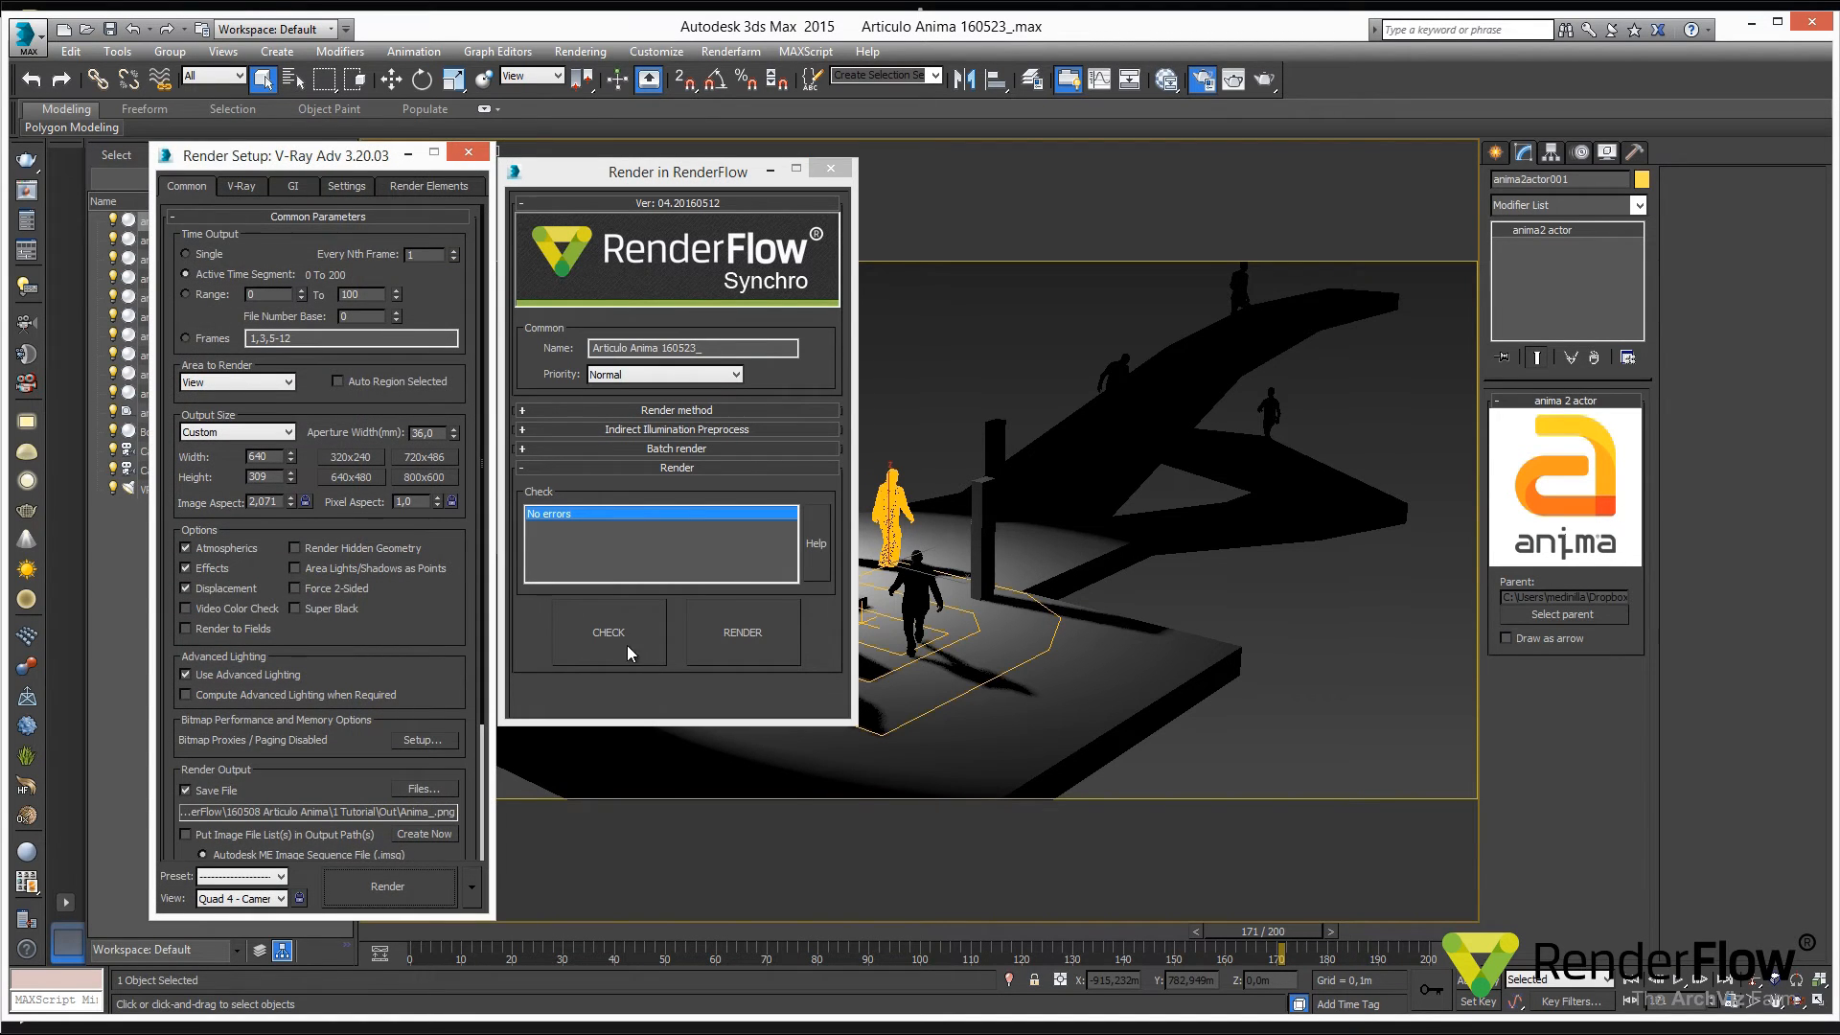
click(727, 631)
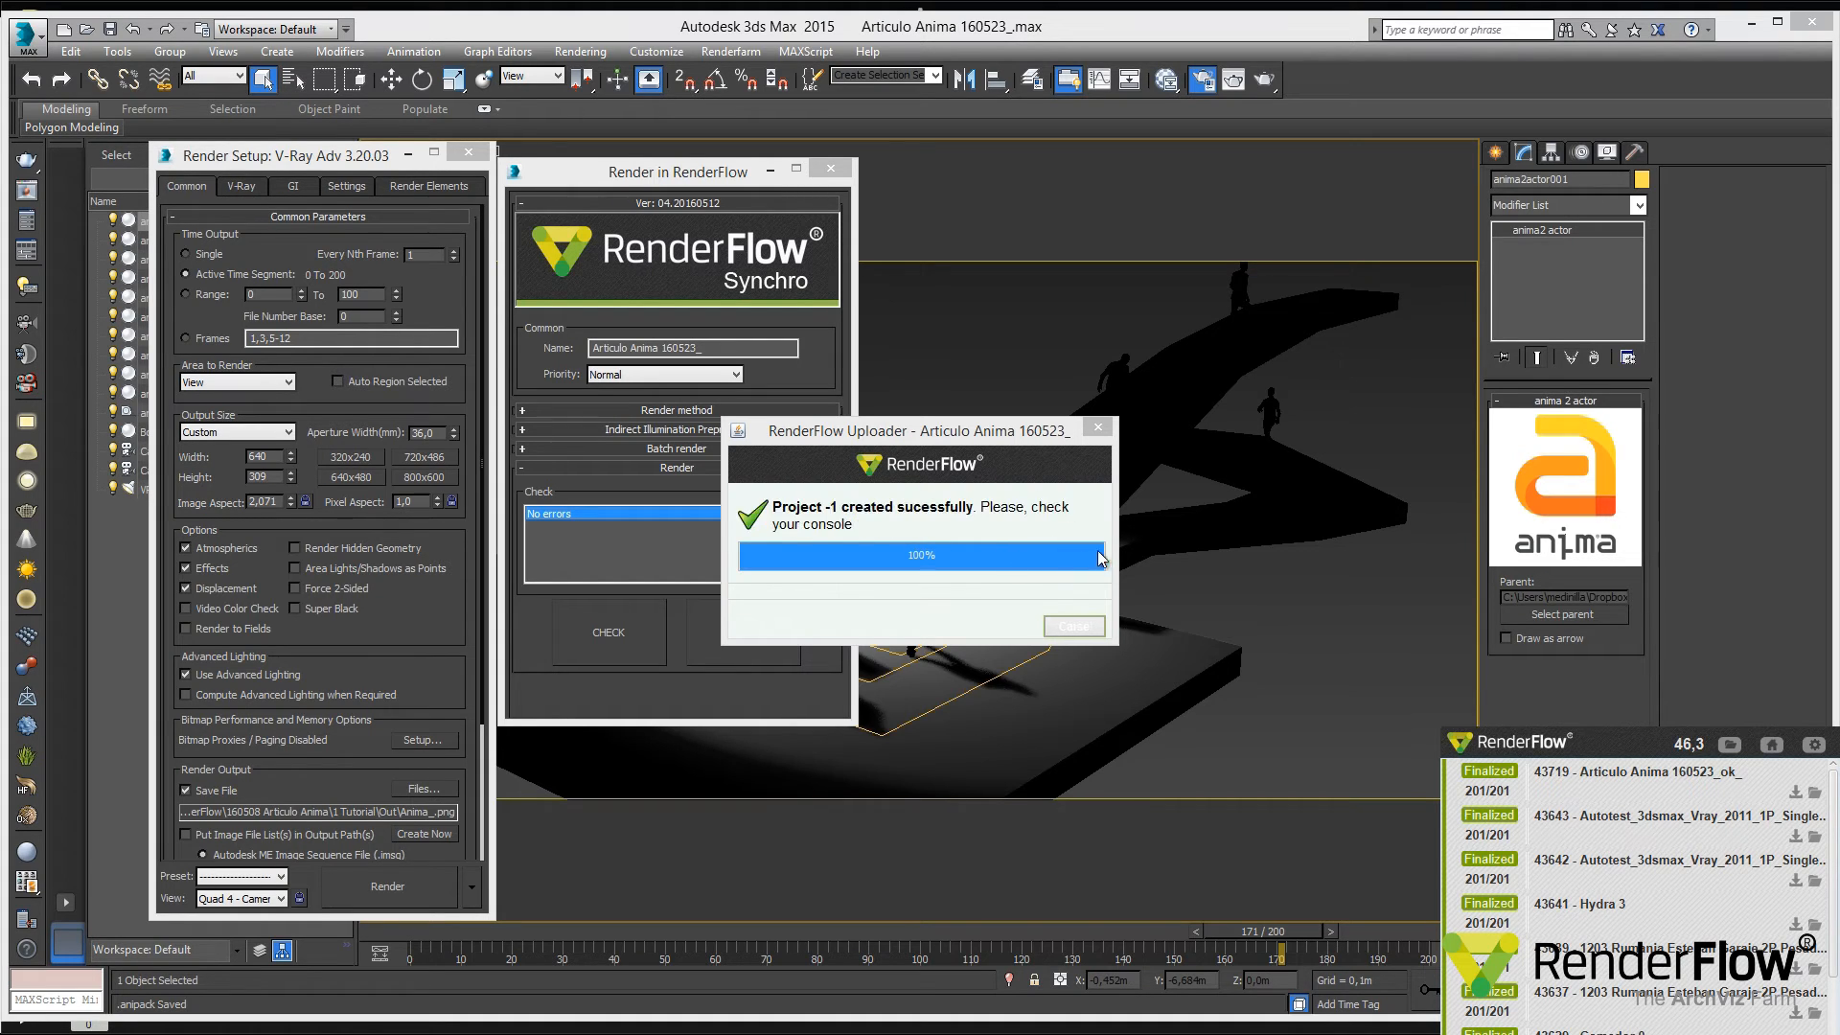
click(1074, 627)
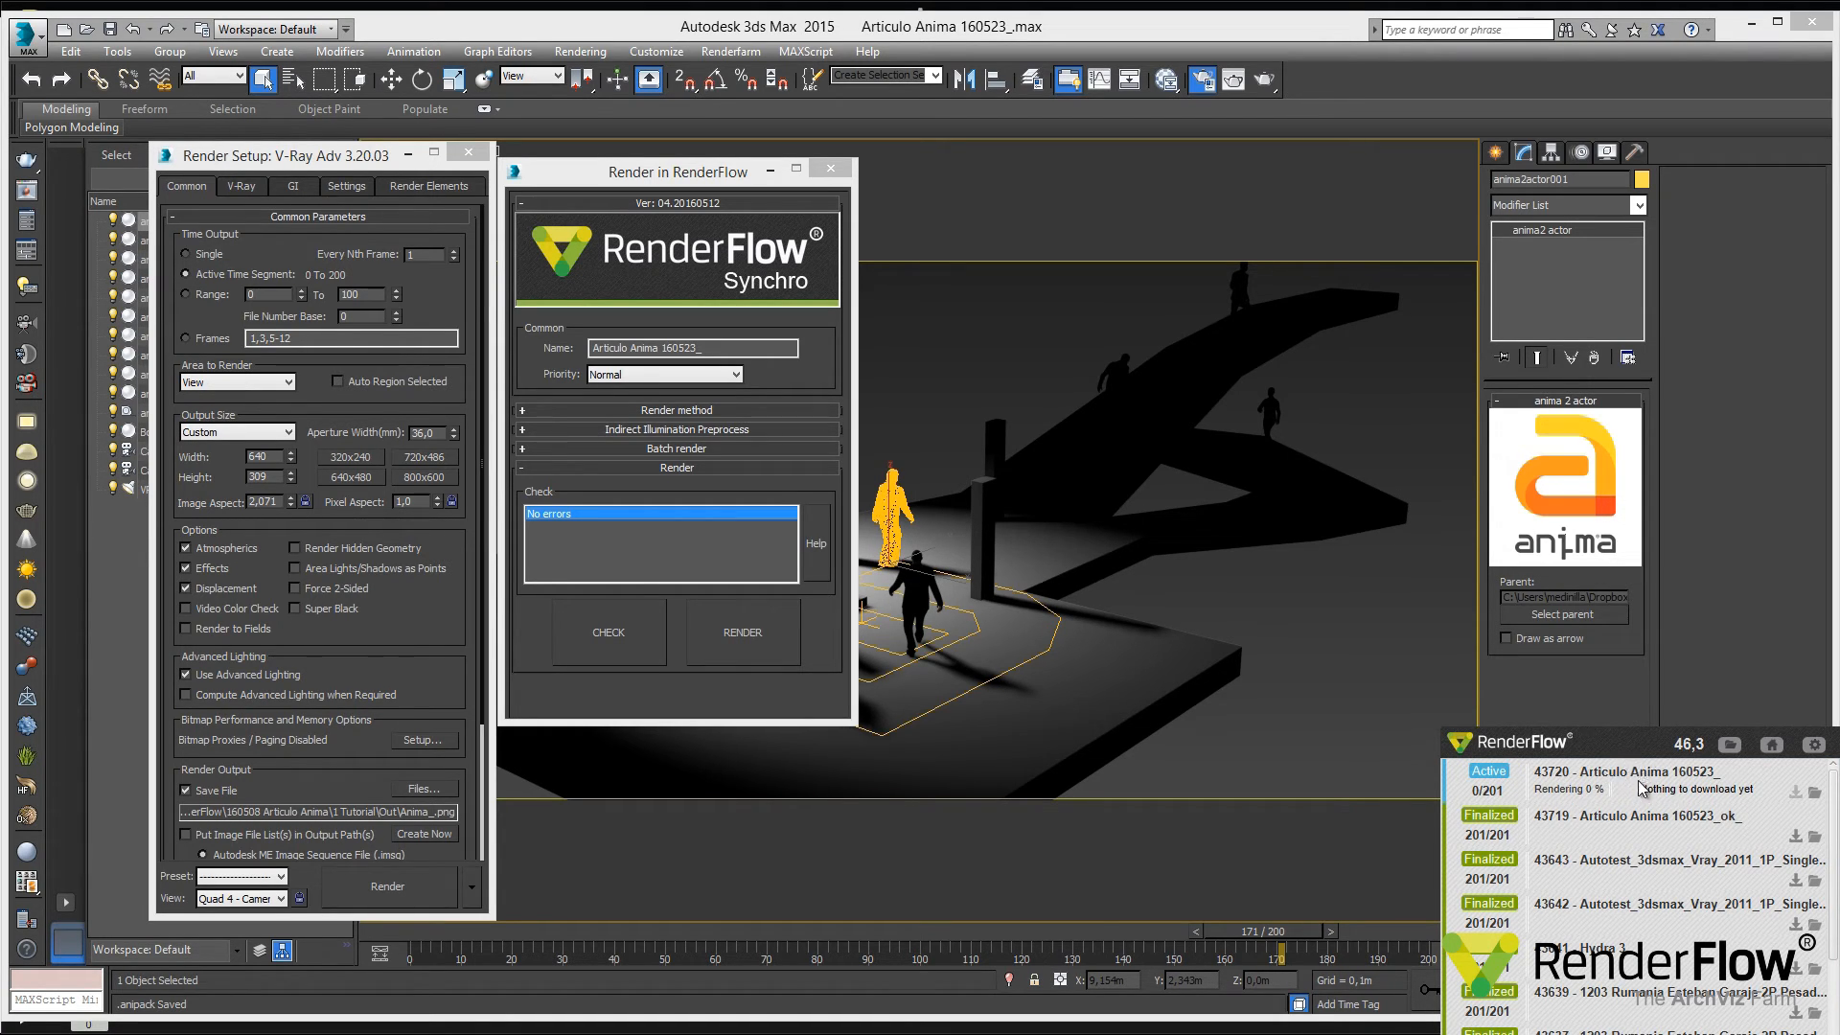
Examine the submitted Articulo Anima 160523_ project's progress and frame states in Synchro and in the RenderFlow web console
click(1661, 788)
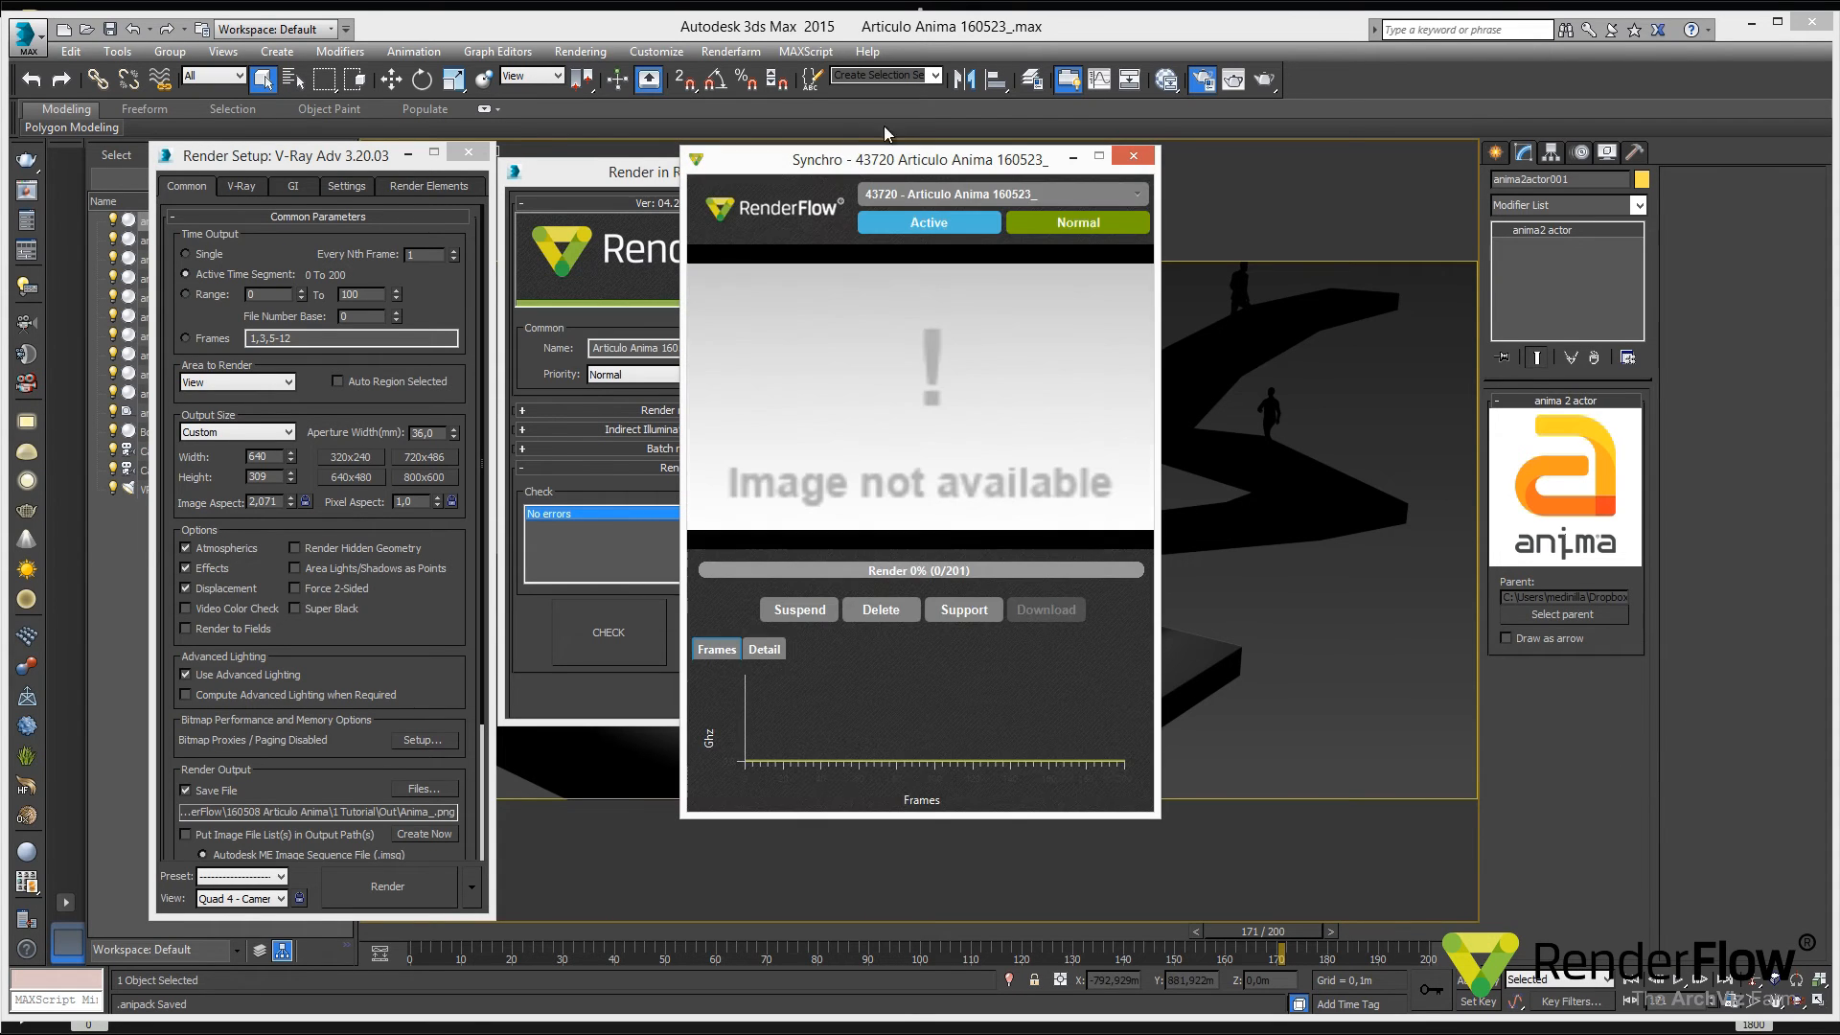
drag(912, 167, 901, 322)
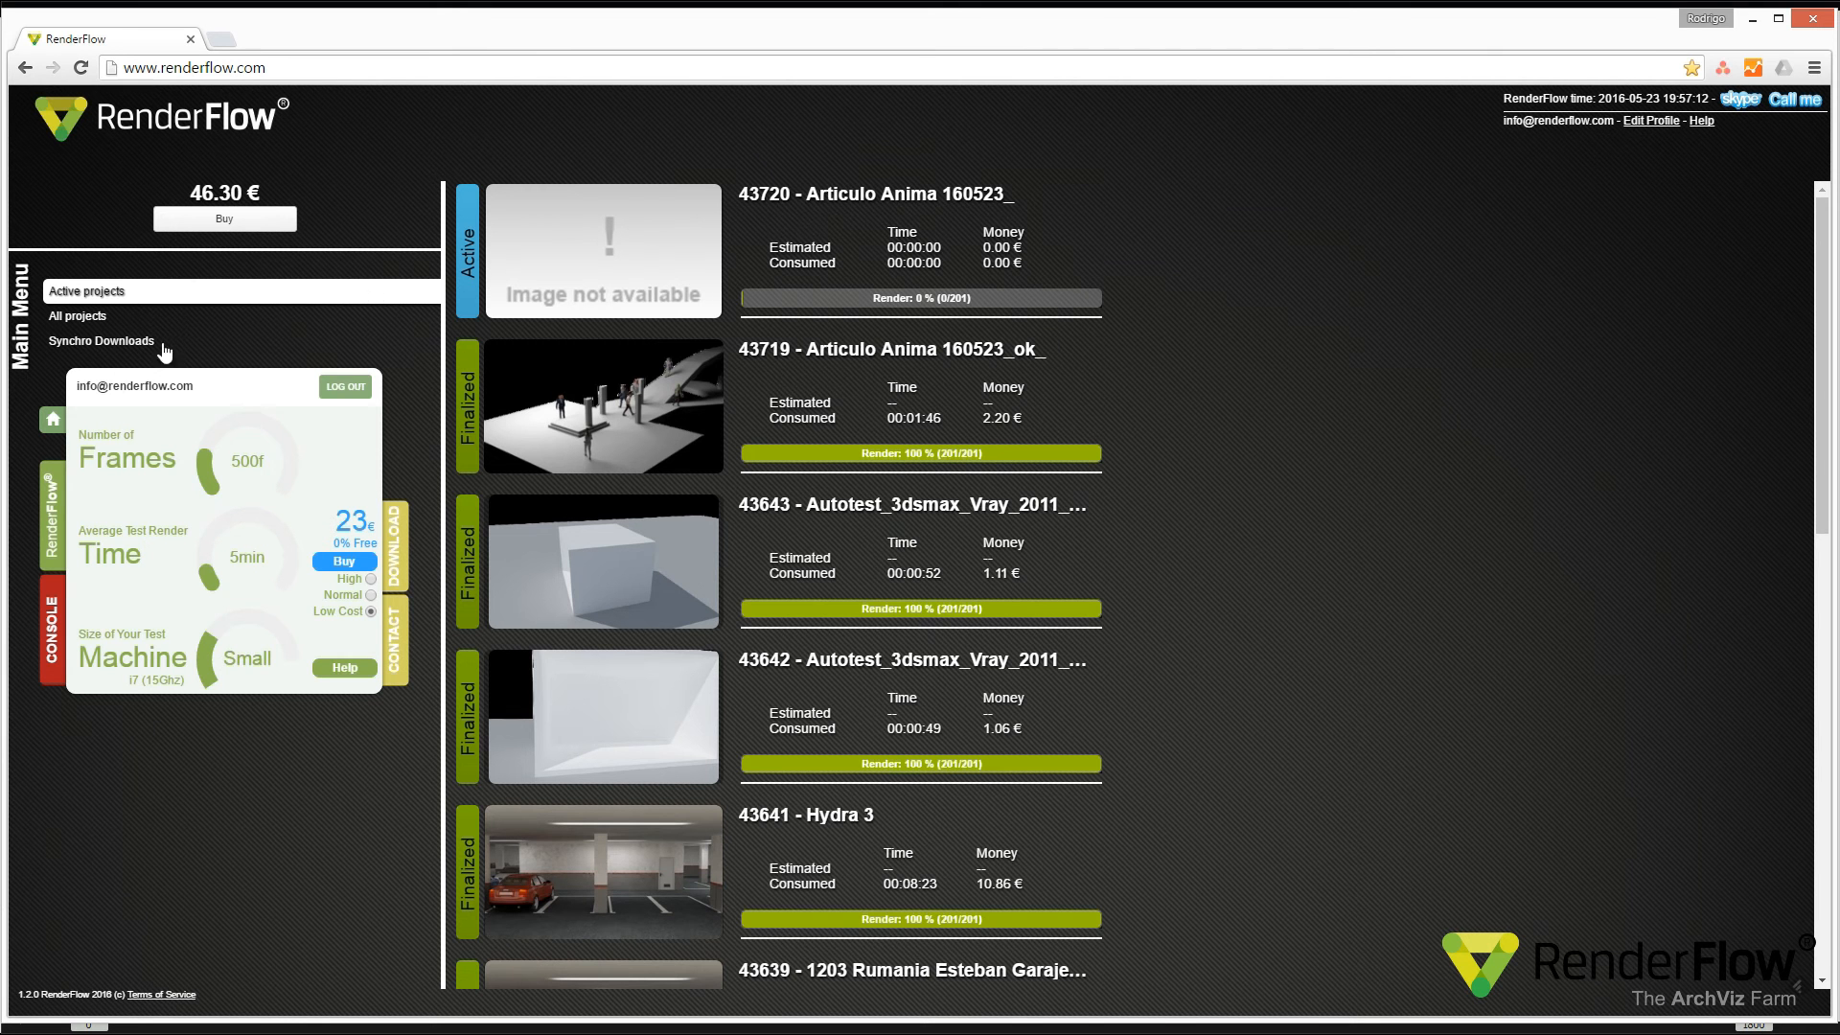
click(843, 236)
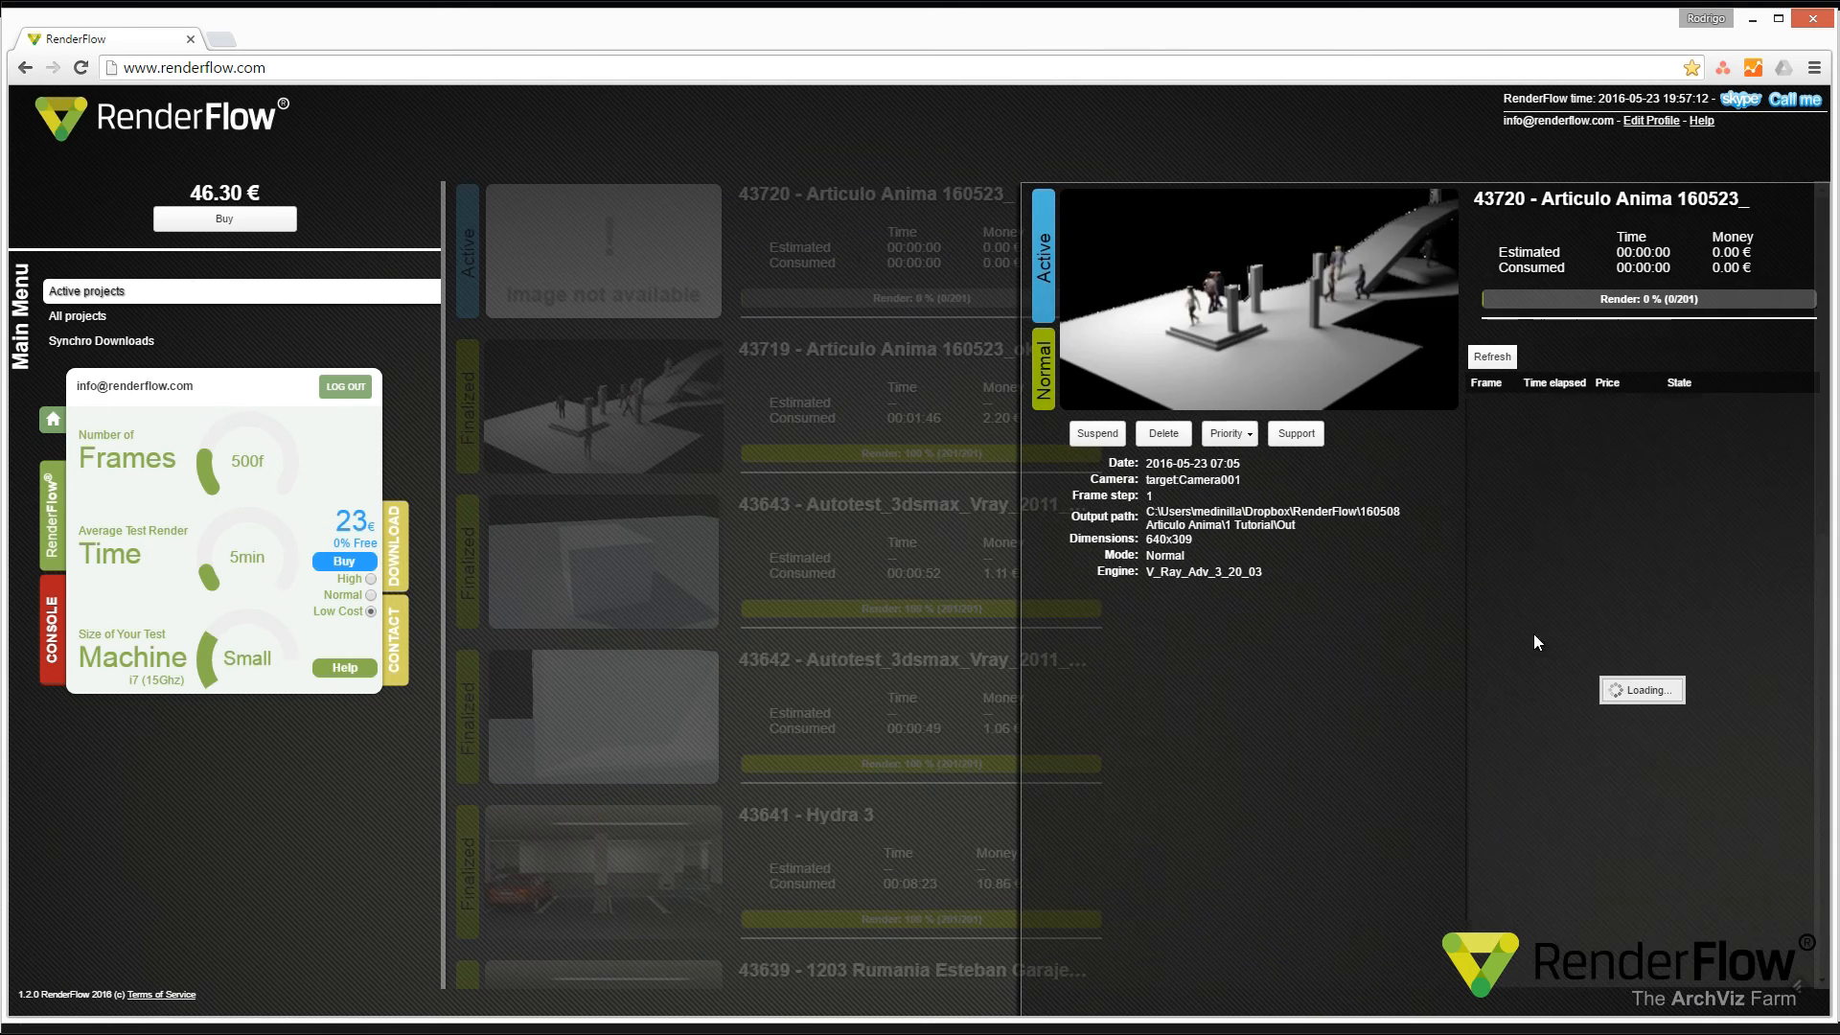
click(1586, 508)
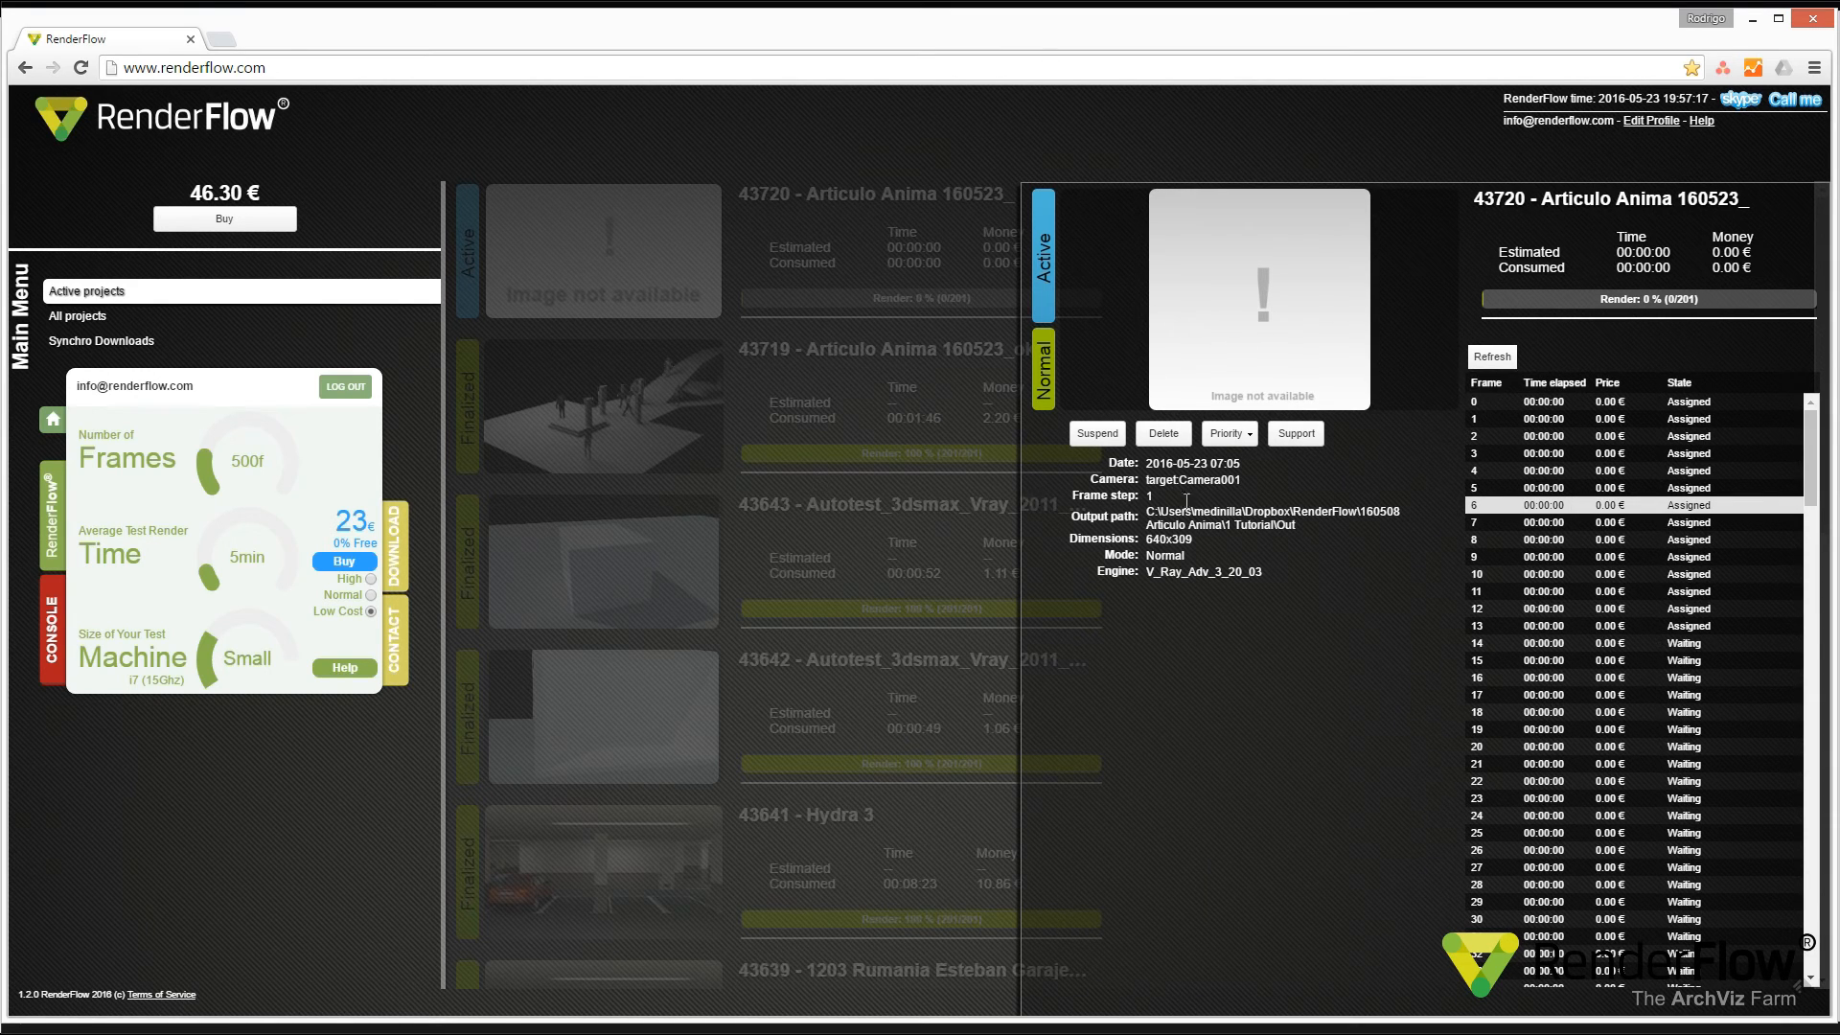
click(860, 610)
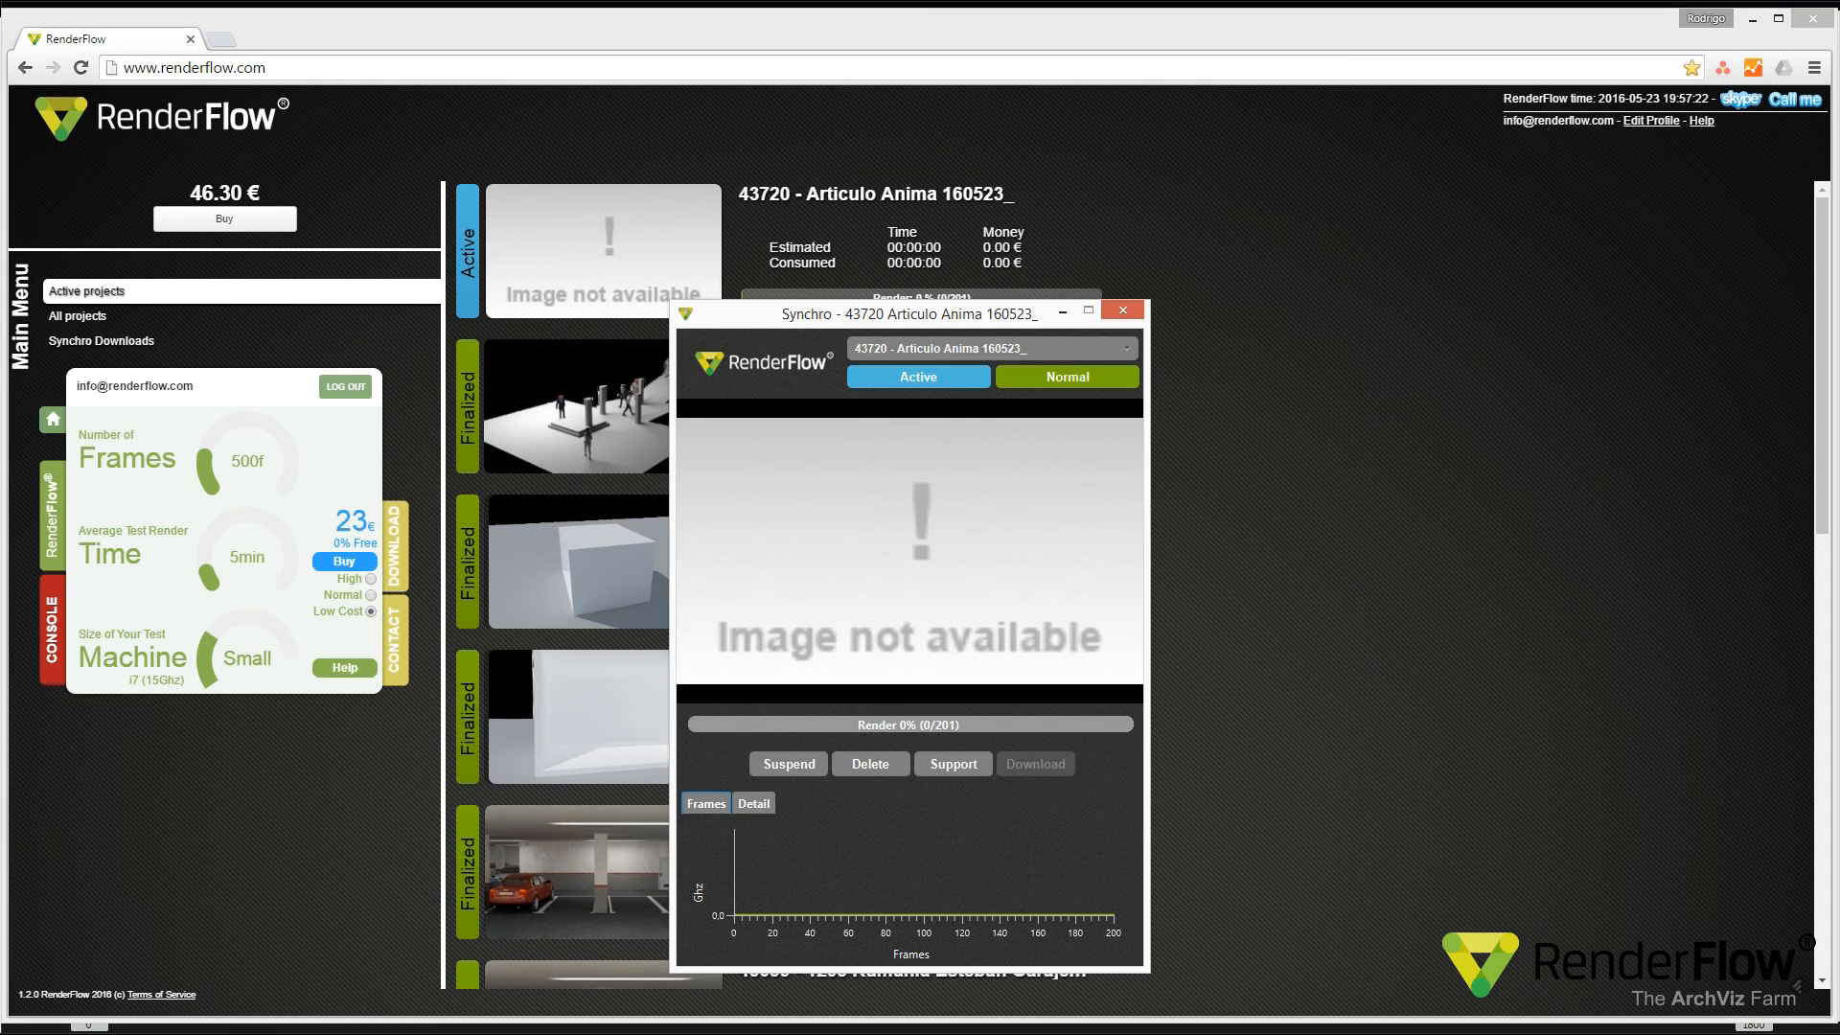
click(1252, 227)
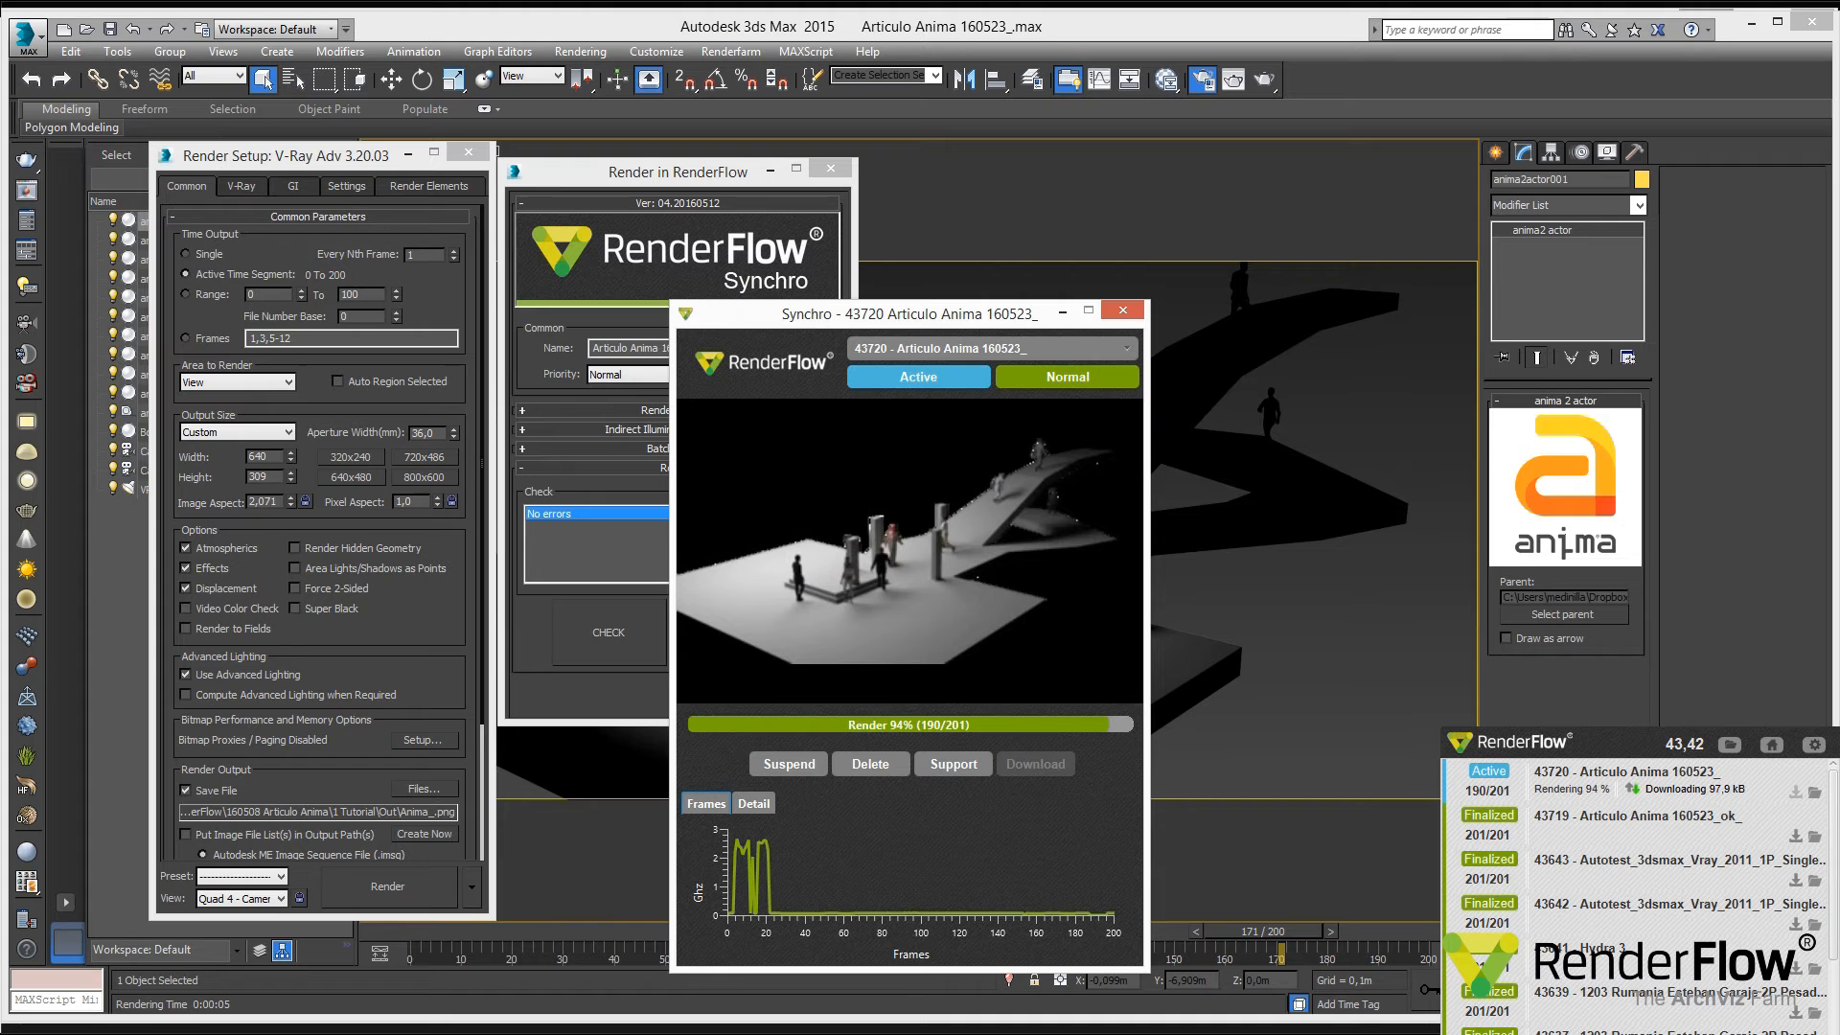
Preview several rendered frames along the Synchro frame graph, including frame 131
click(814, 888)
click(874, 896)
click(969, 883)
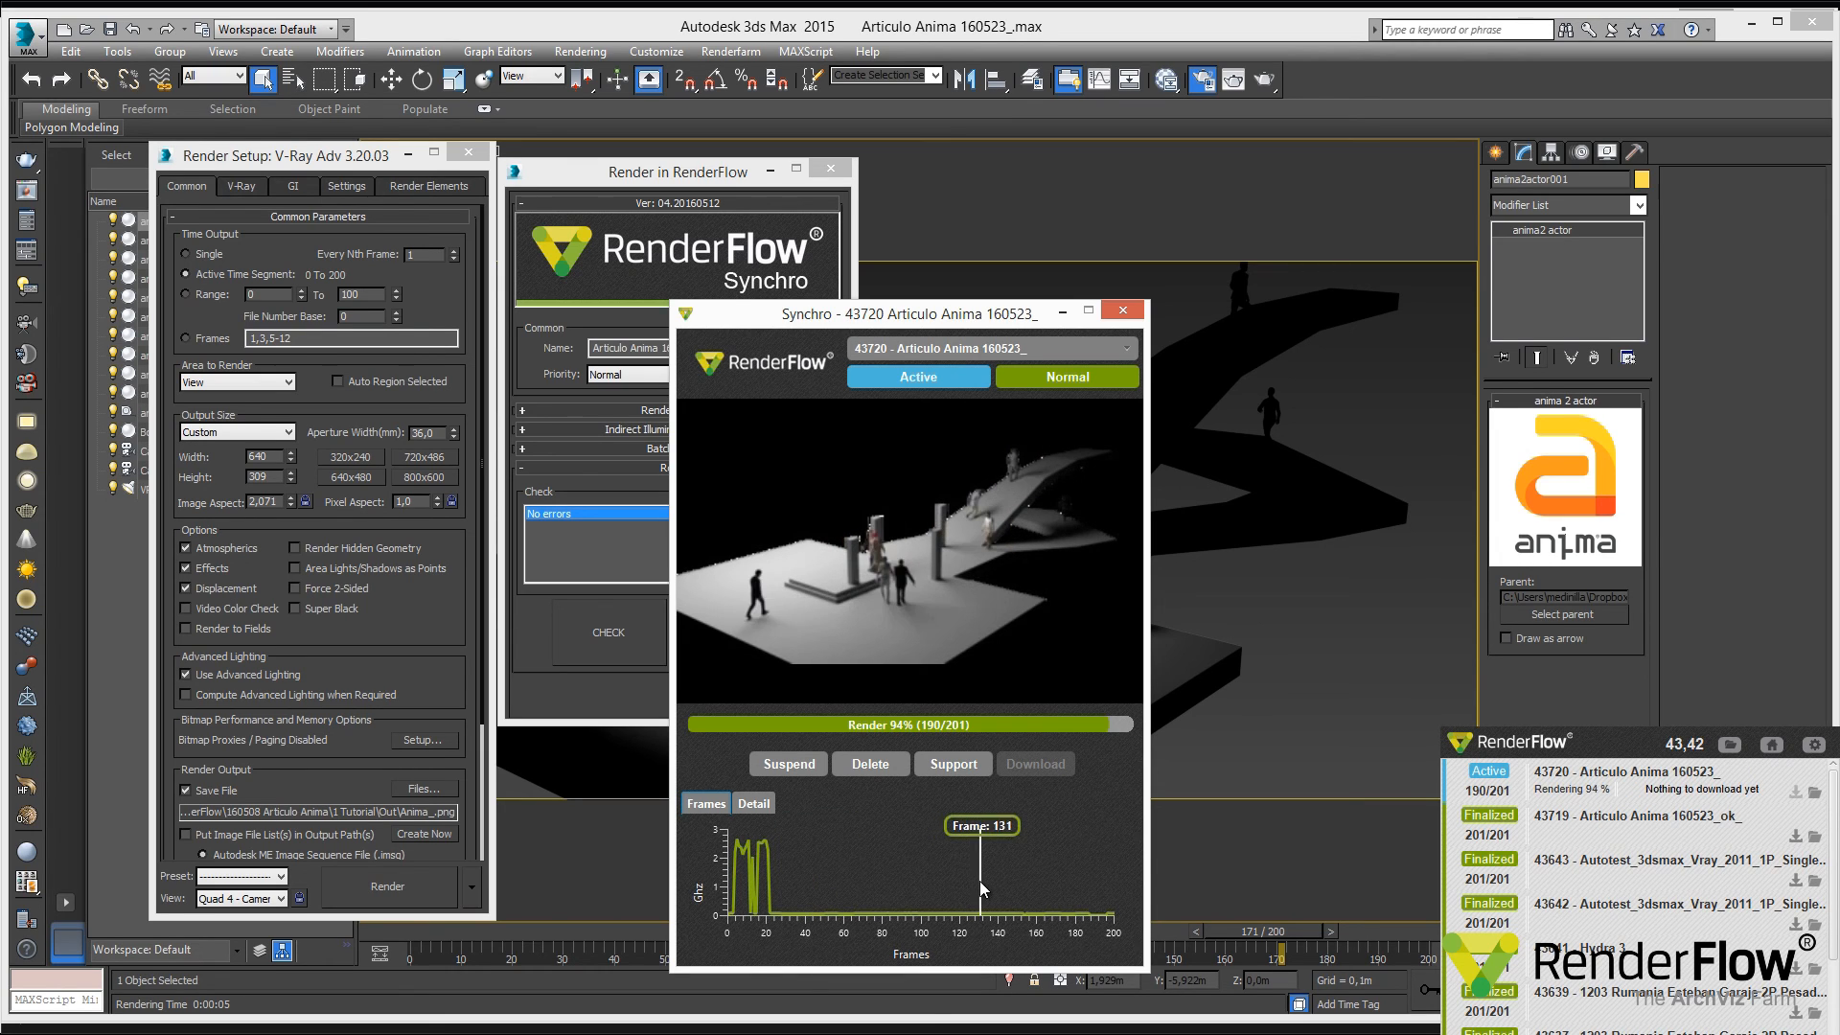
click(1011, 876)
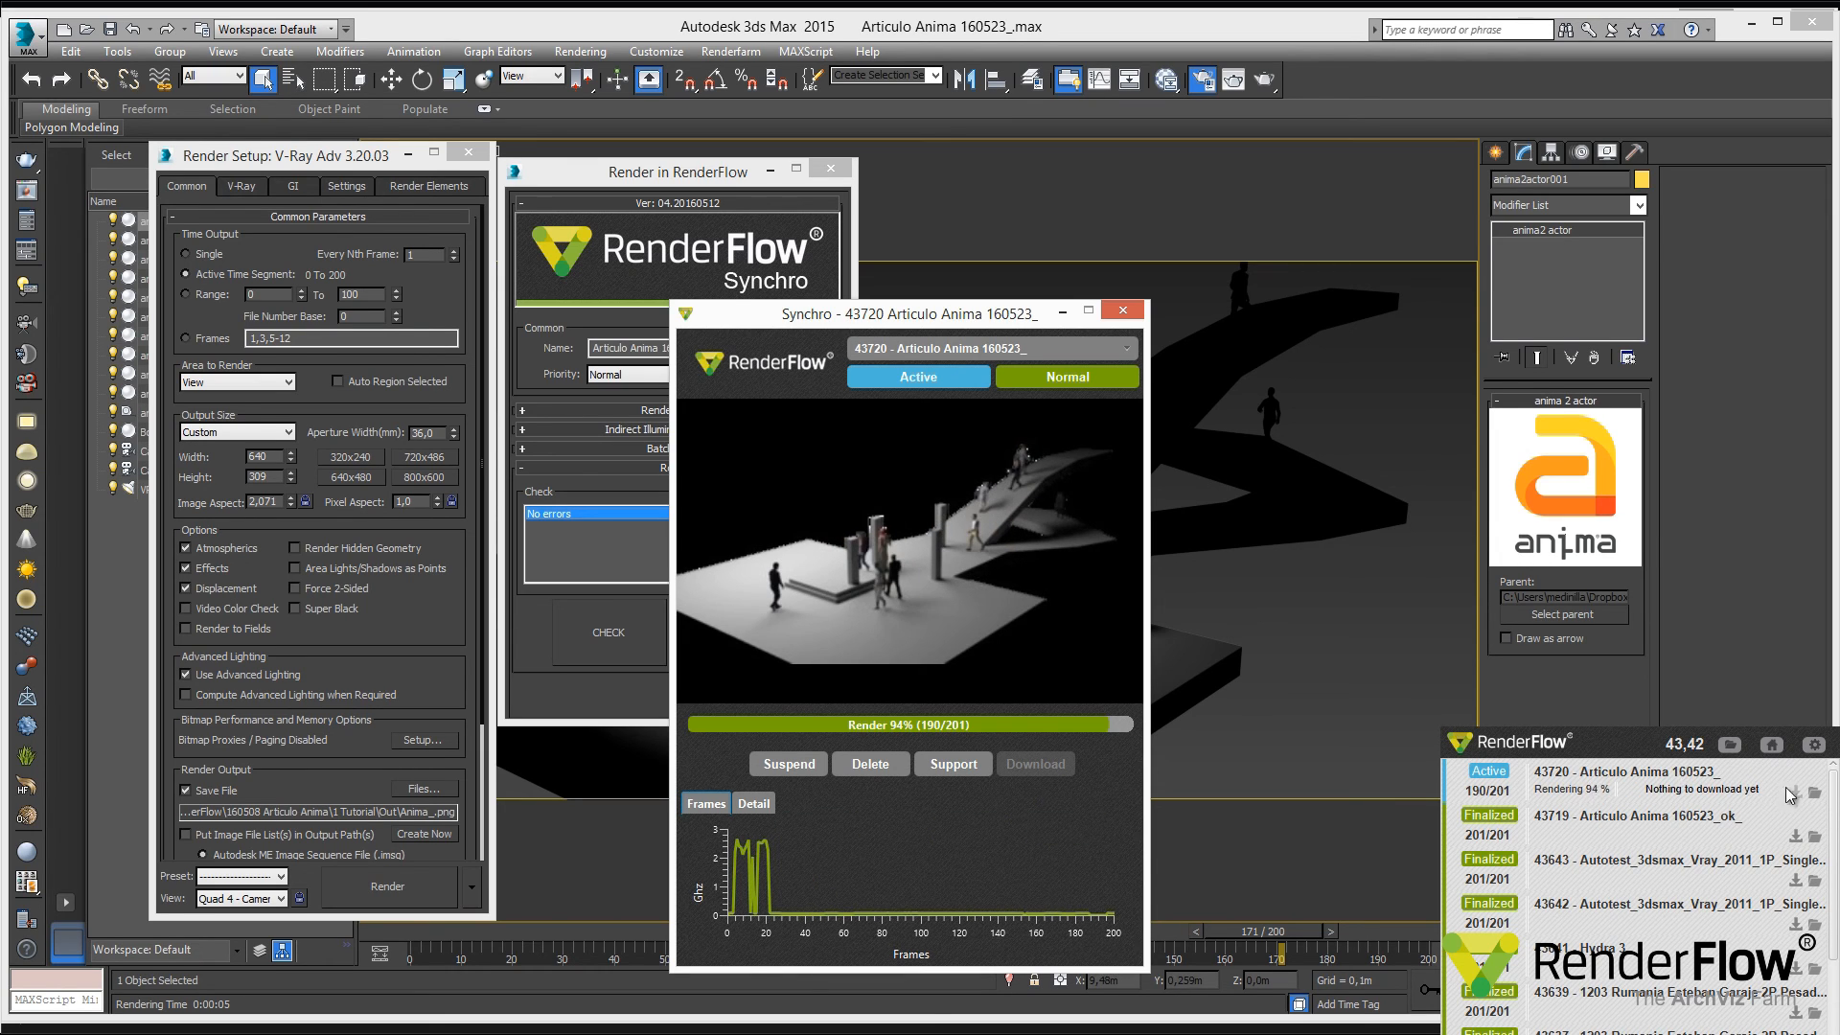
Open the project's download folder and widen its window to look over the rendered PNG frames
click(1816, 795)
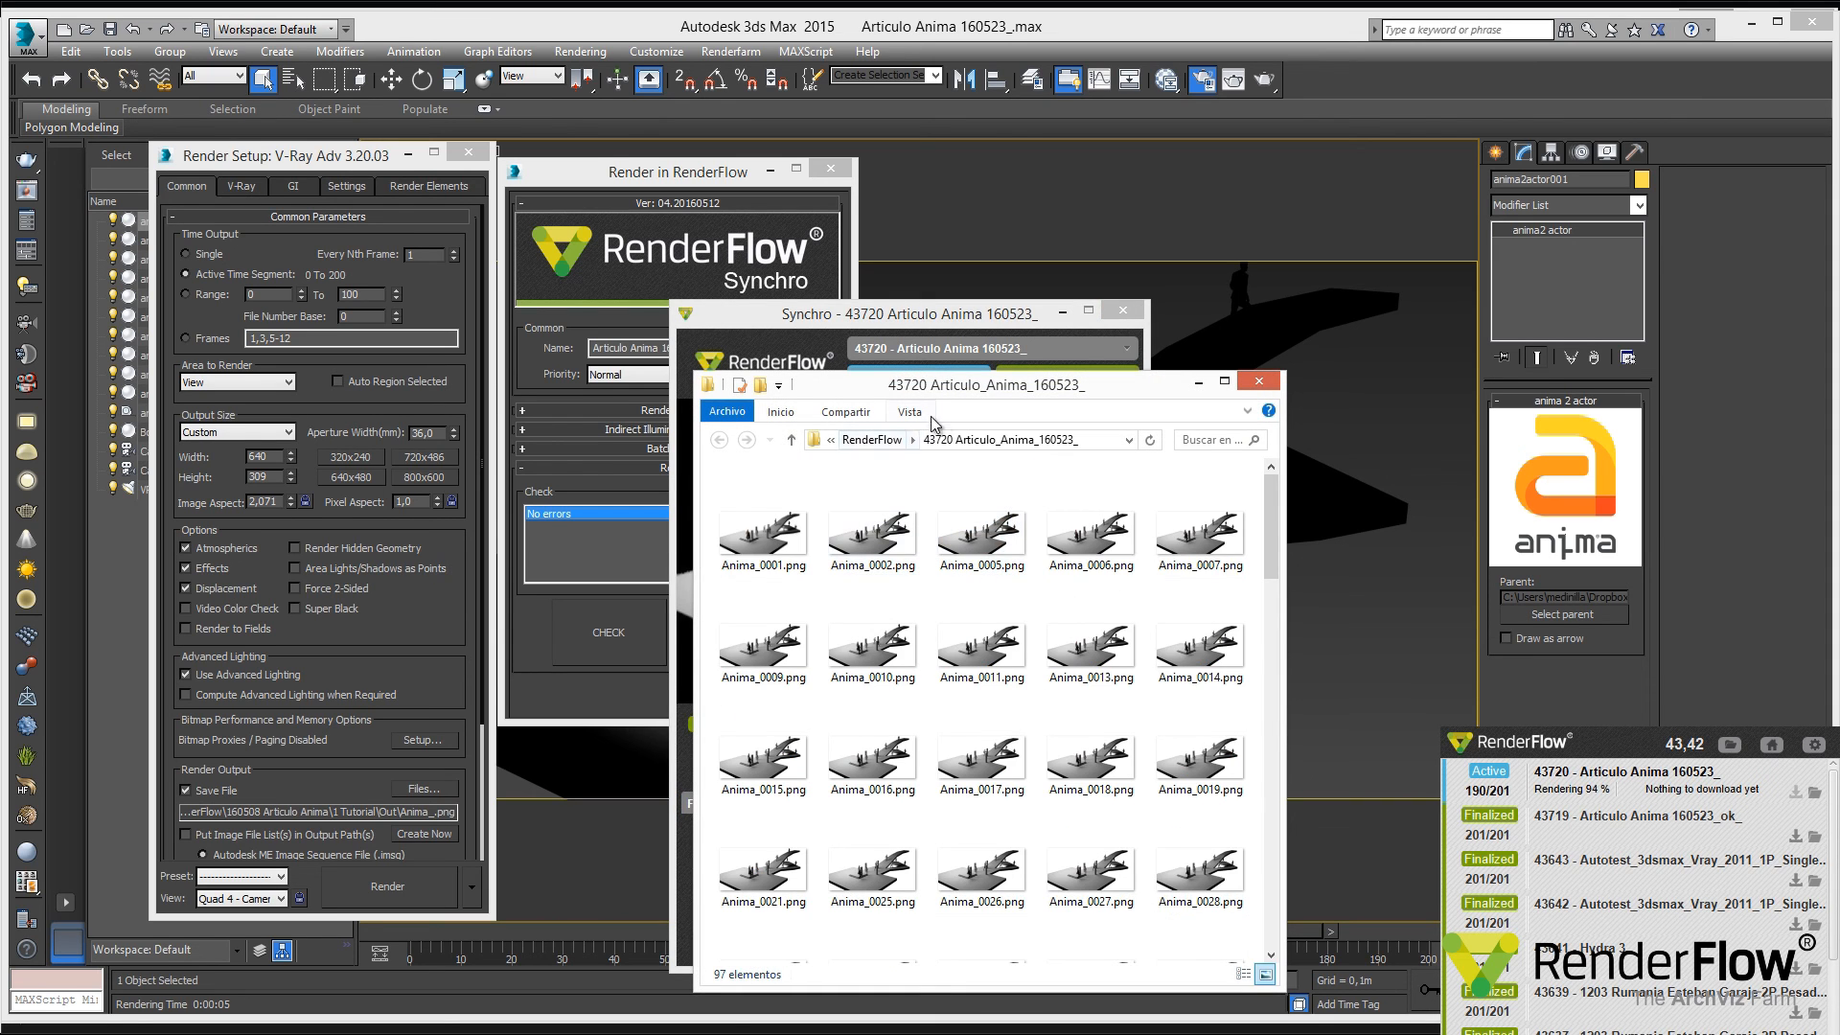
drag(972, 393, 718, 203)
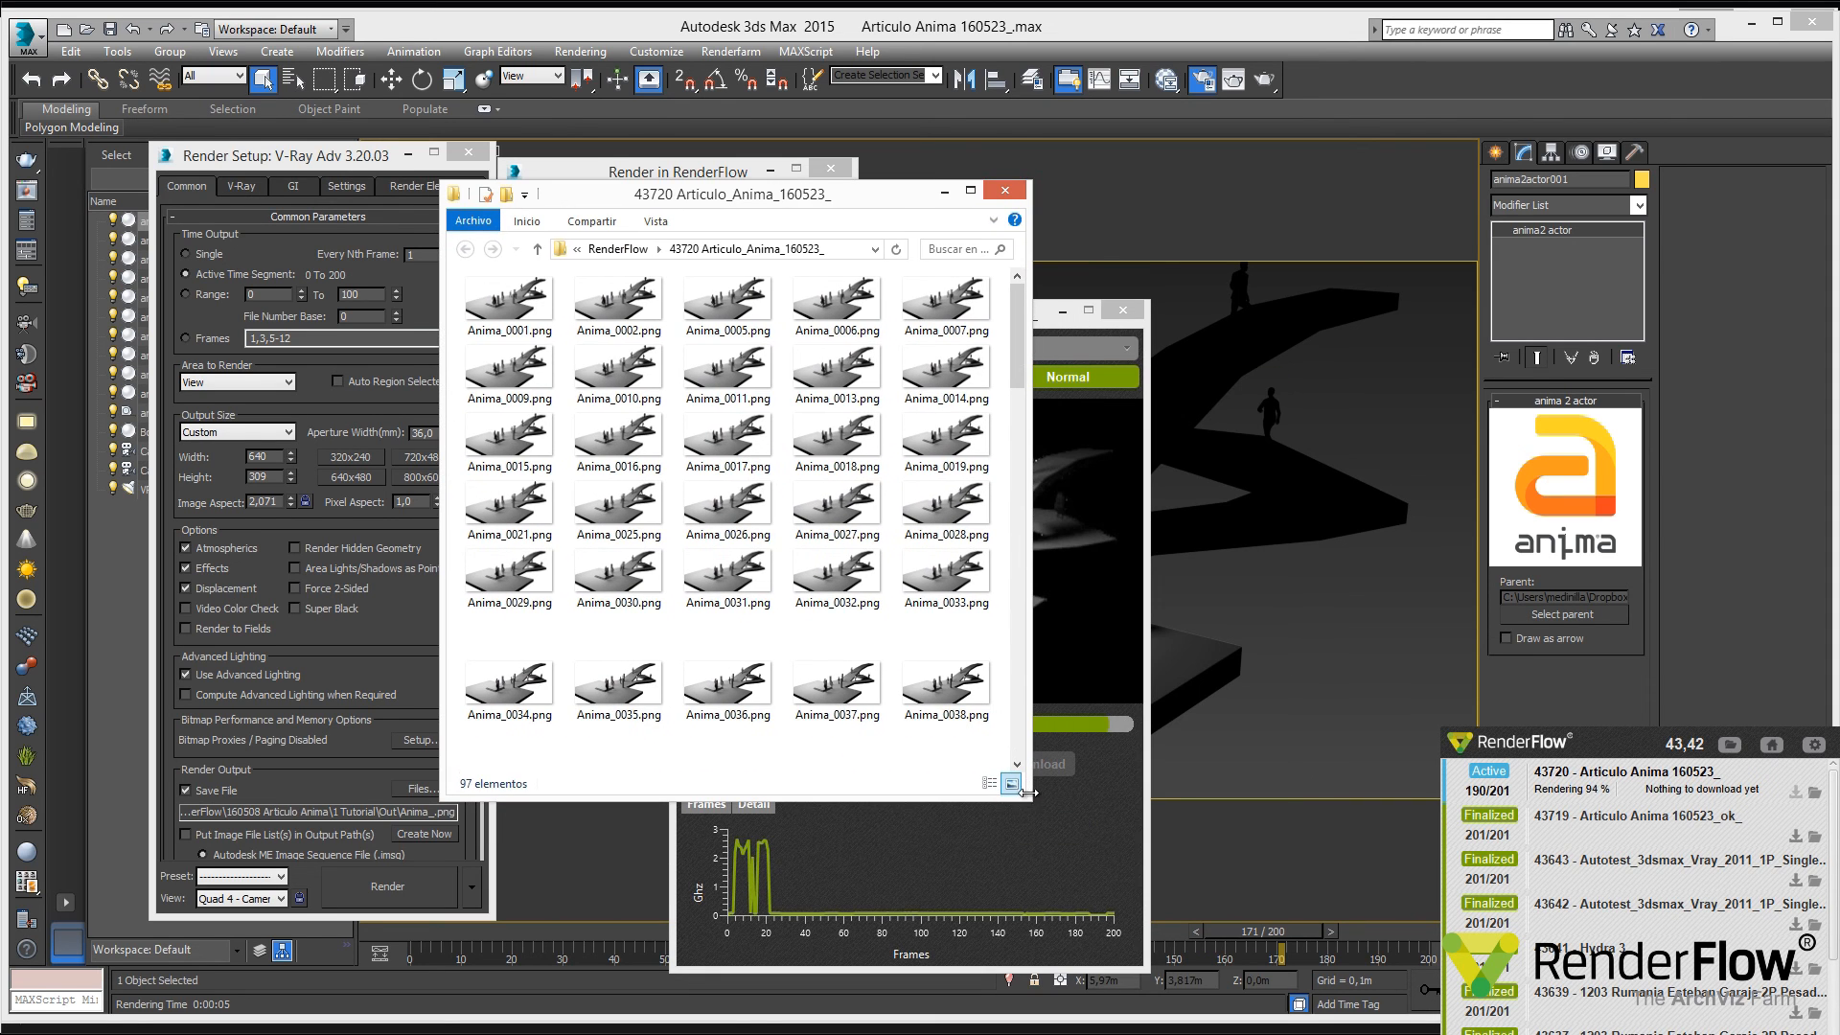
drag(1029, 798, 1424, 799)
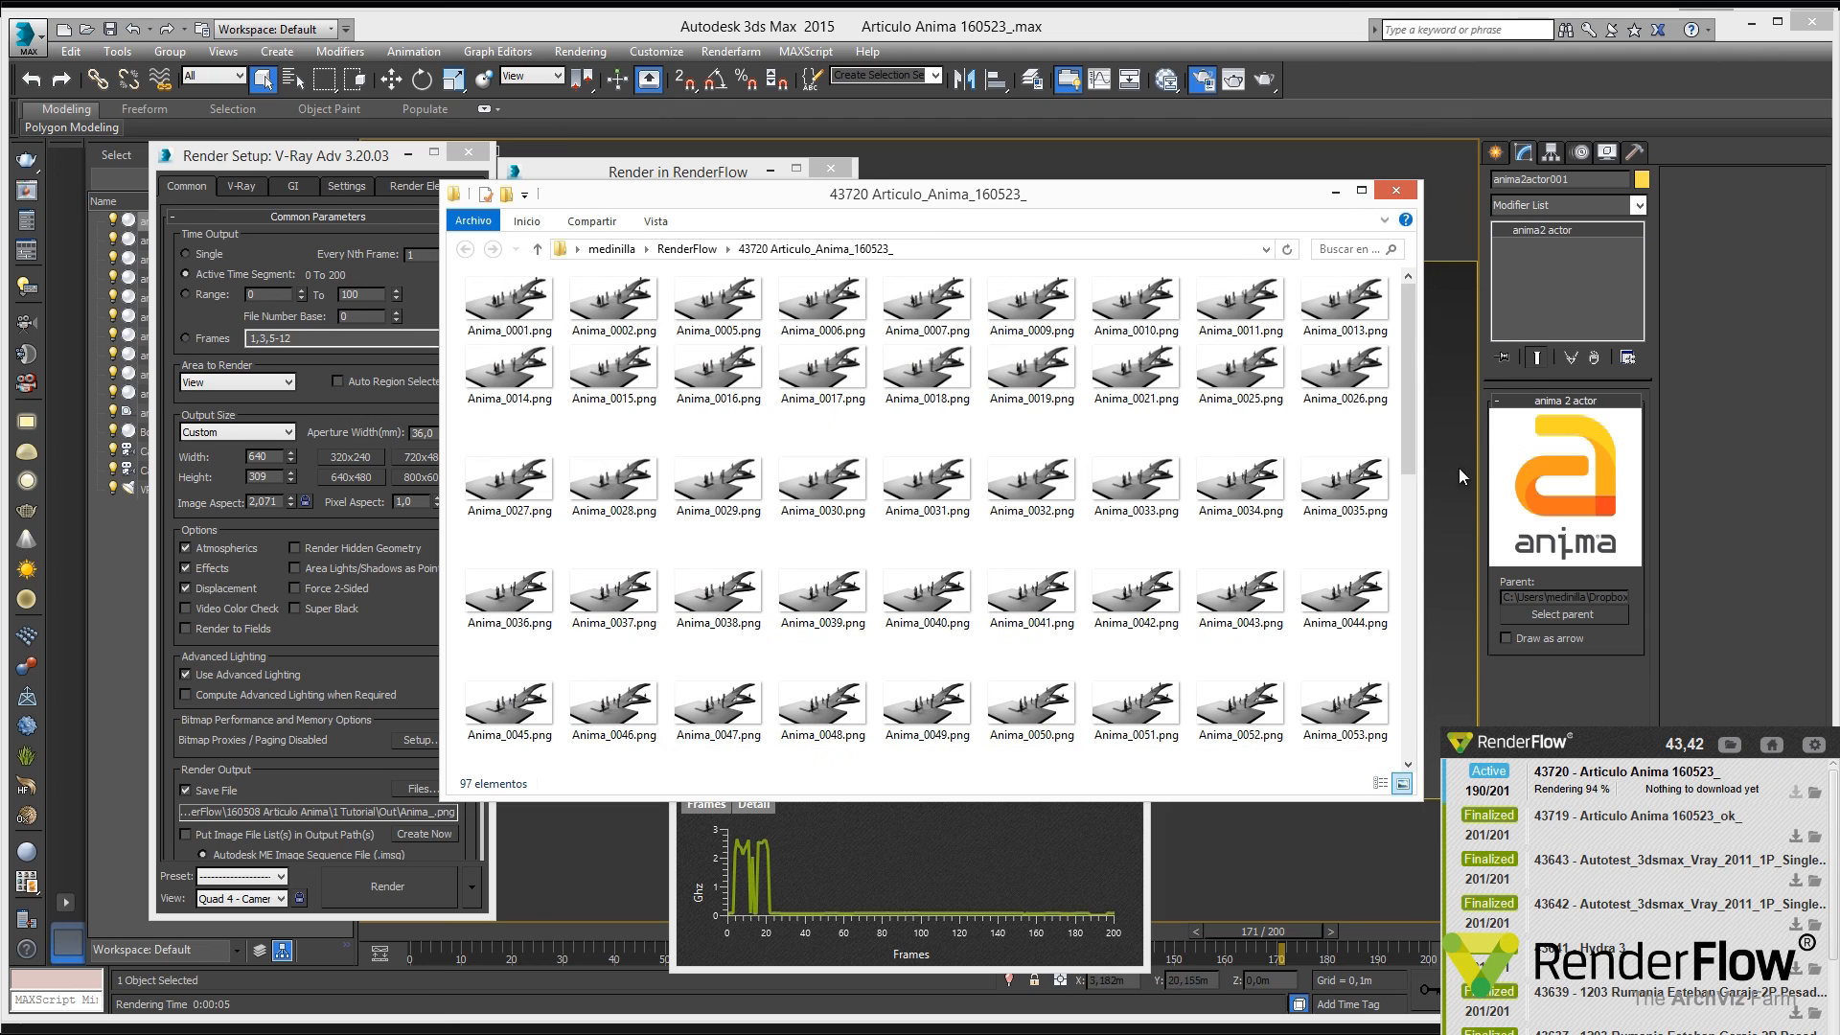